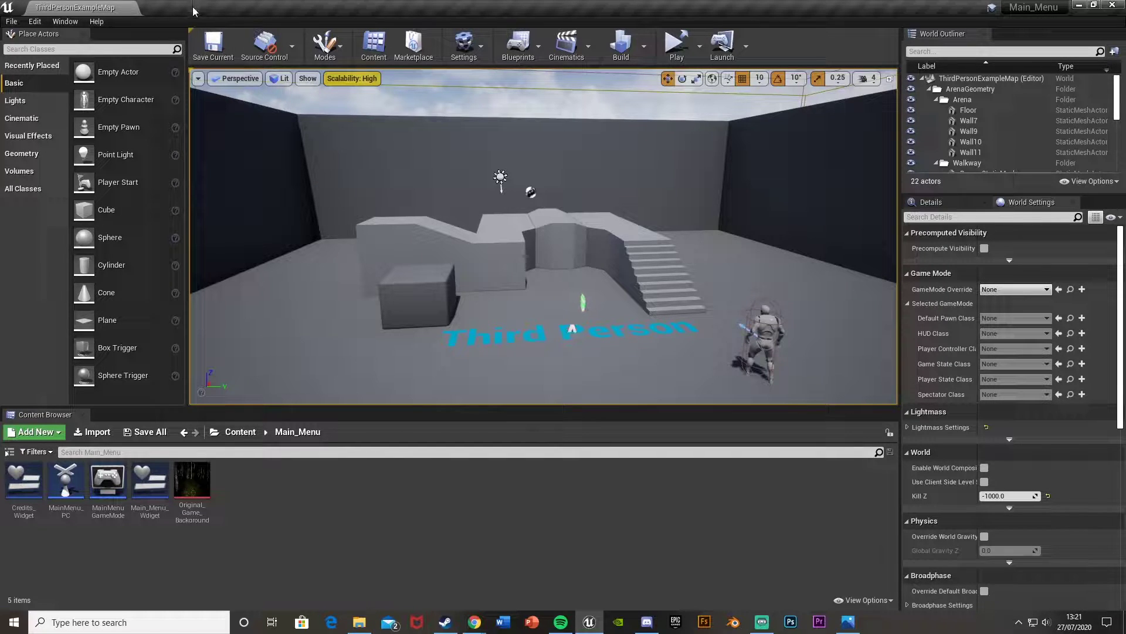
Load the Main_Menu_Level map from the Levels folder.
left_click(240, 432)
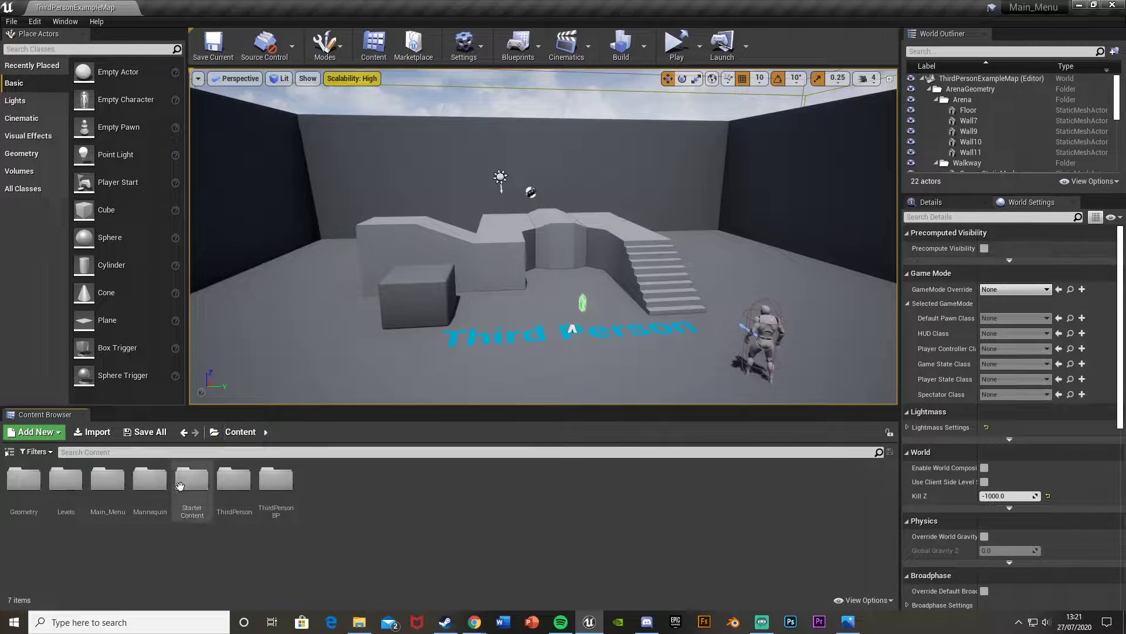
double_click(65, 480)
double_click(21, 486)
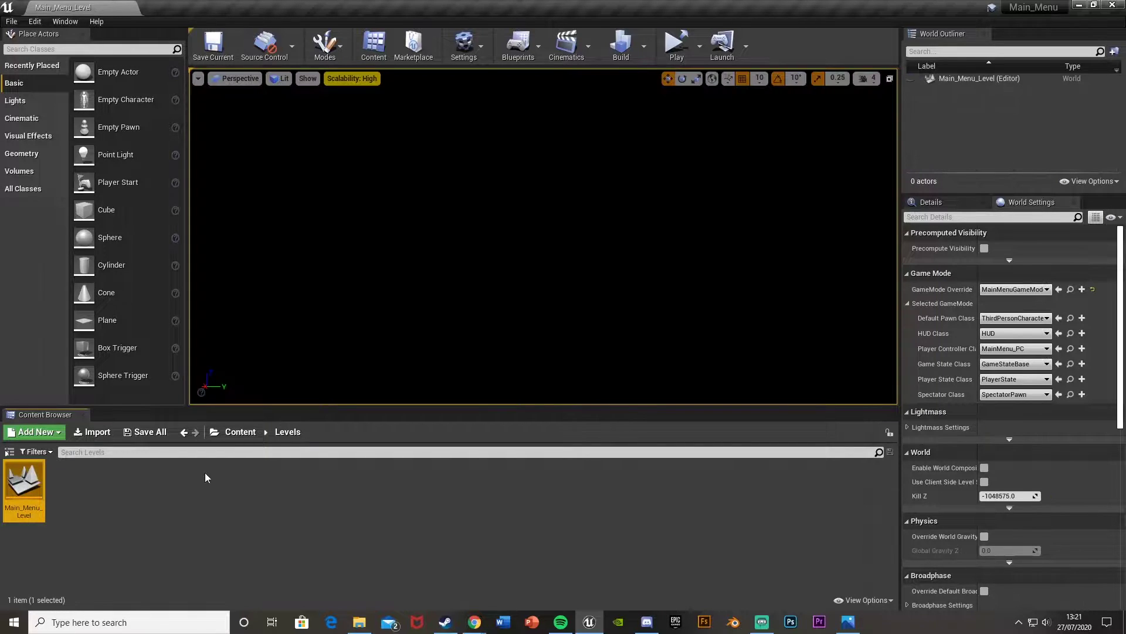
Open the Main_Menu folder and preview Main_Menu_Wdiget, then close its editor.
left_click(240, 431)
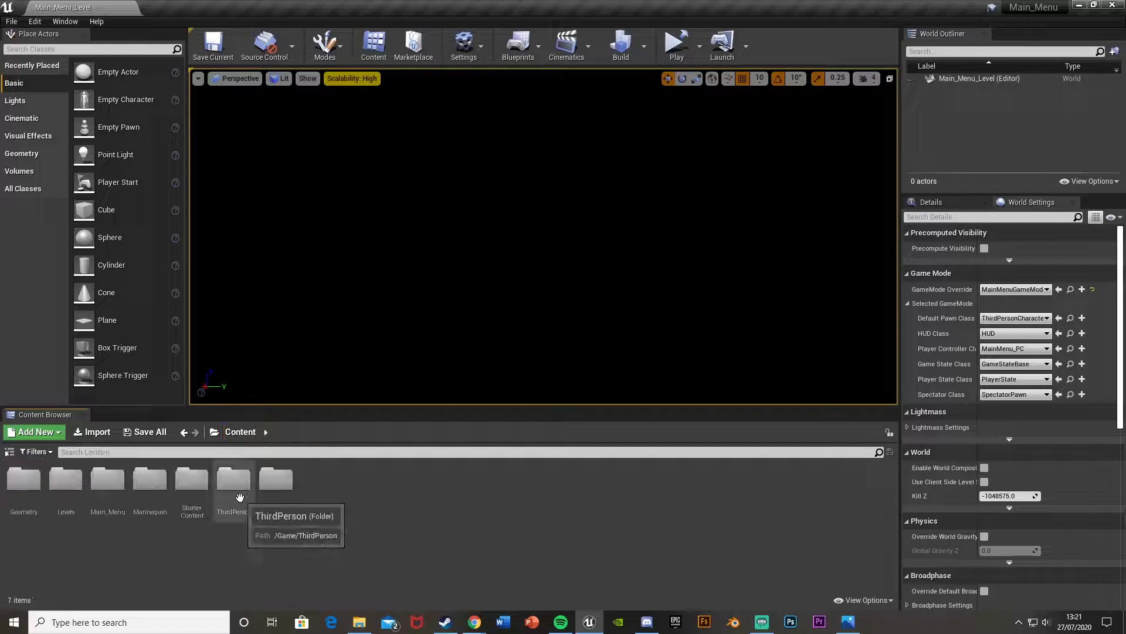
double_click(107, 480)
double_click(137, 500)
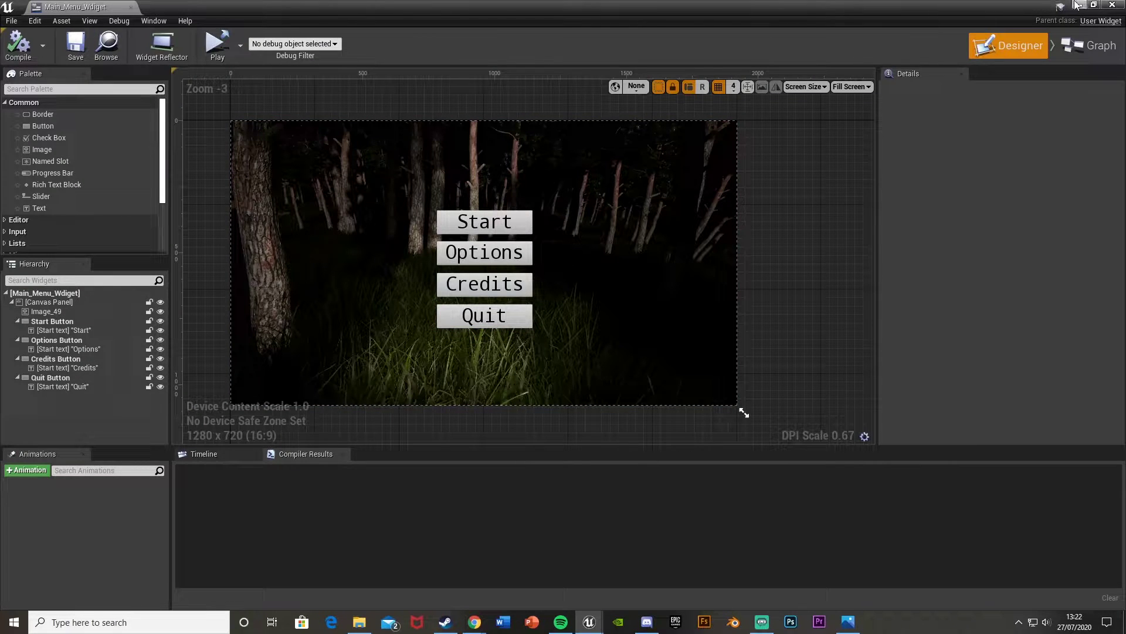
left_click(1077, 5)
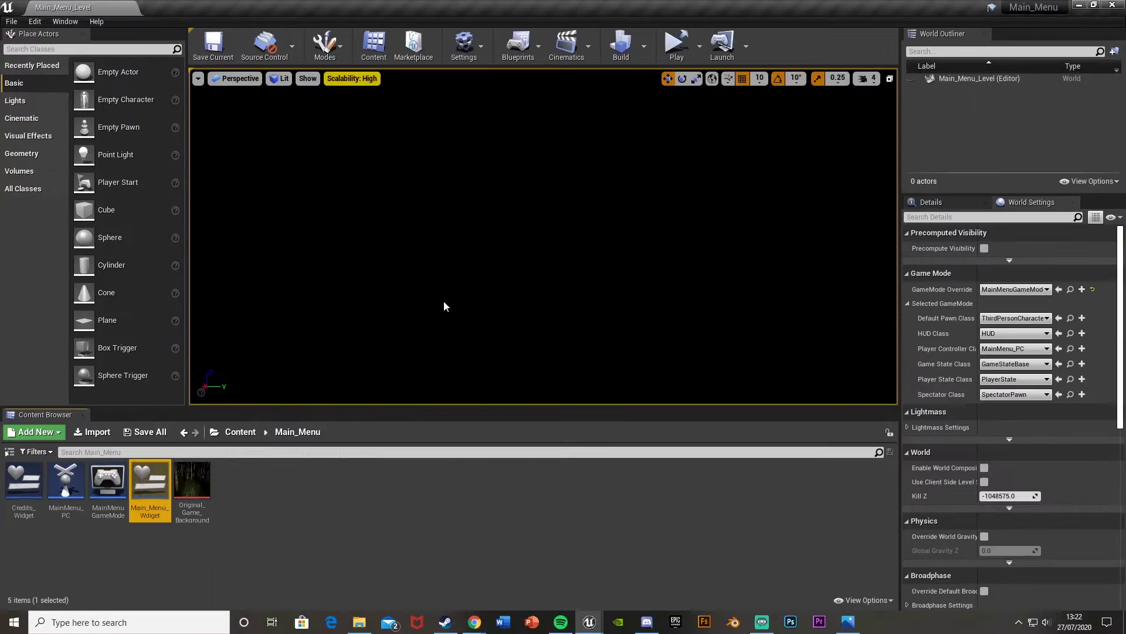
Create a new Widget Blueprint in Main_Menu named Options_Menu_Widget.
right_click(239, 508)
mouse_move(240, 503)
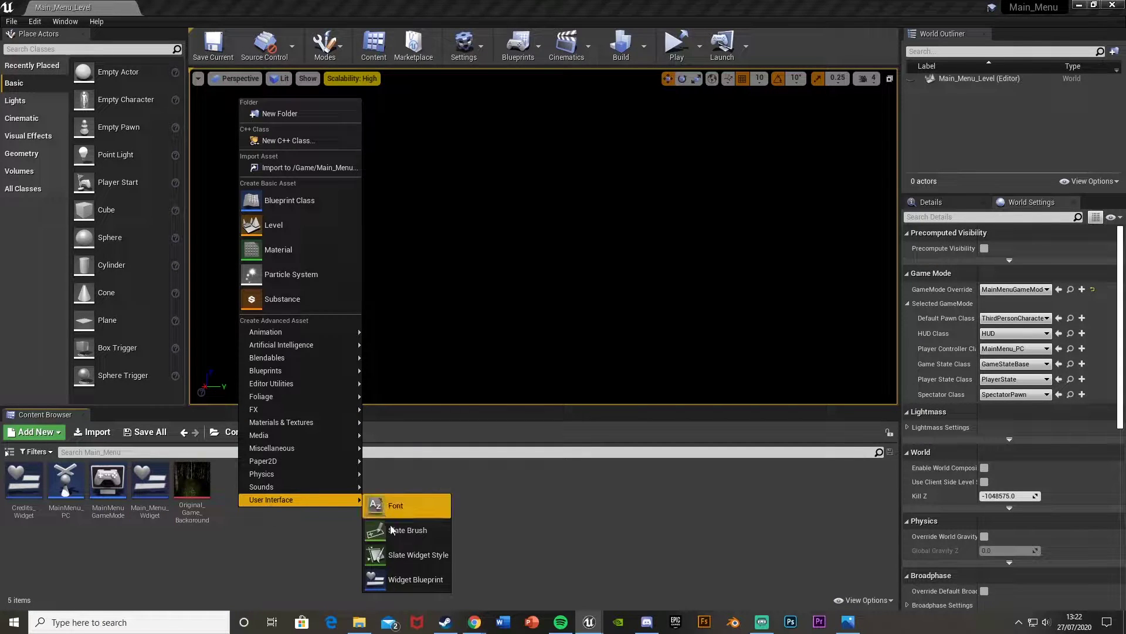
left_click(397, 579)
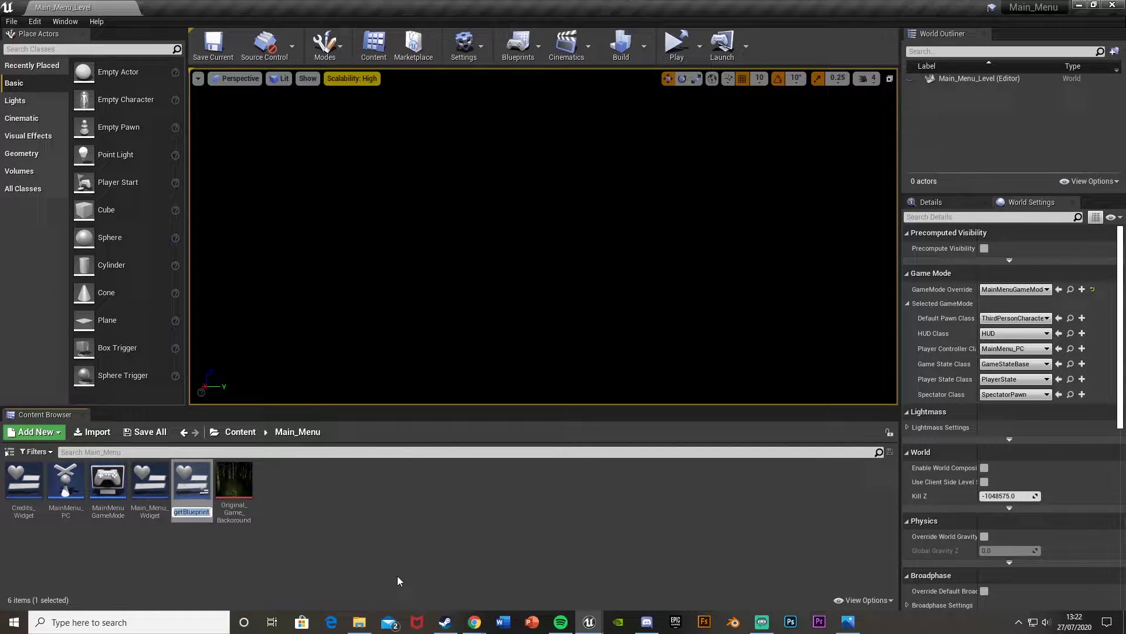
type("OPtions_Menu_Widget")
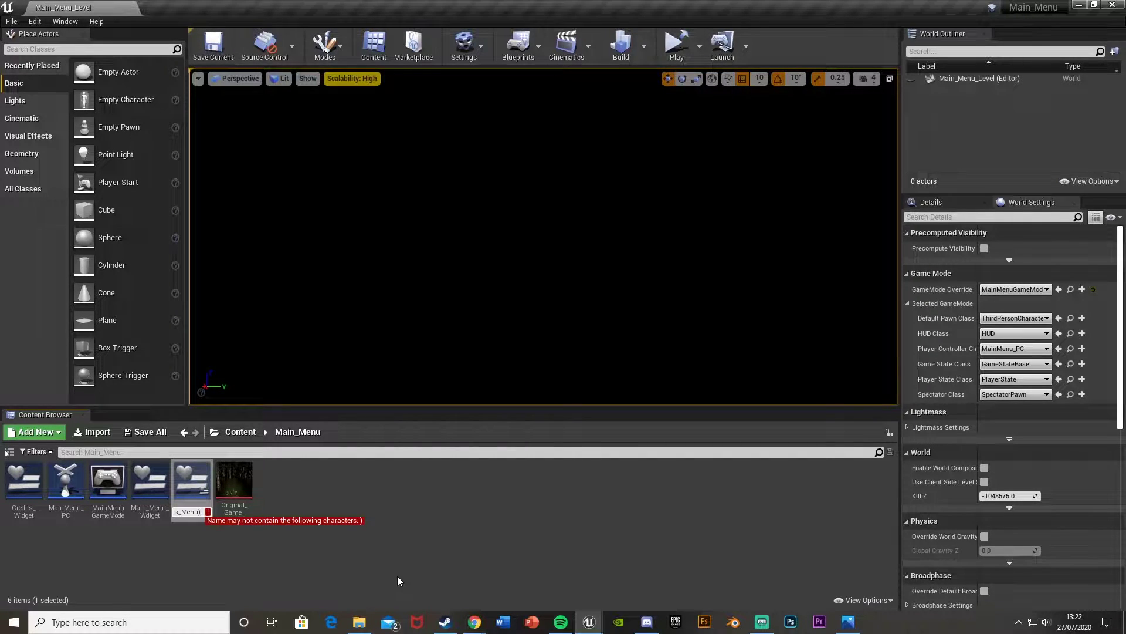
key("Return")
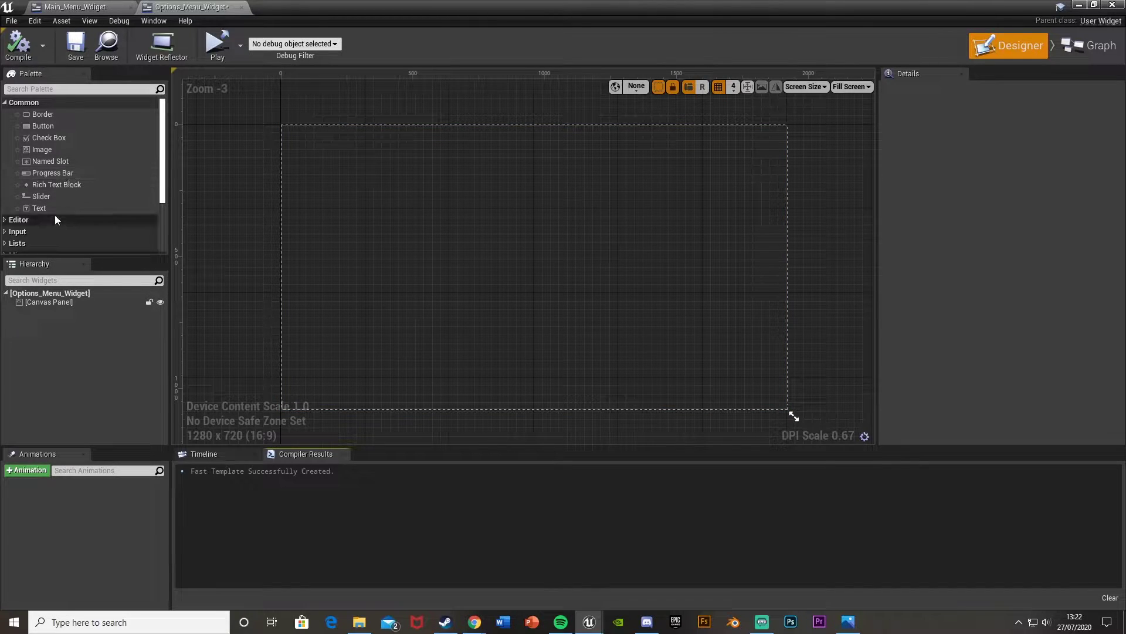
Place a Text widget on the canvas, name it Options Text, and make it read OPTIONS.
left_click_drag(46, 207, 532, 146)
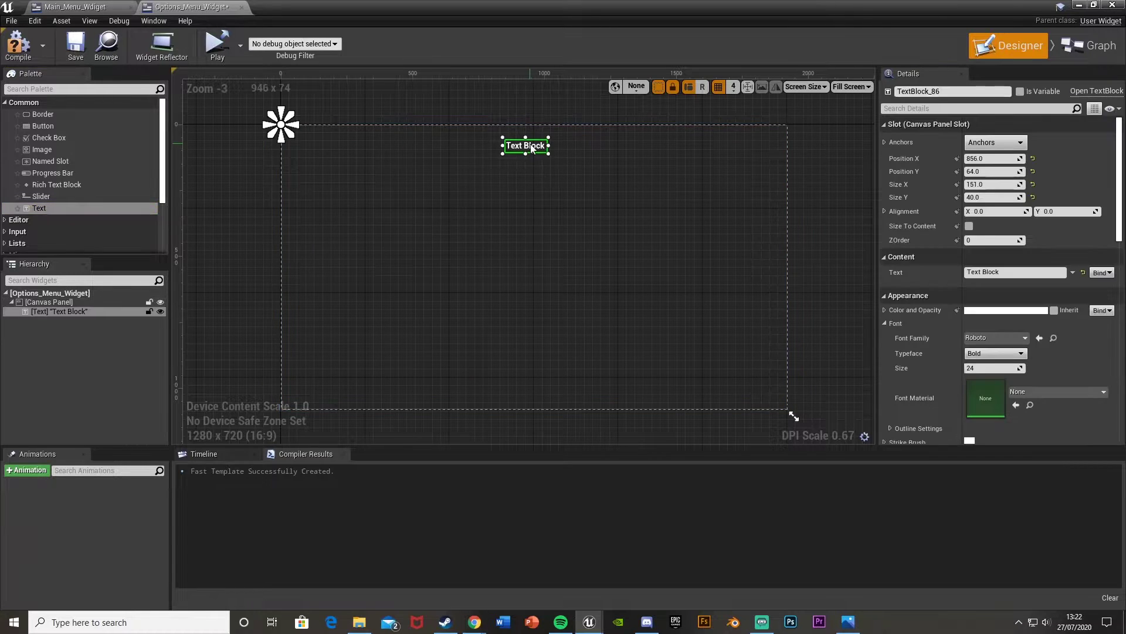
left_click(954, 92)
type("O")
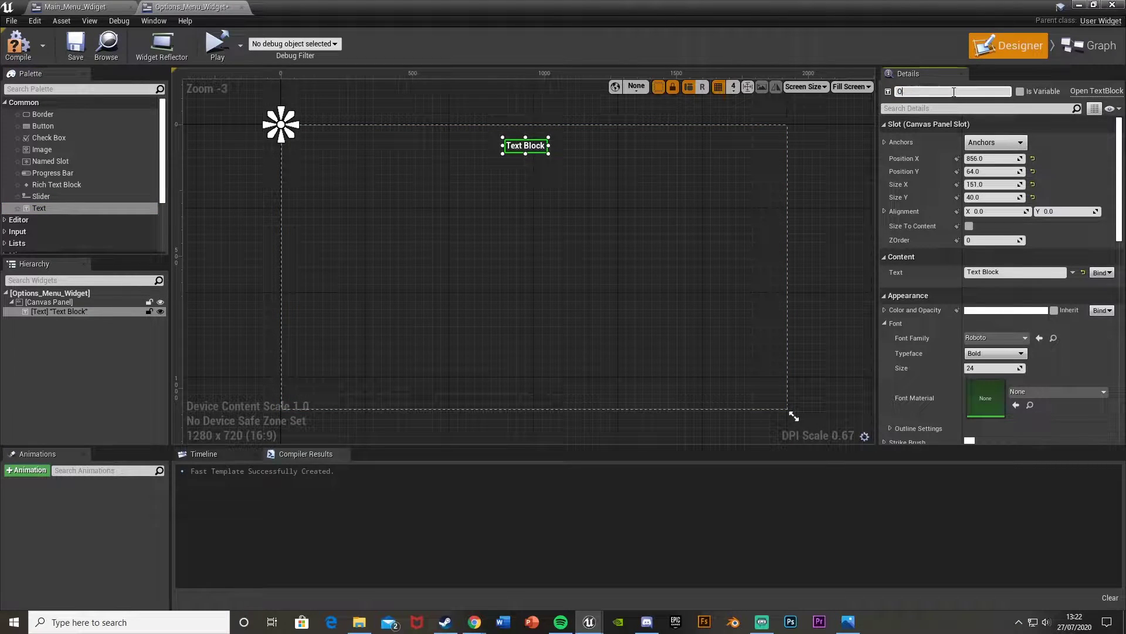
type("Ptions Text")
key("Return")
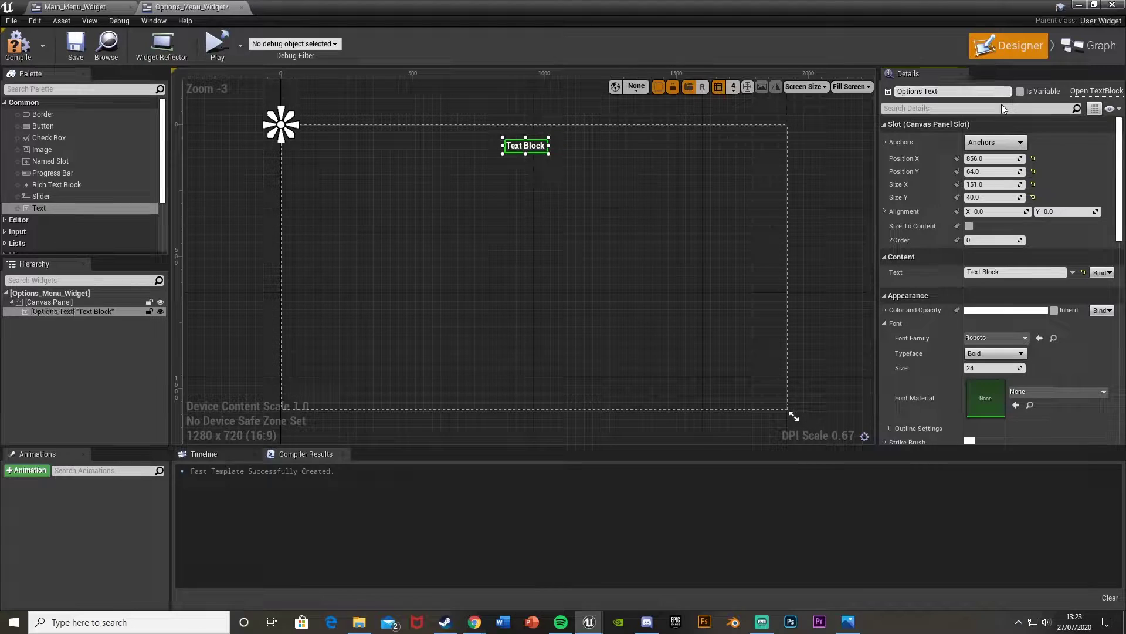
left_click(1011, 271)
type("OPTIONS")
key("shift+Return")
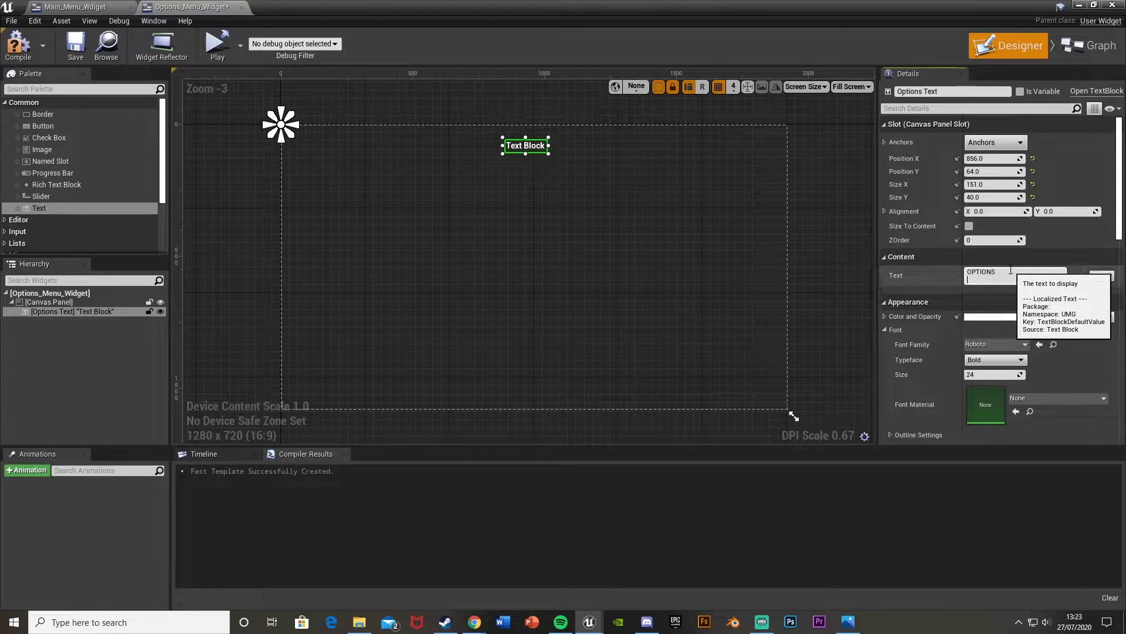
key("BackSpace")
key("Return")
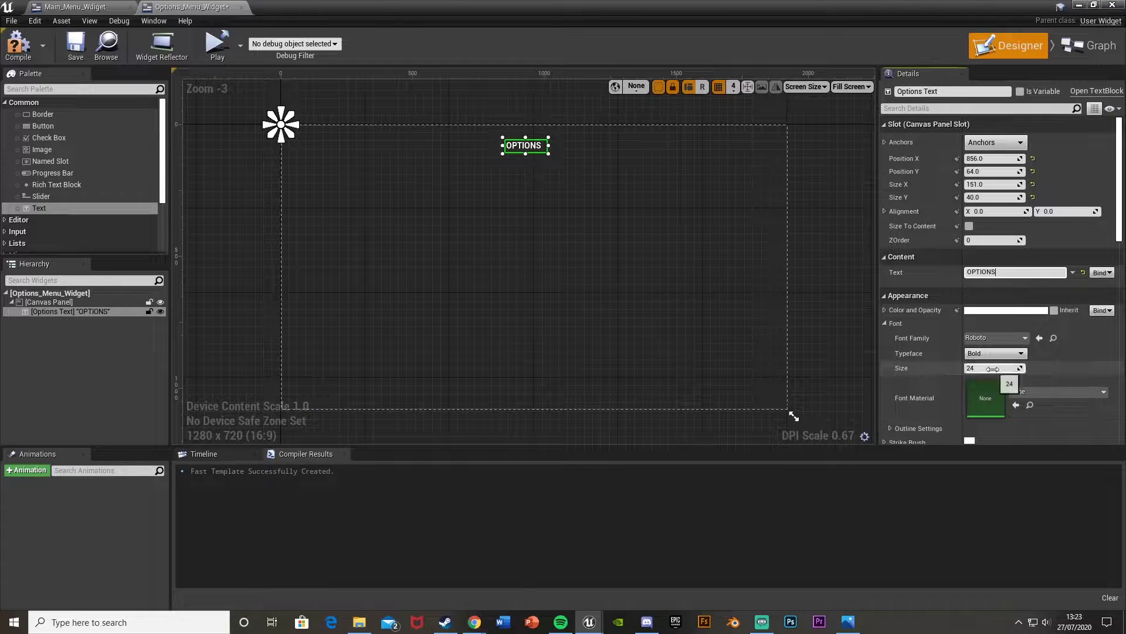
Set the title to font size 52 and Size To Content, anchored and positioned at top centre.
left_click_drag(992, 368, 1033, 369)
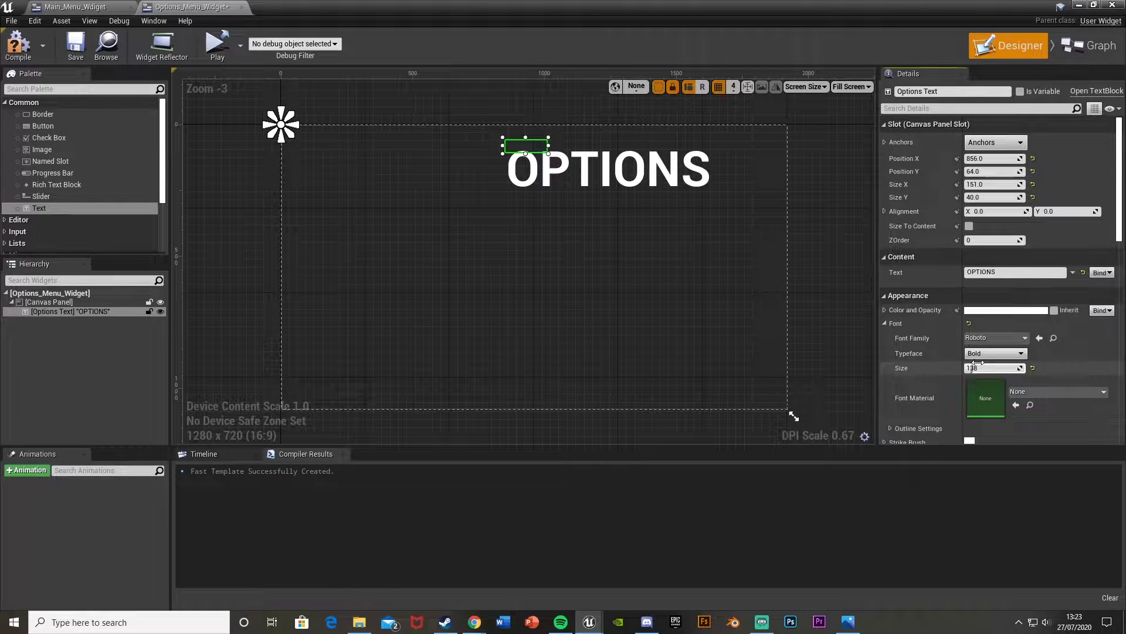
left_click(970, 226)
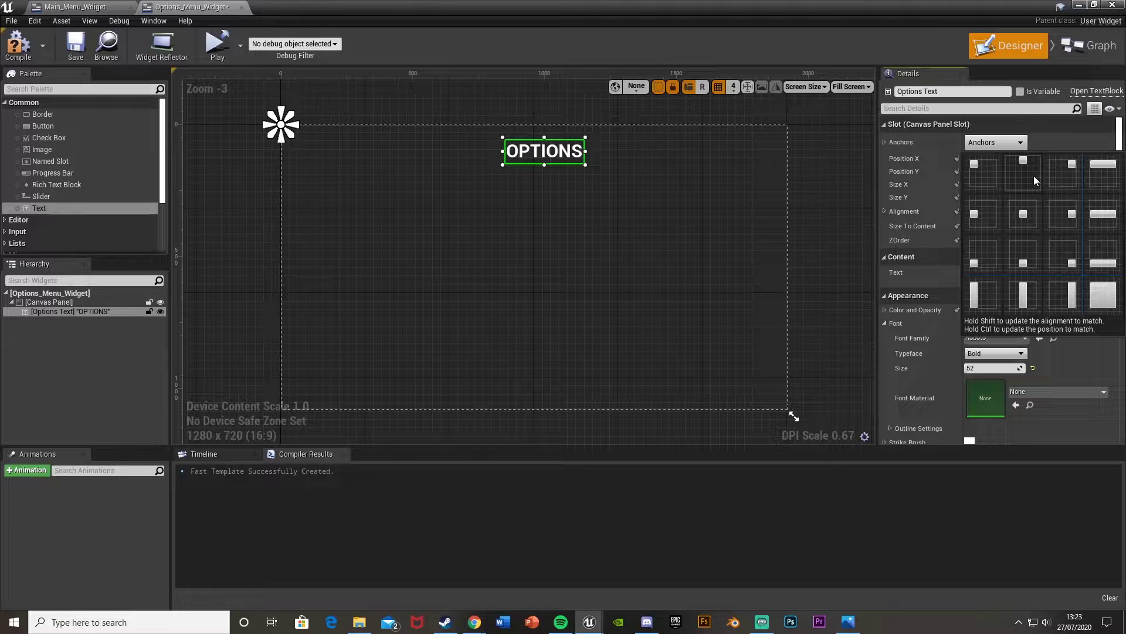
left_click(1023, 171)
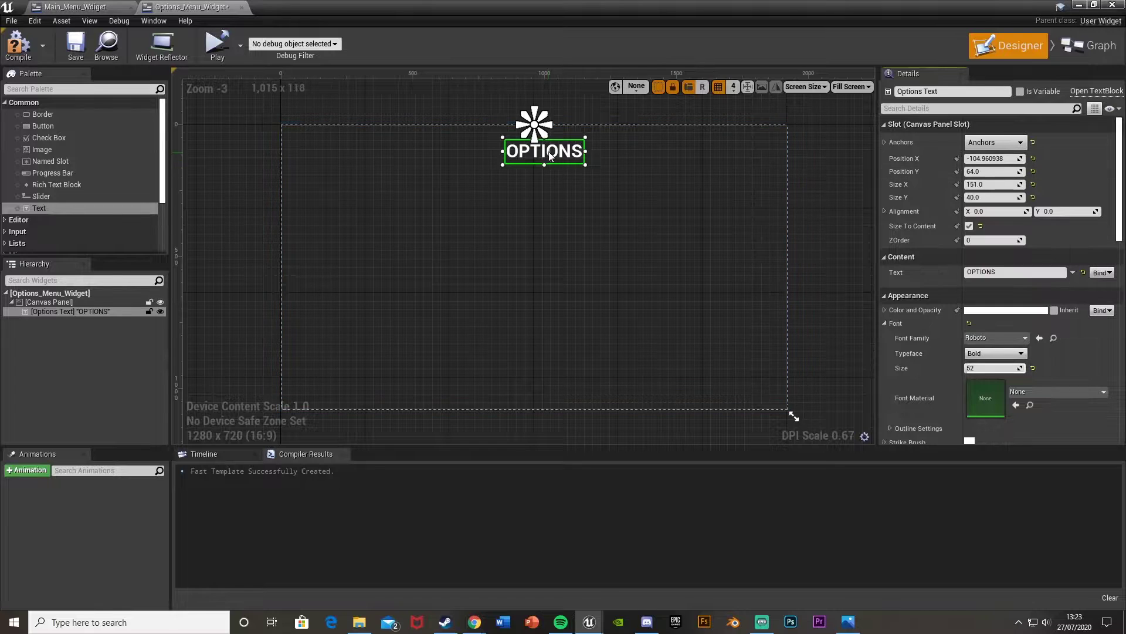
scroll(528, 258, "up", 5)
left_click_drag(551, 155, 559, 226)
scroll(540, 241, "down", 6)
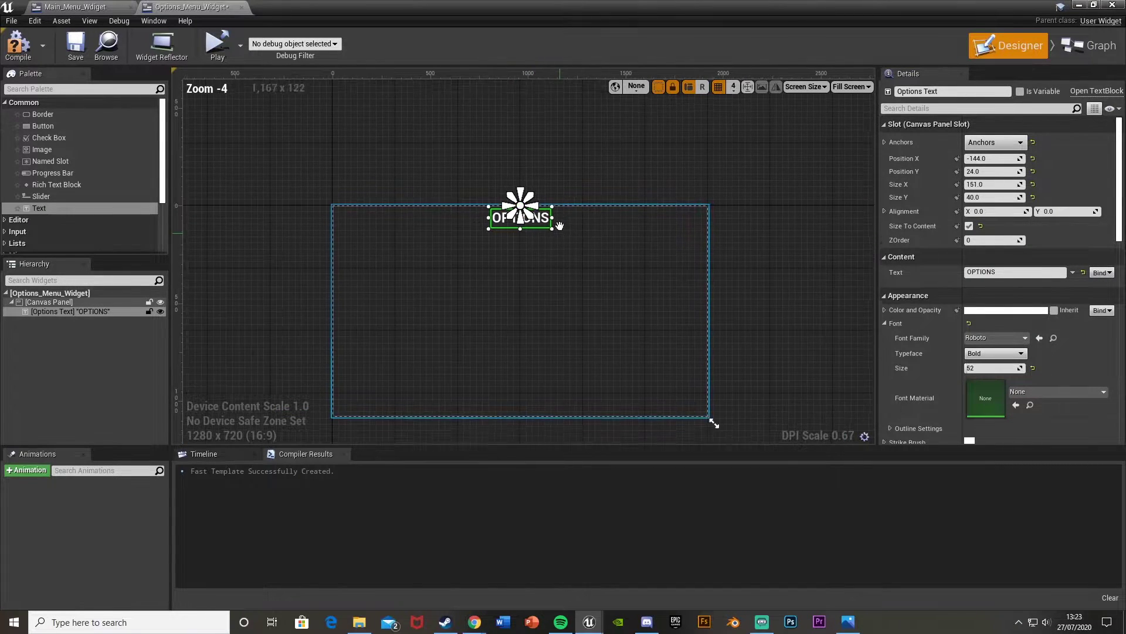
left_click(546, 227)
scroll(546, 226, "up", 1)
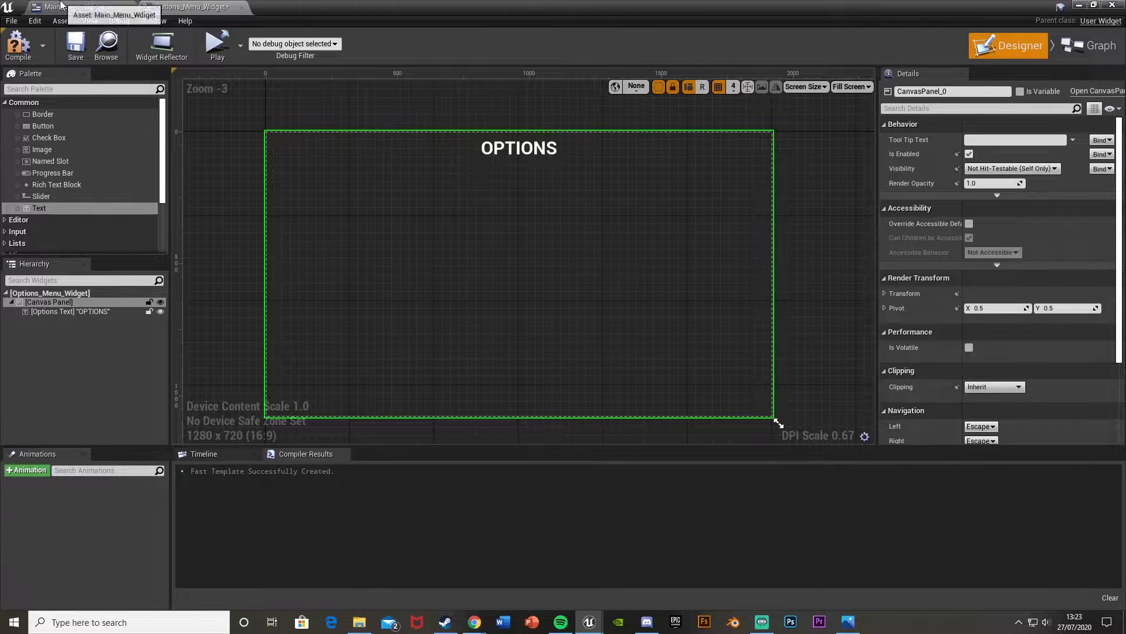
In Credits_Widget, select the Back button with its label to copy it.
left_click(1079, 5)
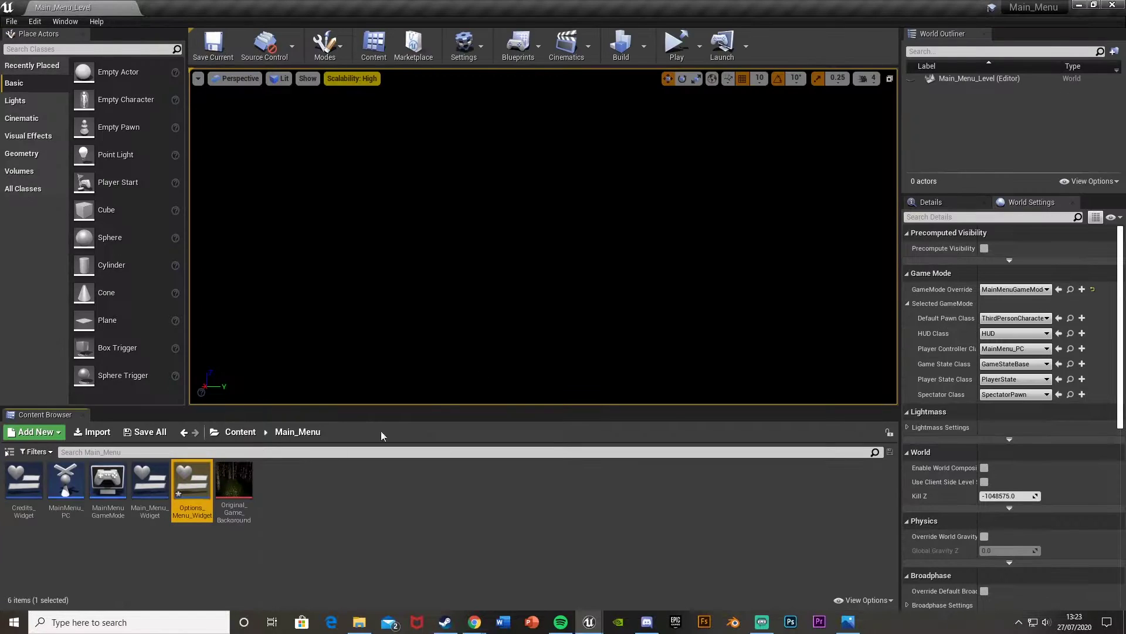
double_click(33, 508)
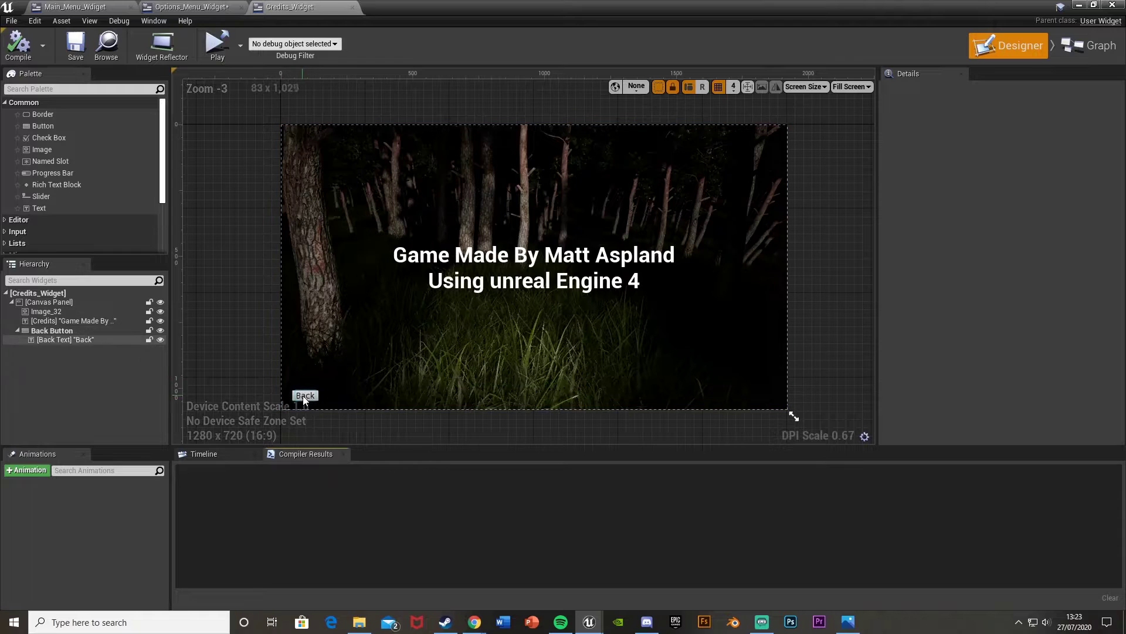
left_click(317, 399)
left_click(333, 394)
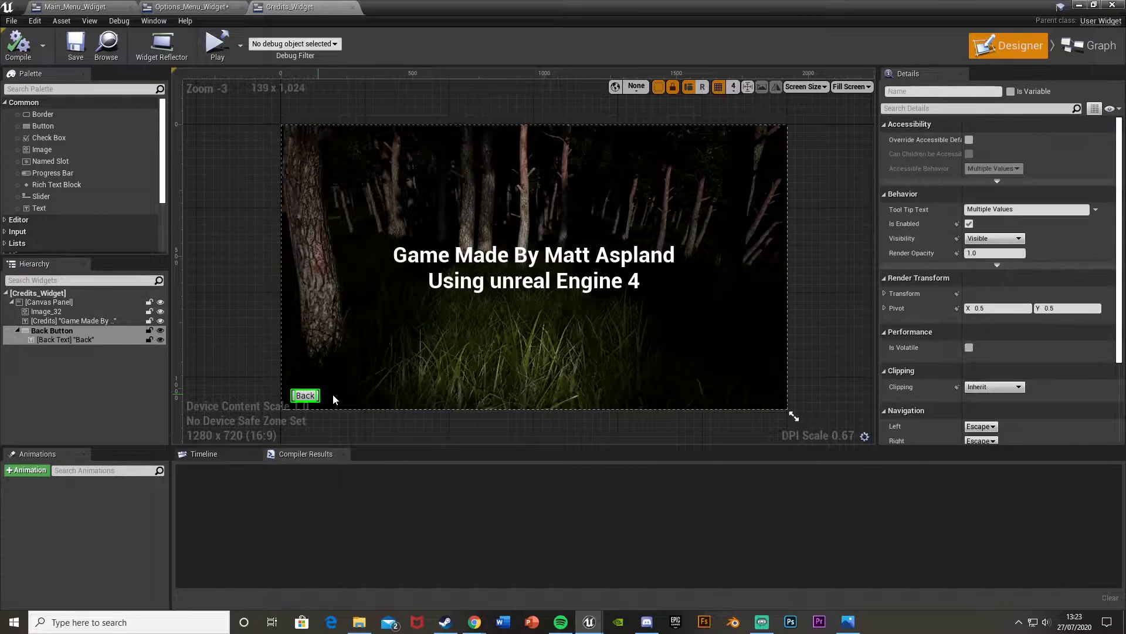
Paste the Back button into the Options_Menu_Widget canvas panel and select it.
left_click(191, 7)
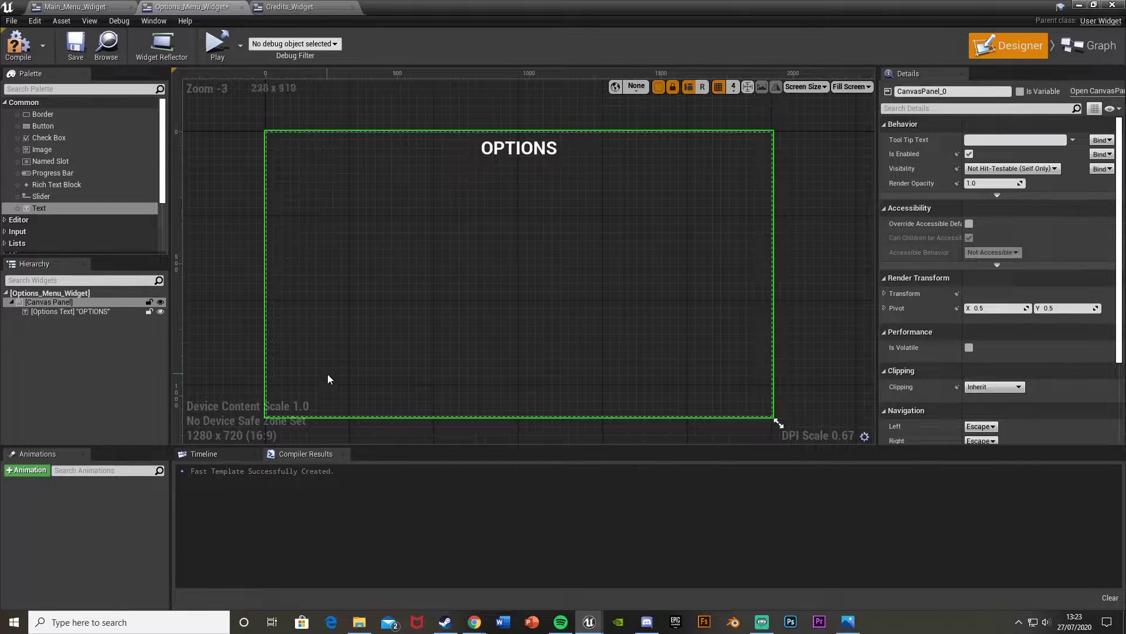
left_click(62, 299)
key("ctrl+v")
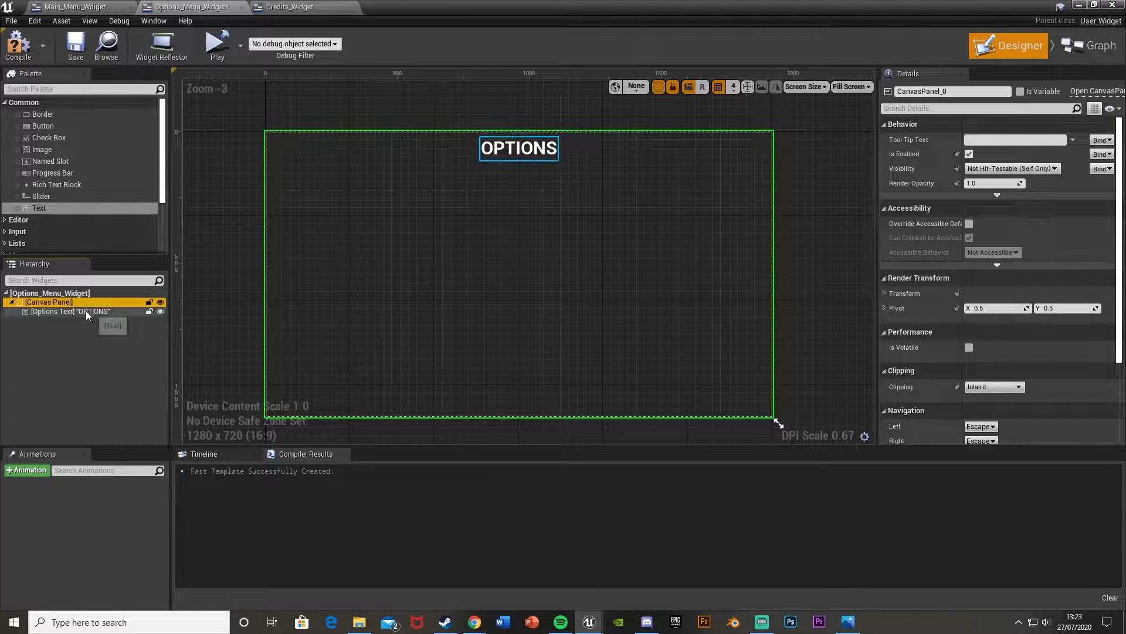
scroll(286, 431, "up", 11)
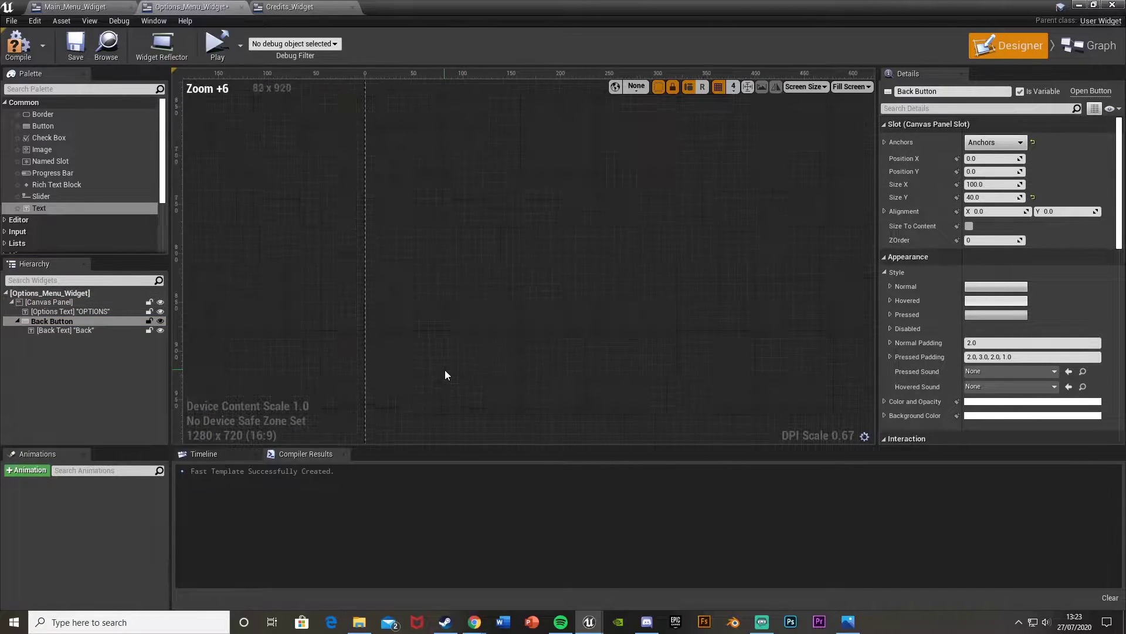
left_click(474, 253)
scroll(574, 231, "down", 4)
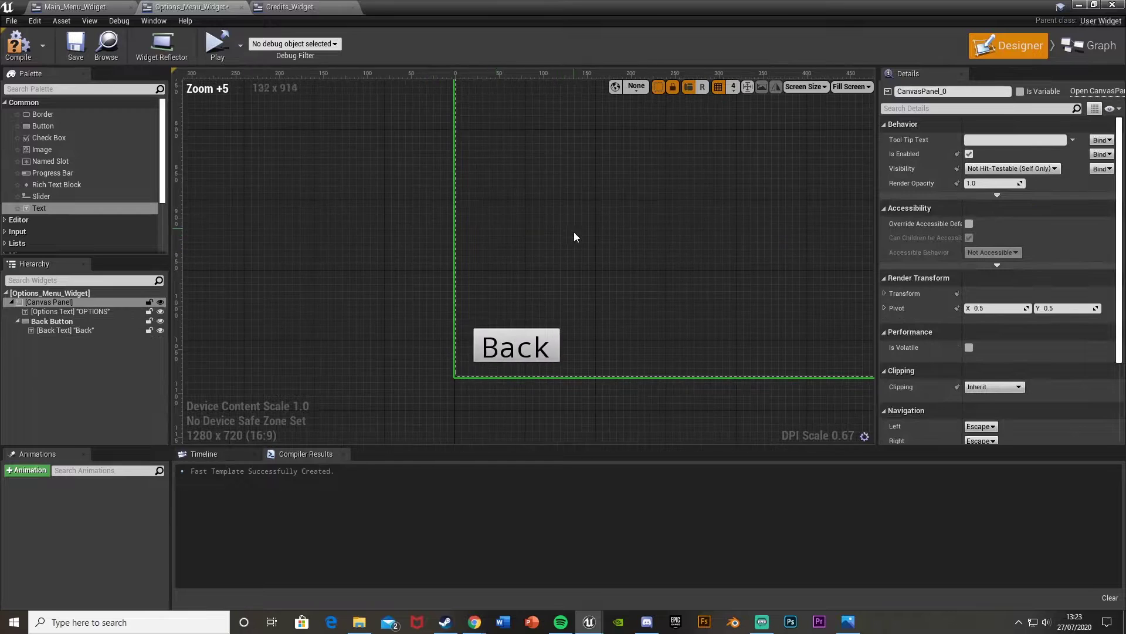
scroll(464, 336, "down", 7)
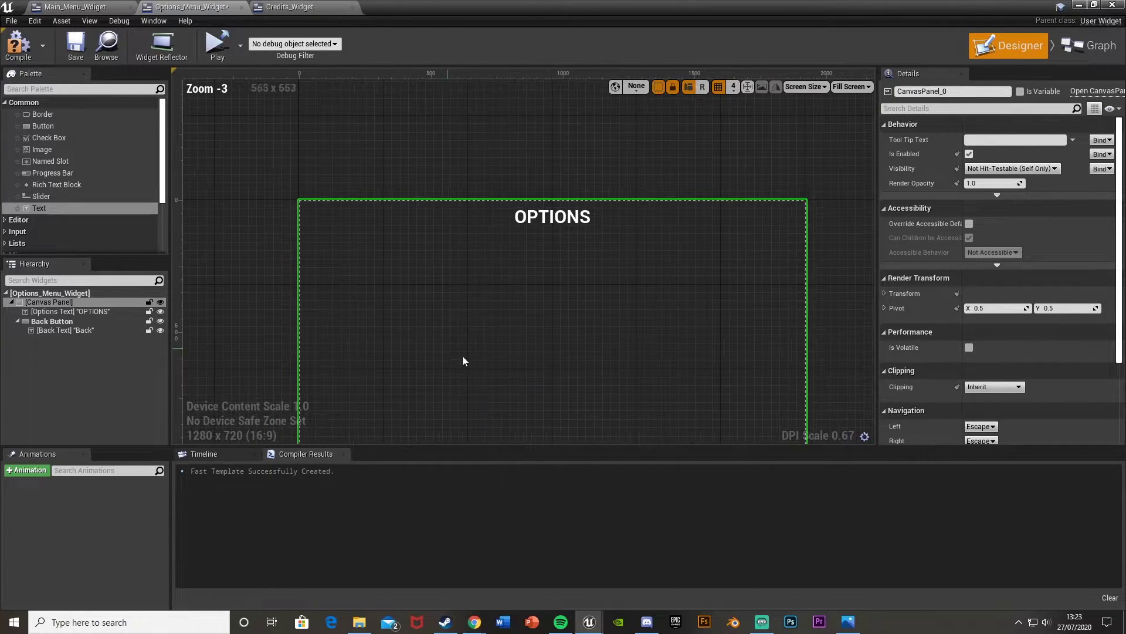
right_click_drag(462, 358, 478, 294)
left_click(335, 391)
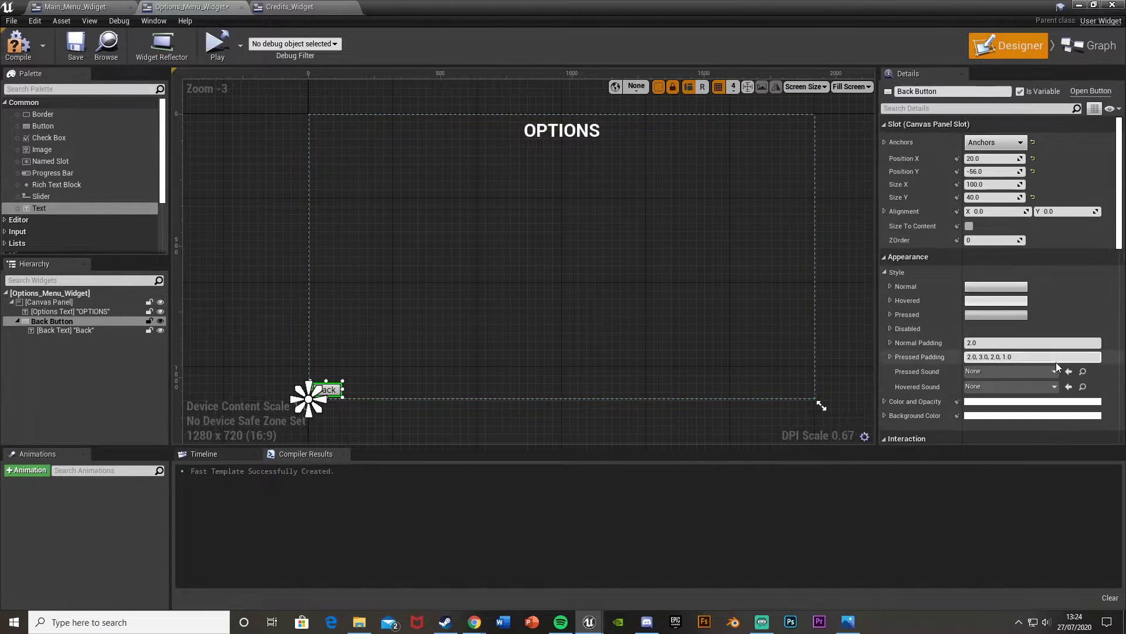
scroll(1032, 363, "down", 3)
scroll(1014, 371, "down", 8)
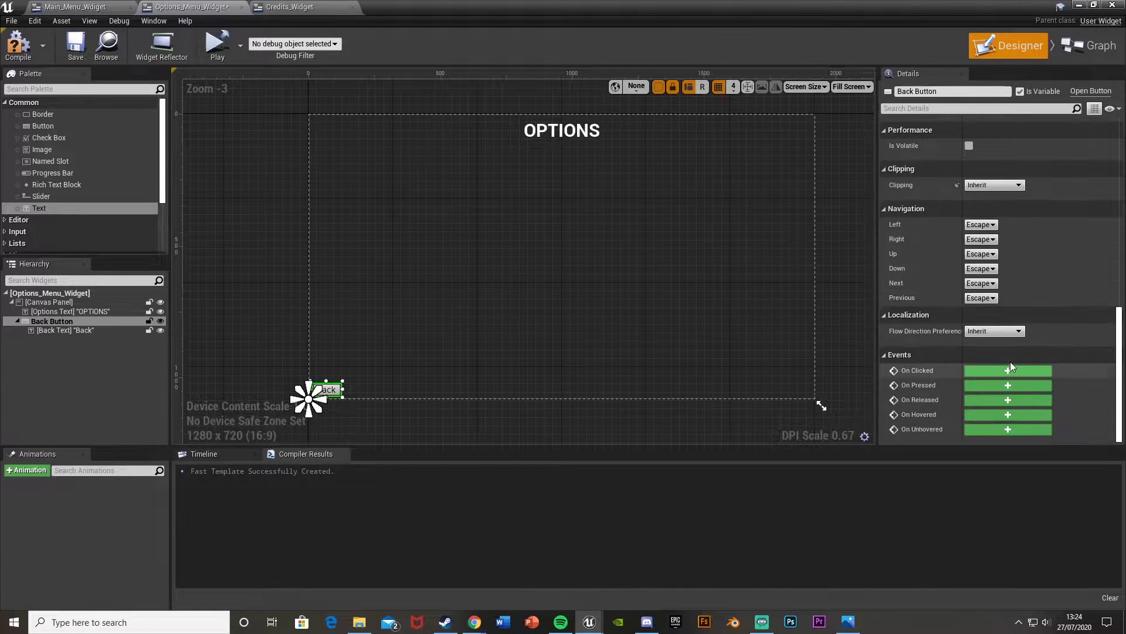
Add an On Clicked (BackButton) event followed by Remove from Parent and Create Widget nodes.
left_click(1003, 373)
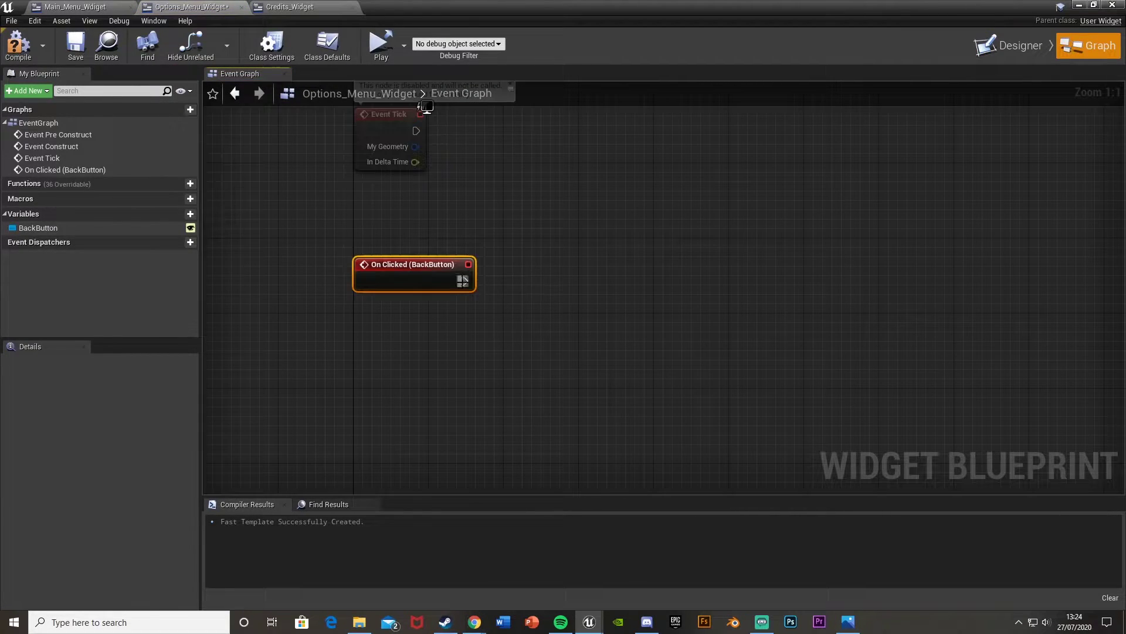
left_click_drag(463, 280, 577, 288)
type("re")
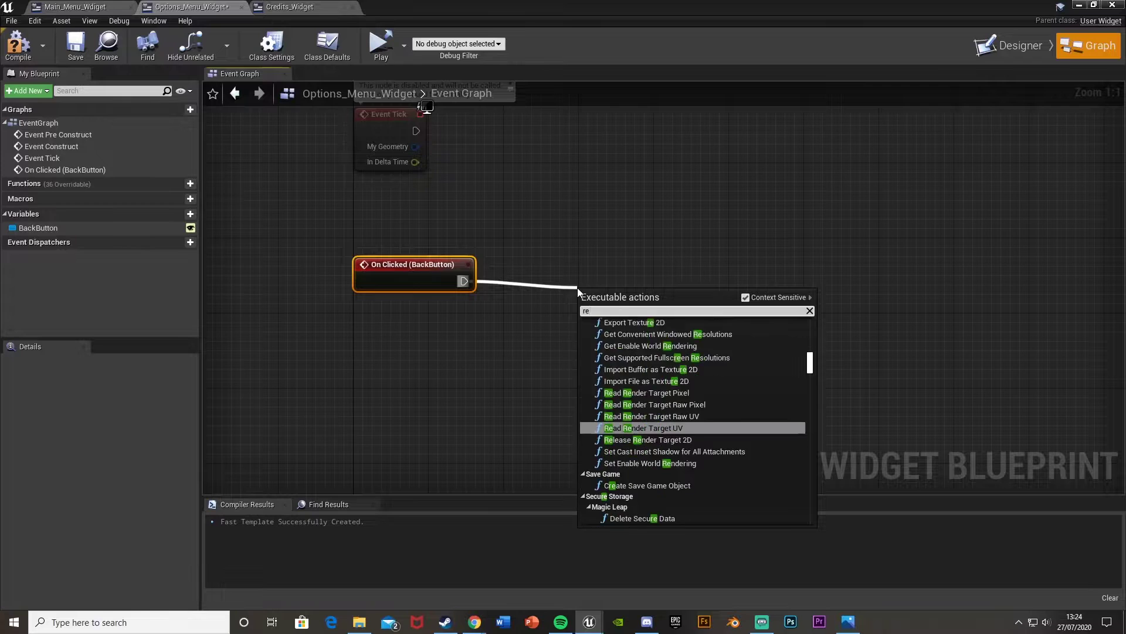
type("move from")
key("Return")
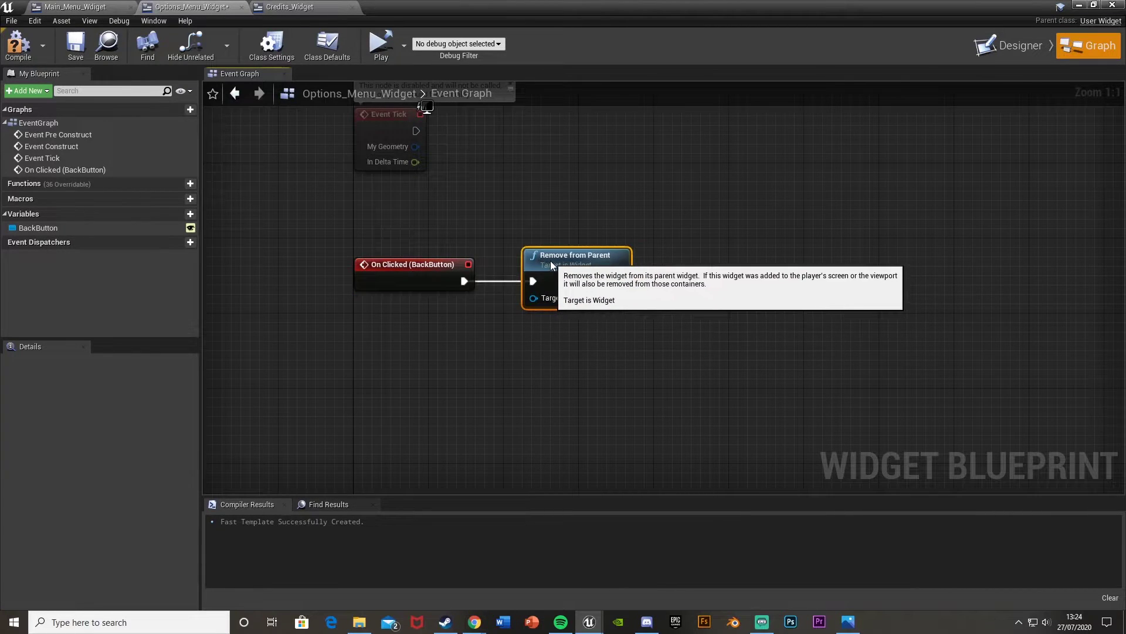
right_click_drag(510, 269, 436, 287)
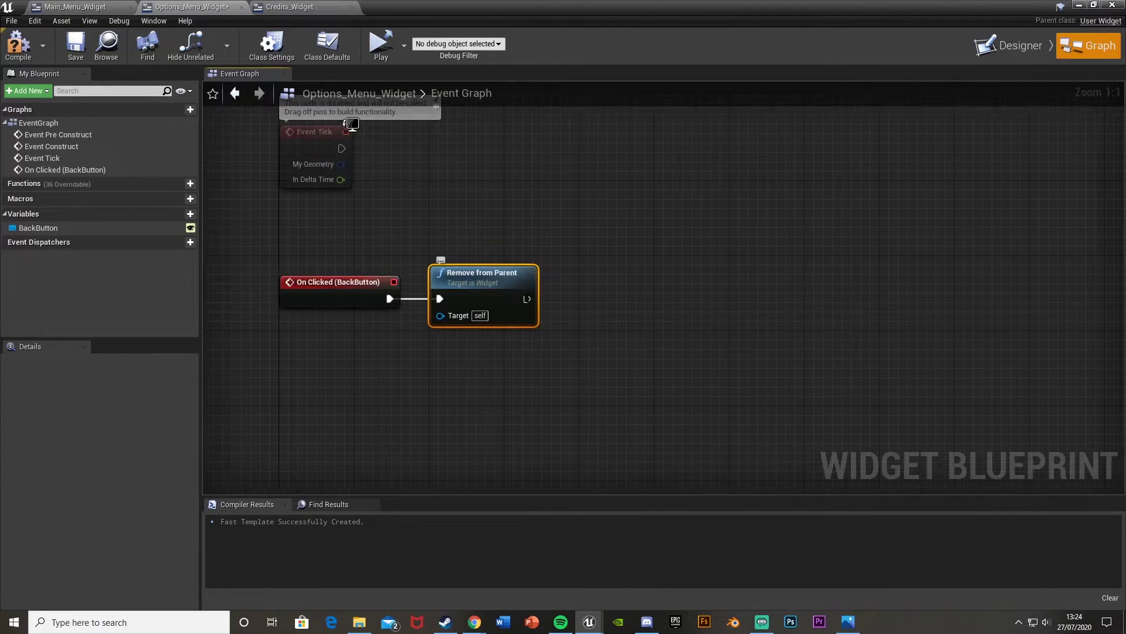
left_click_drag(527, 298, 568, 295)
type("create wid")
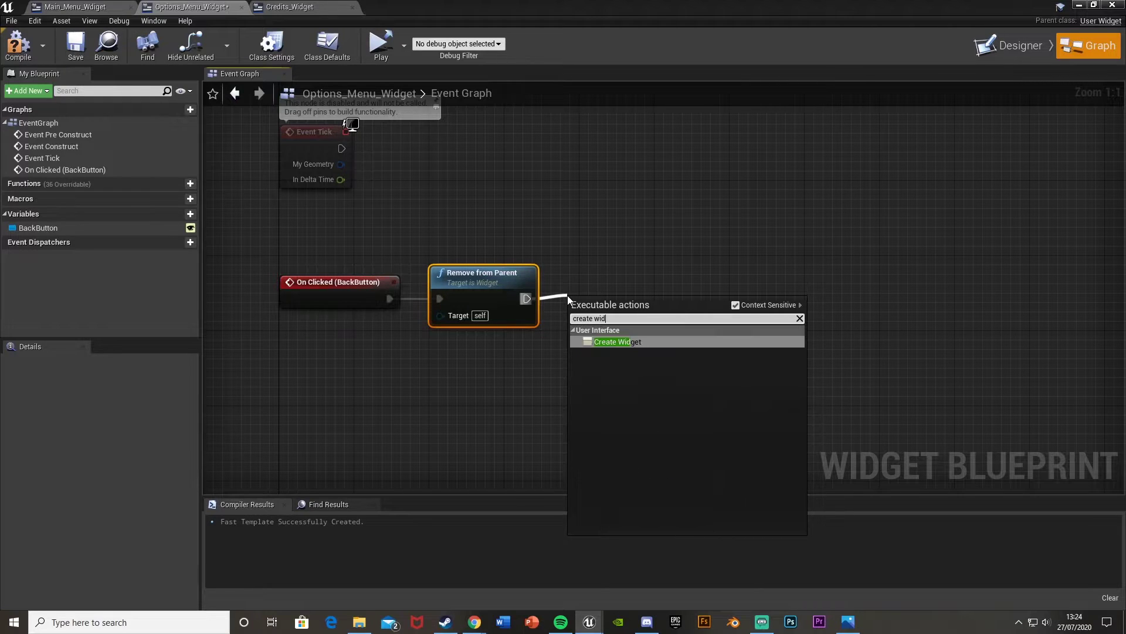
key("Return")
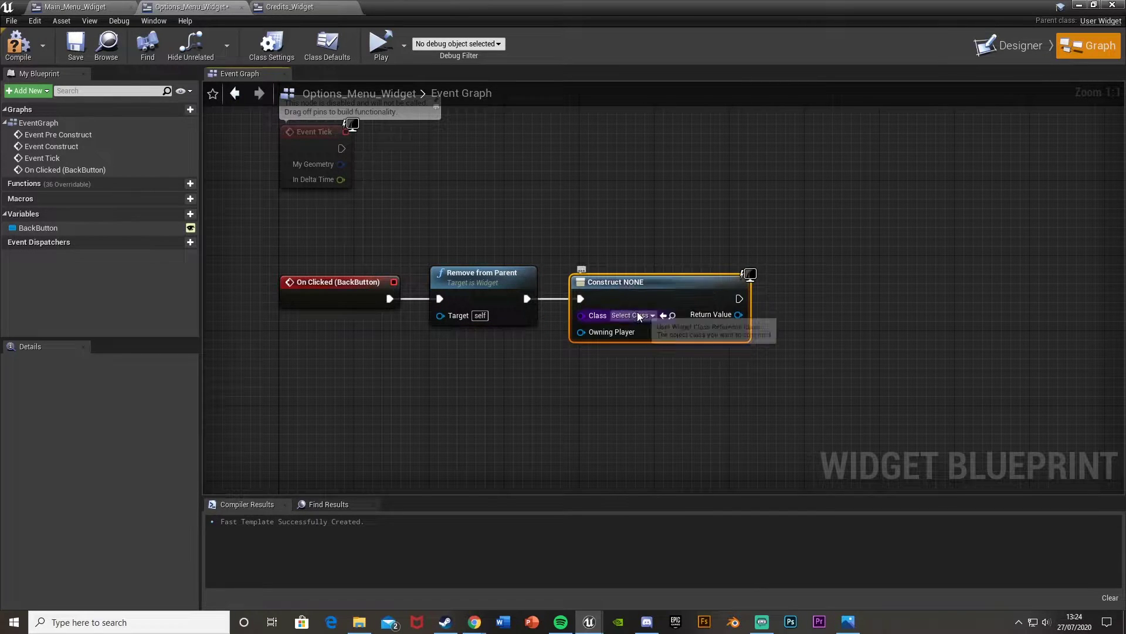
Set the Create Widget class to the main menu widget, add it to viewport, and compile.
left_click(639, 315)
left_click(651, 388)
right_click_drag(652, 388, 481, 392)
left_click_drag(562, 317, 642, 288)
type("add to v")
key("Return")
left_click(18, 44)
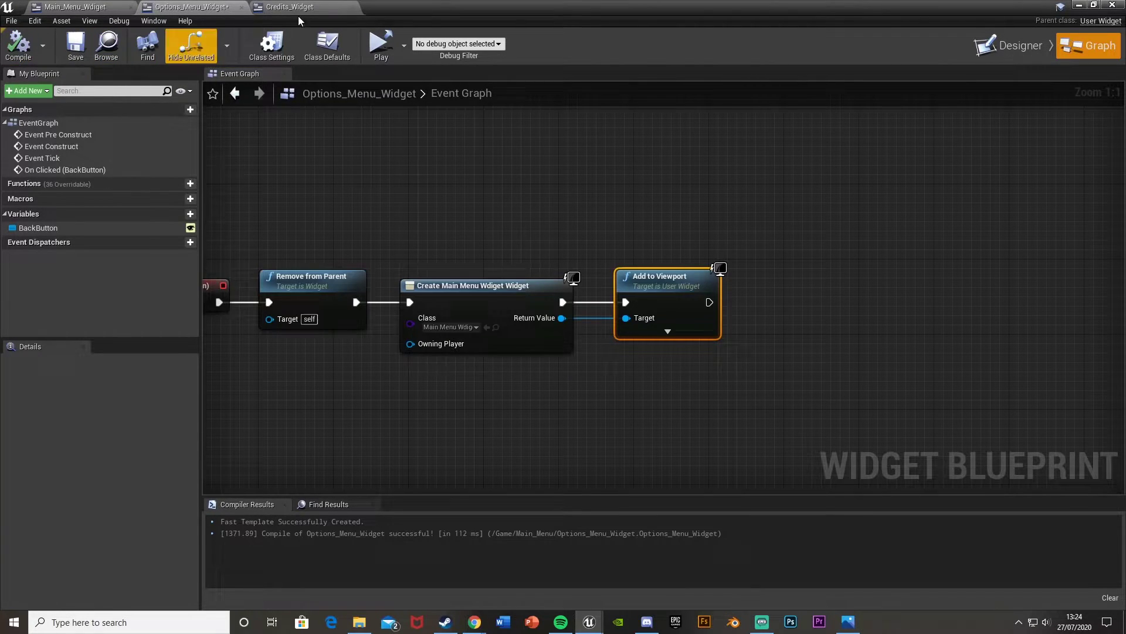
left_click(1023, 46)
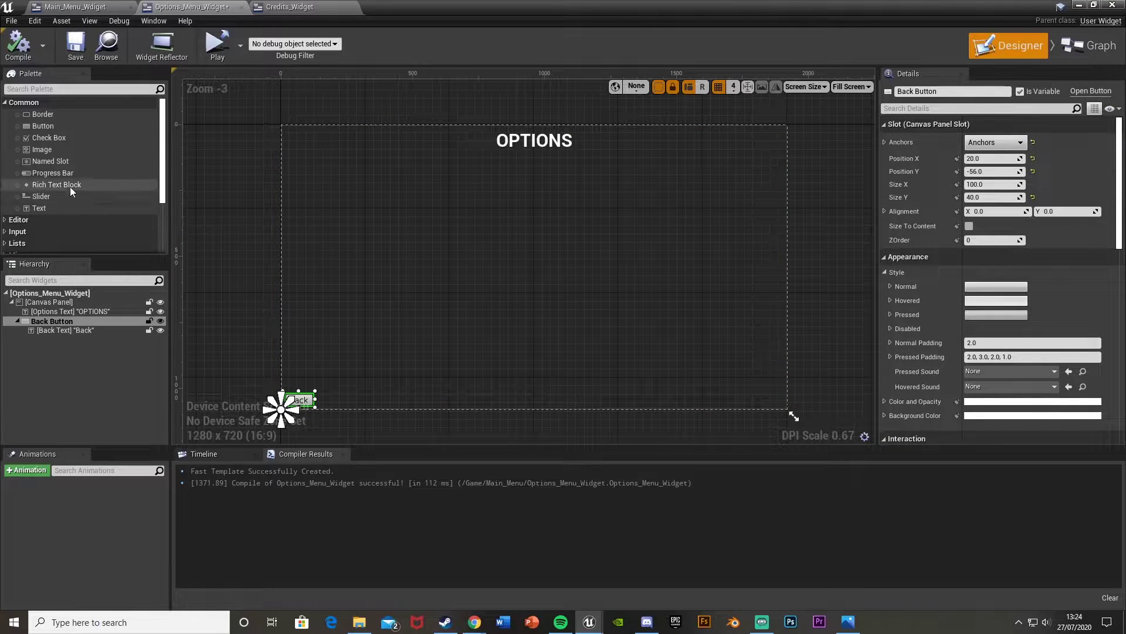
Place a new Text widget on the canvas and name it Screen Res Text.
left_click_drag(38, 207, 335, 171)
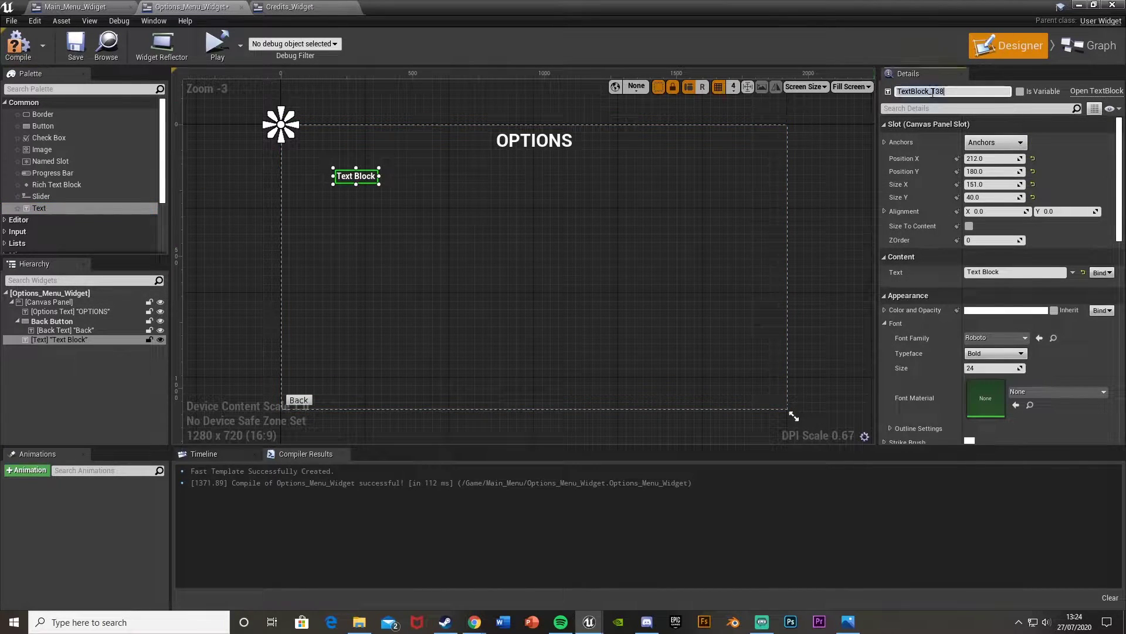
type("Screen Res Text")
key("Return")
left_click(996, 142)
left_click(984, 196)
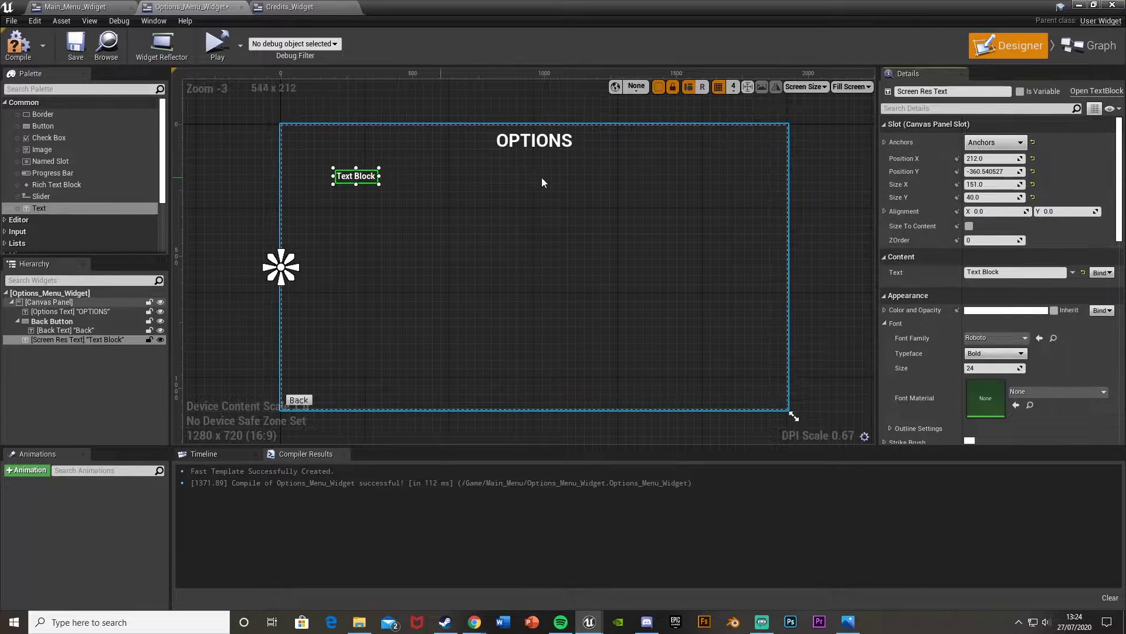
key("ctrl+z")
Make the label read Screen Resolution at font size 39, sized to content, under OPTIONS.
left_click(1013, 273)
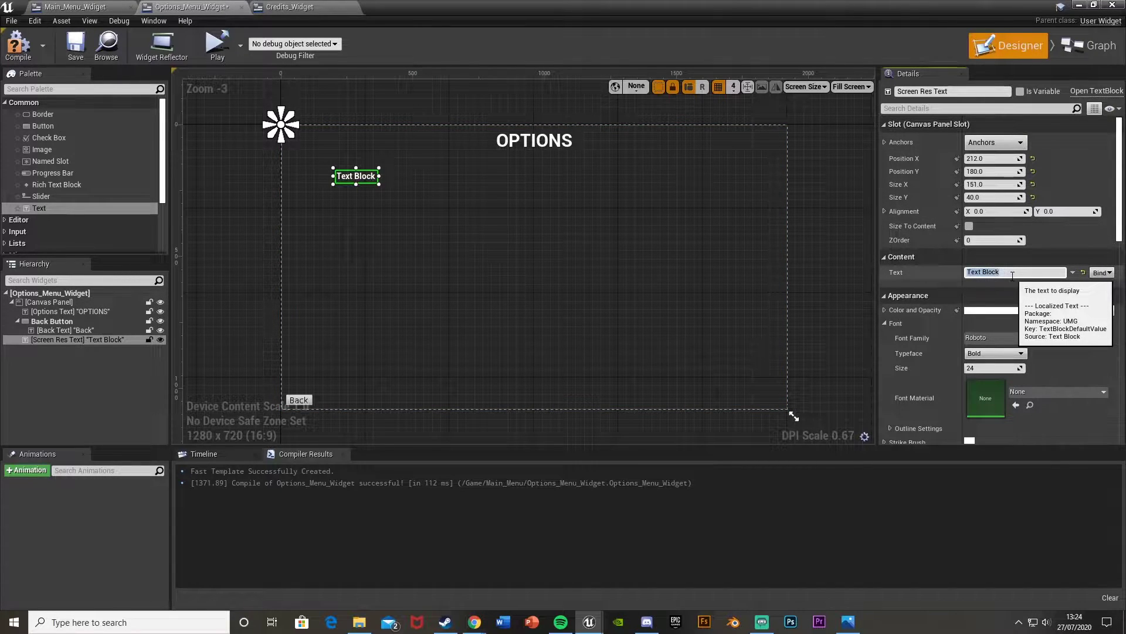
type("Screen Resolution")
key("Return")
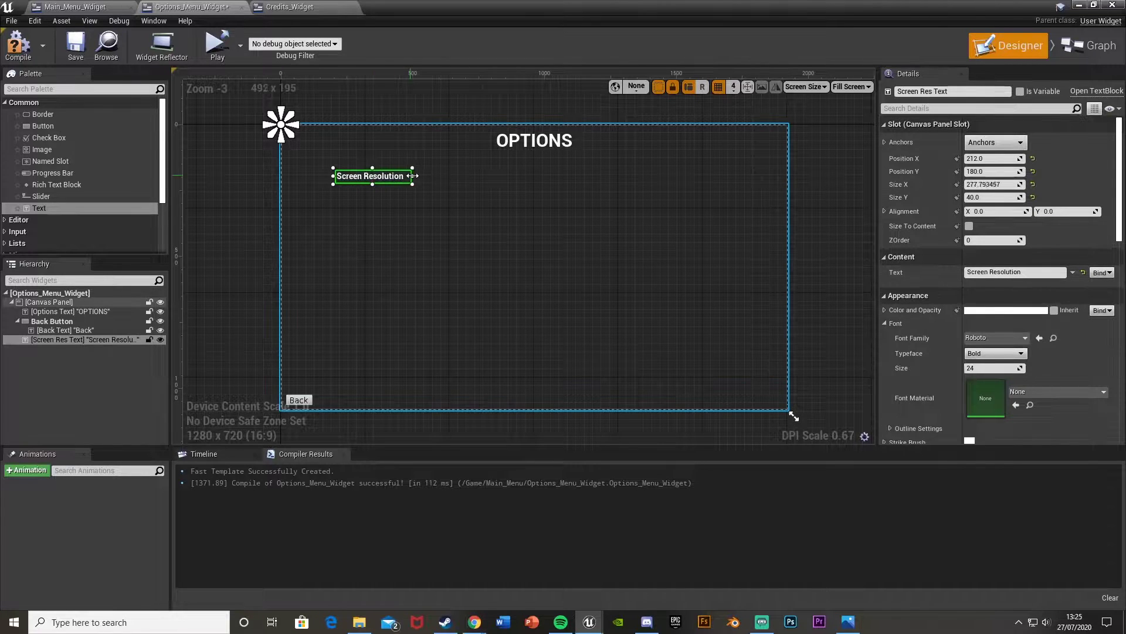
left_click(970, 226)
left_click(992, 368)
type("81")
key("BackSpace")
key("BackSpace")
type("39")
key("Return")
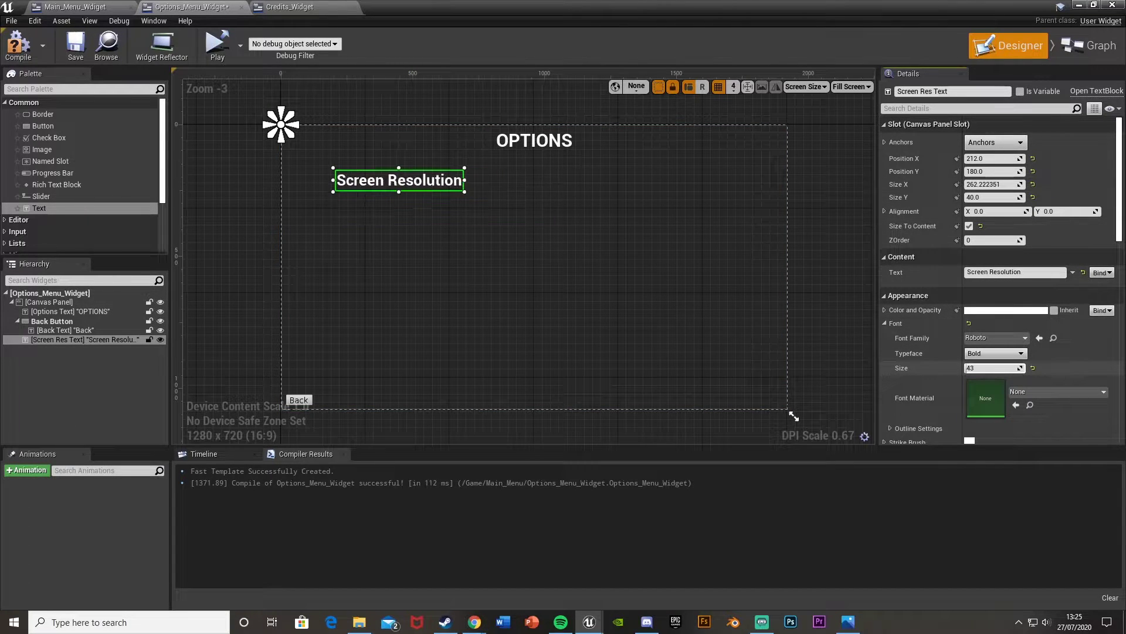
left_click_drag(418, 182, 372, 170)
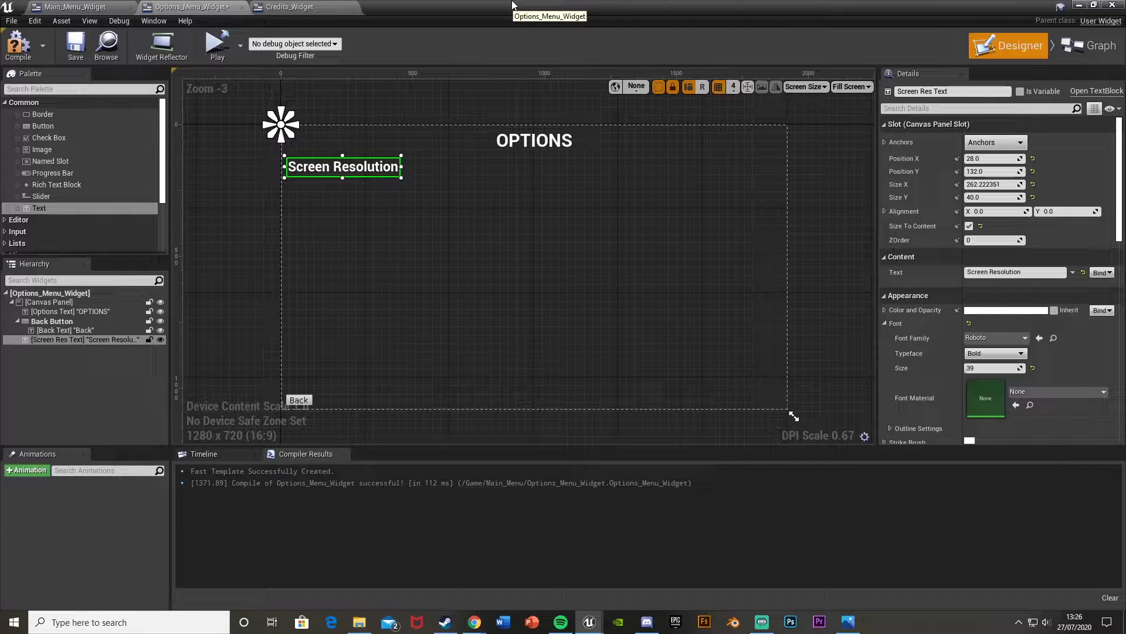
Add a button below Screen Resolution and set its Hovered tint to 0.276 grey.
left_click_drag(52, 126, 316, 201)
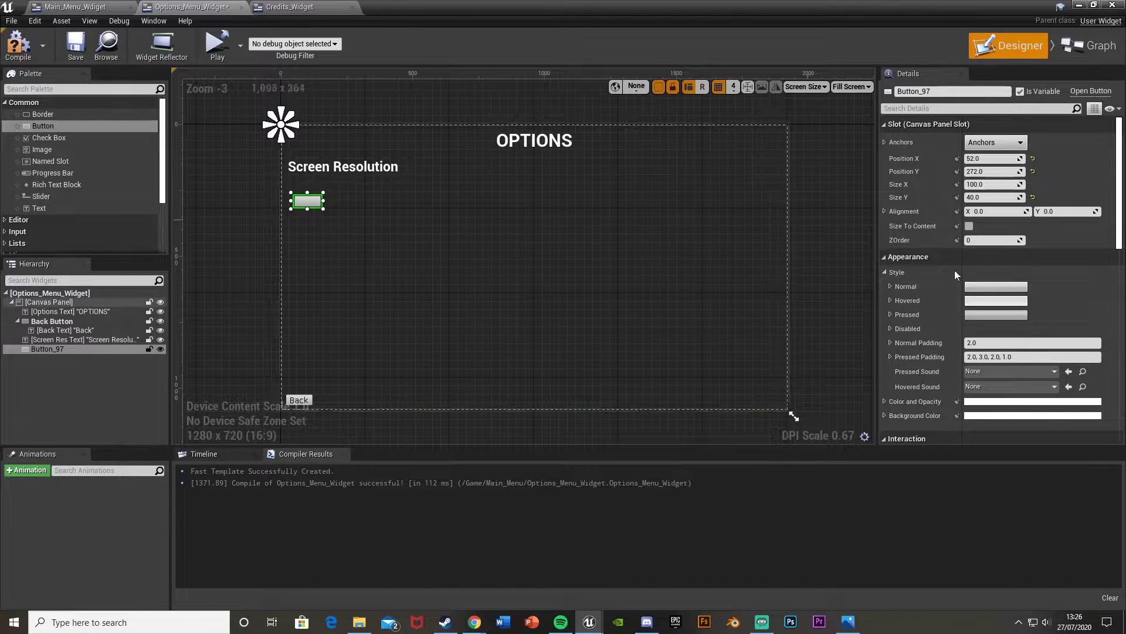
left_click(897, 300)
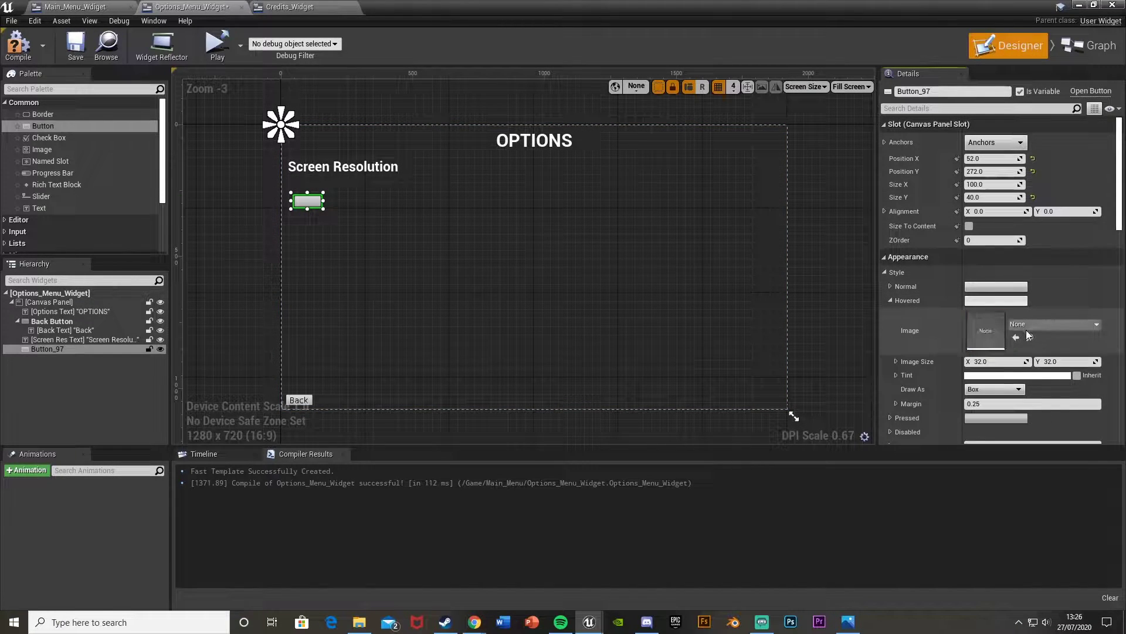
left_click(983, 379)
left_click_drag(897, 340, 898, 431)
left_click(908, 579)
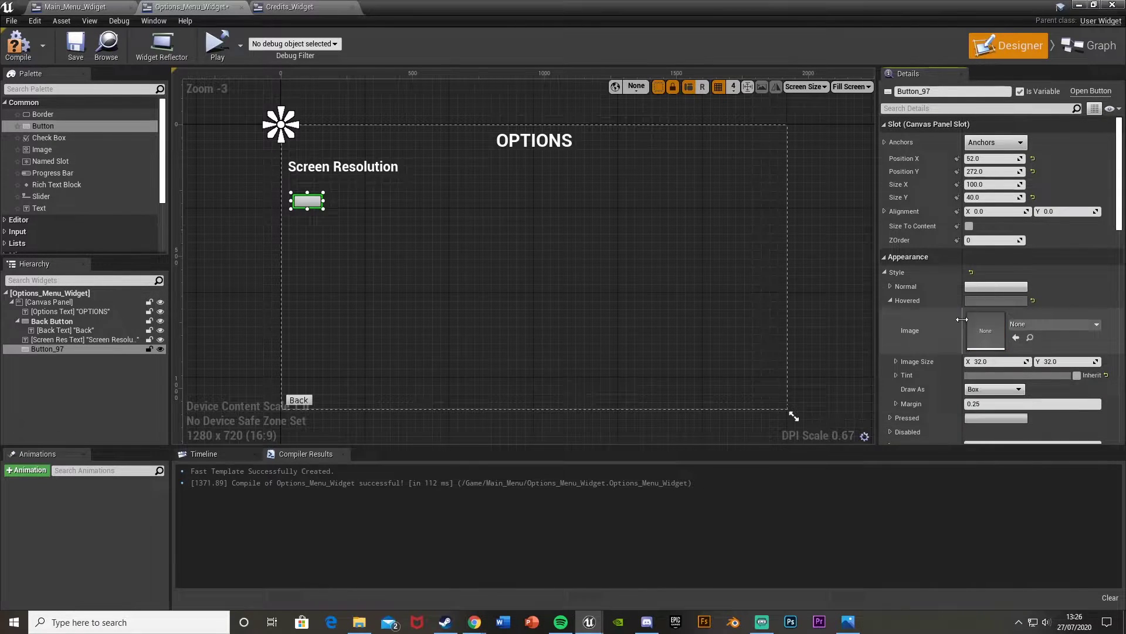
left_click(891, 301)
Set the button's Pressed tint to a near-black 0.167 grey.
left_click(891, 315)
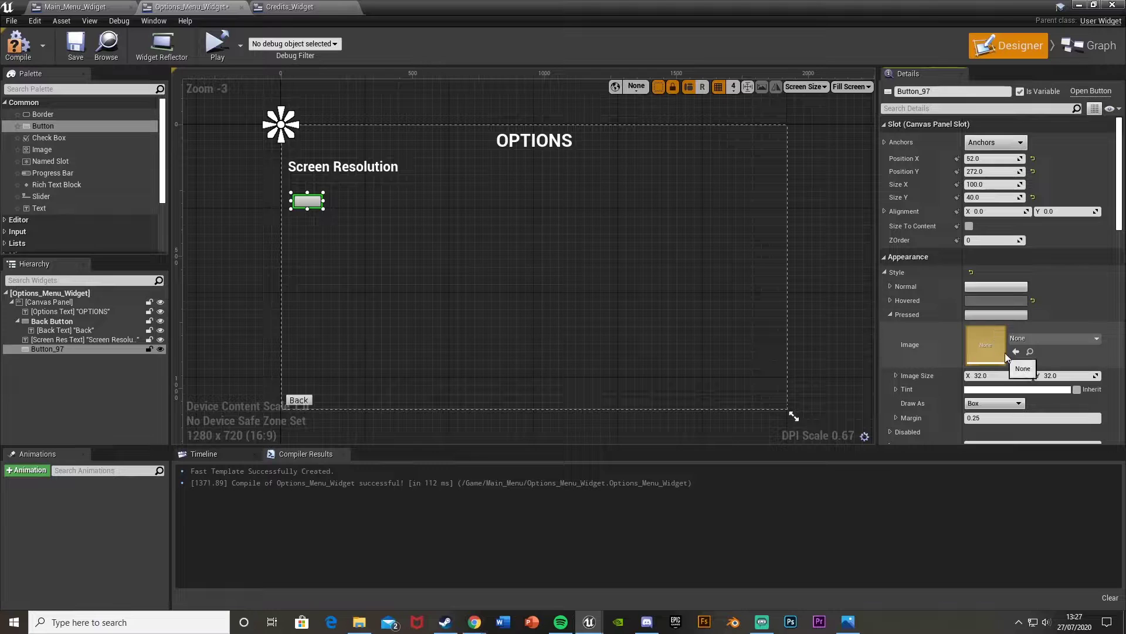
left_click(997, 389)
left_click_drag(919, 352, 915, 463)
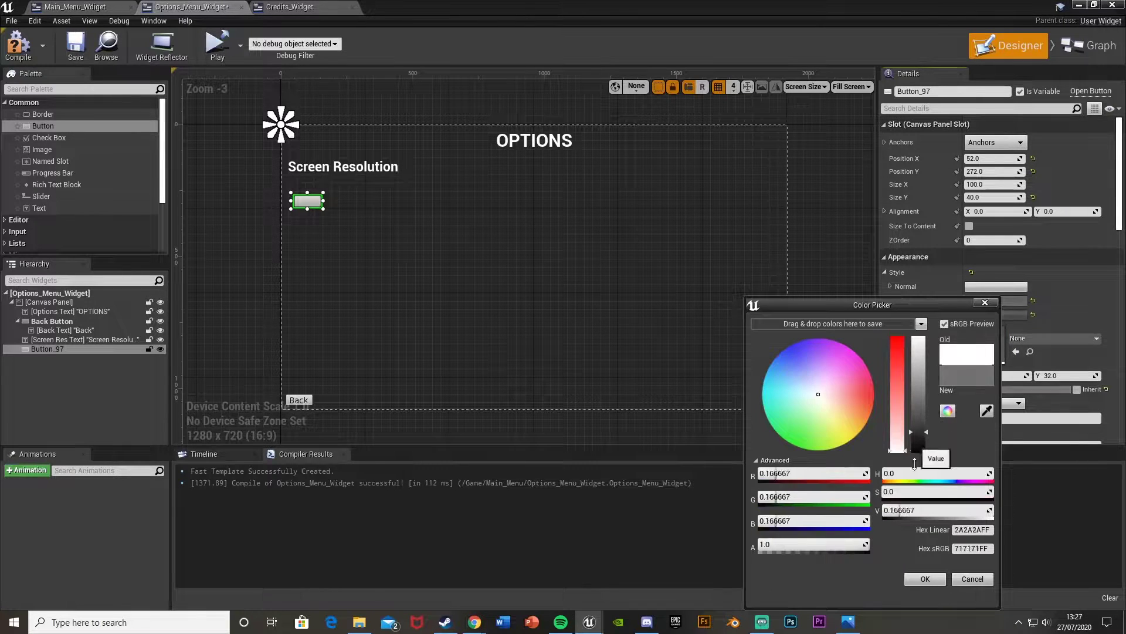
left_click(927, 580)
left_click(890, 315)
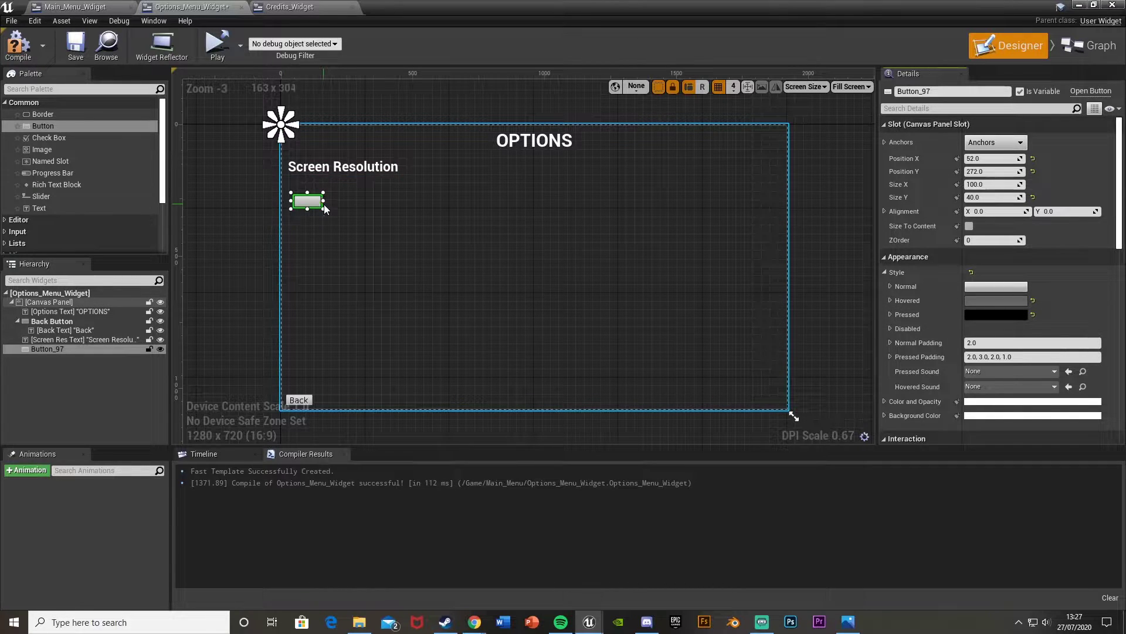
Enlarge the button and rename it 720x480 Button.
left_click_drag(324, 202, 374, 207)
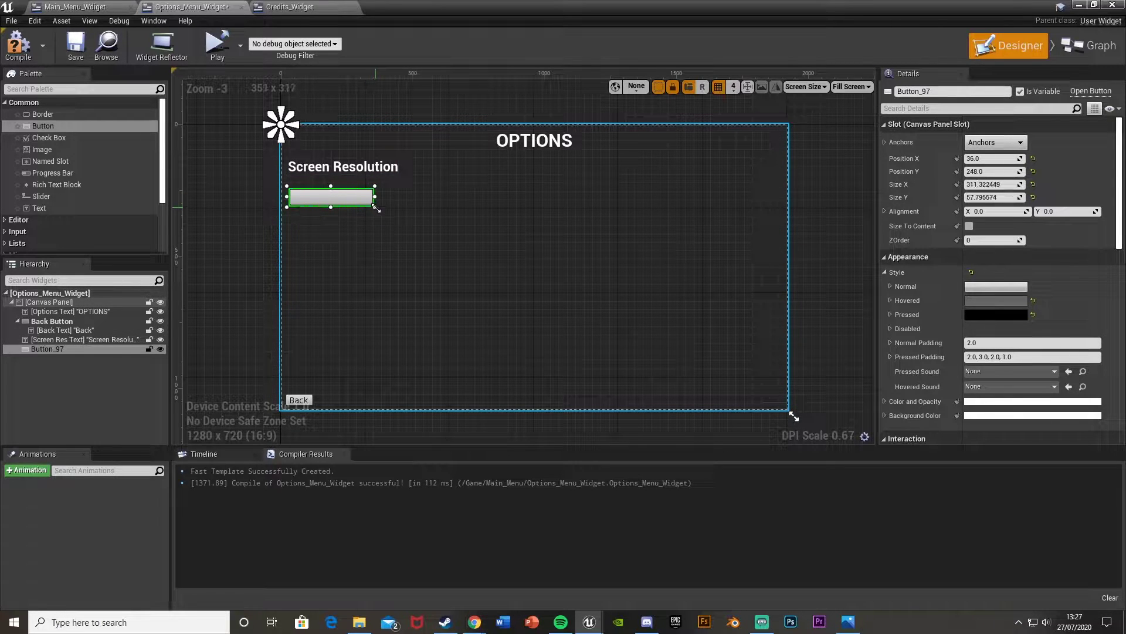
left_click(951, 92)
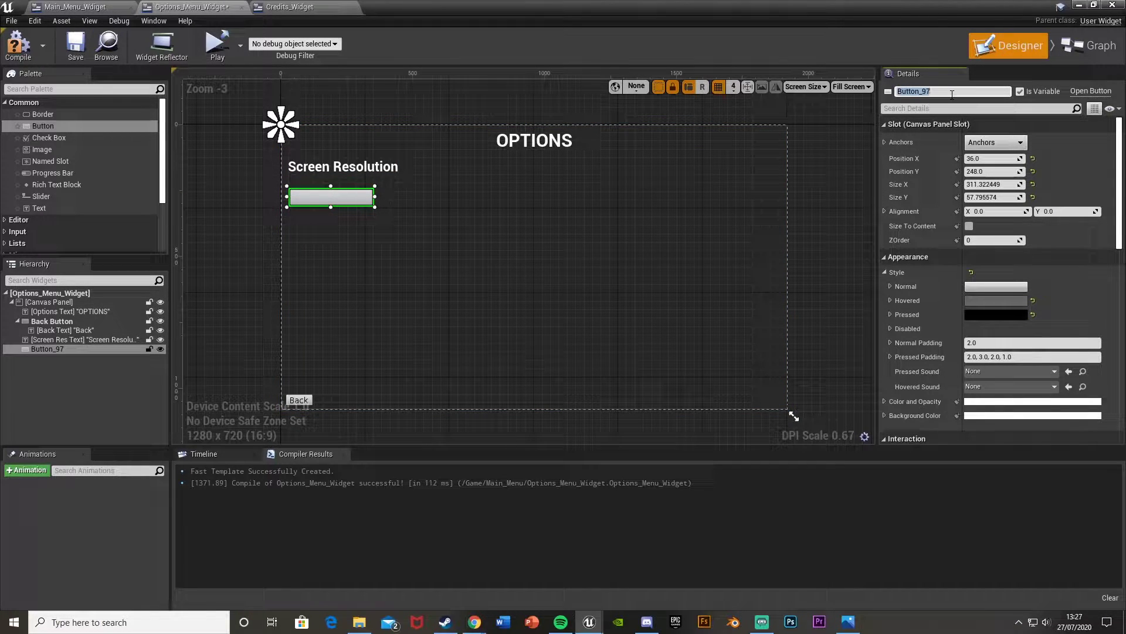
type("720x480 Button")
key("Return")
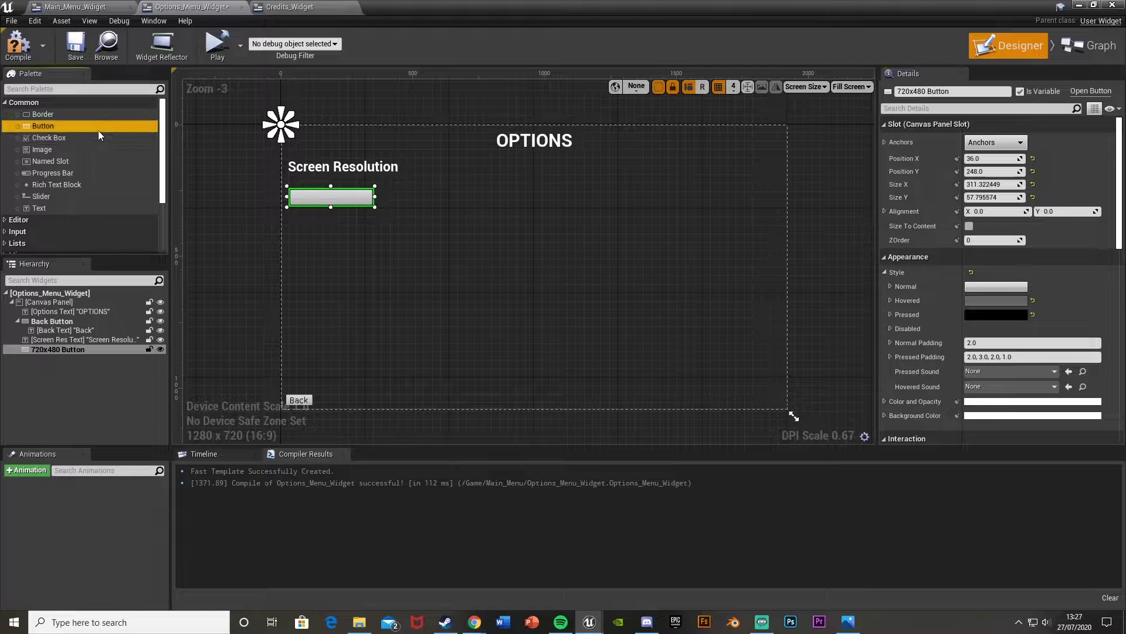
Duplicate the button into four copies and arrange them in a row.
left_click_drag(57, 349, 73, 302)
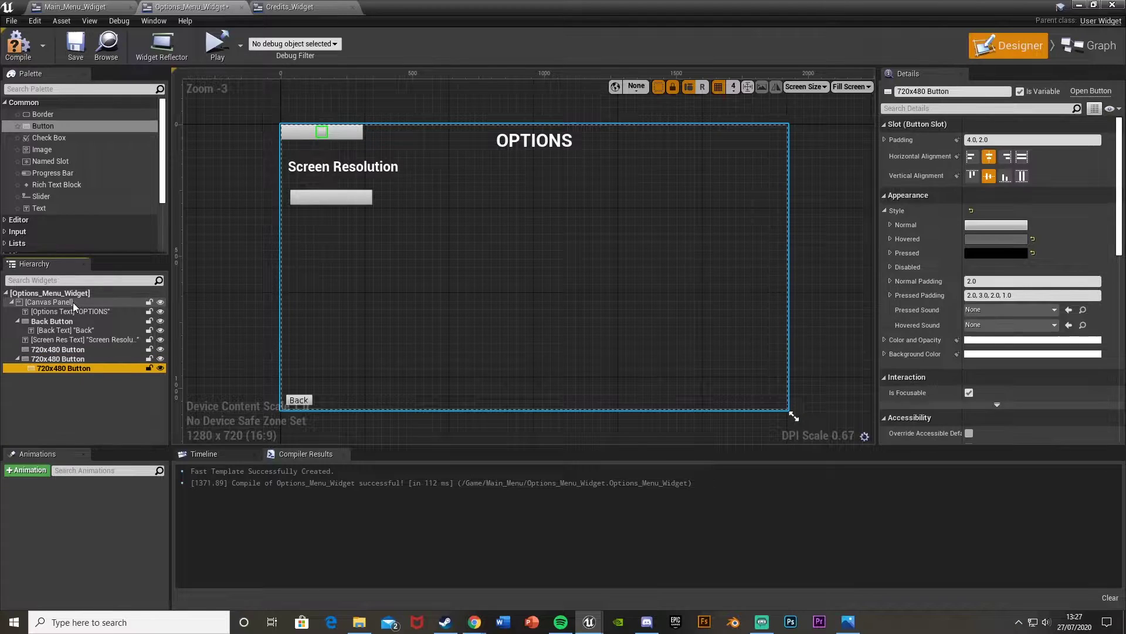
key("ctrl+d")
key("ctrl+d")
left_click_drag(360, 132, 478, 199)
left_click_drag(333, 136, 570, 202)
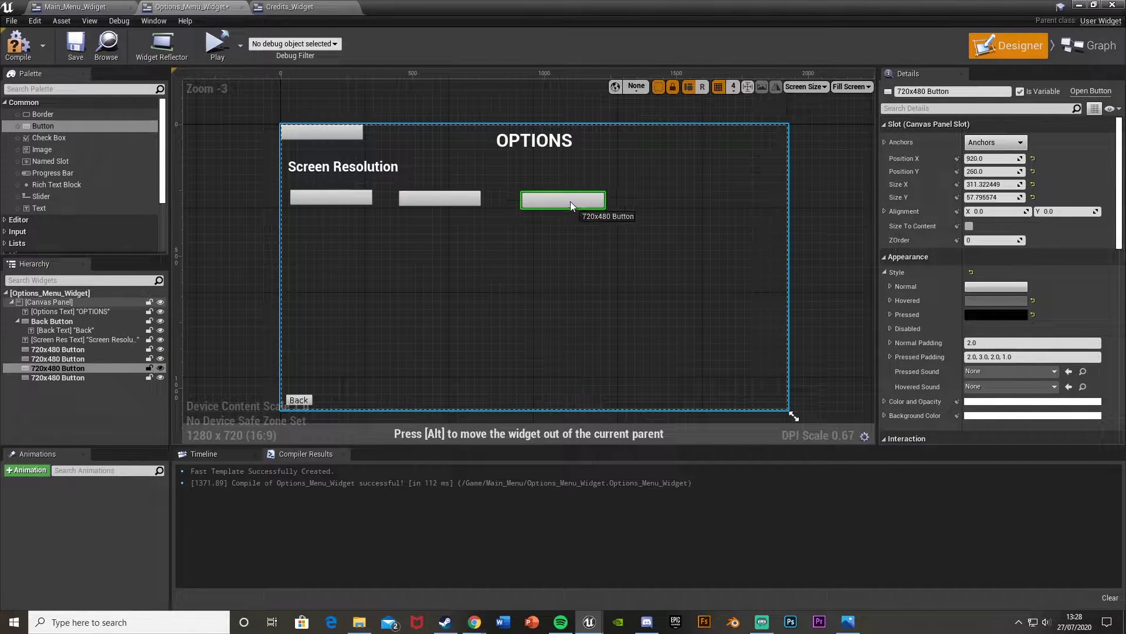
left_click_drag(356, 134, 752, 198)
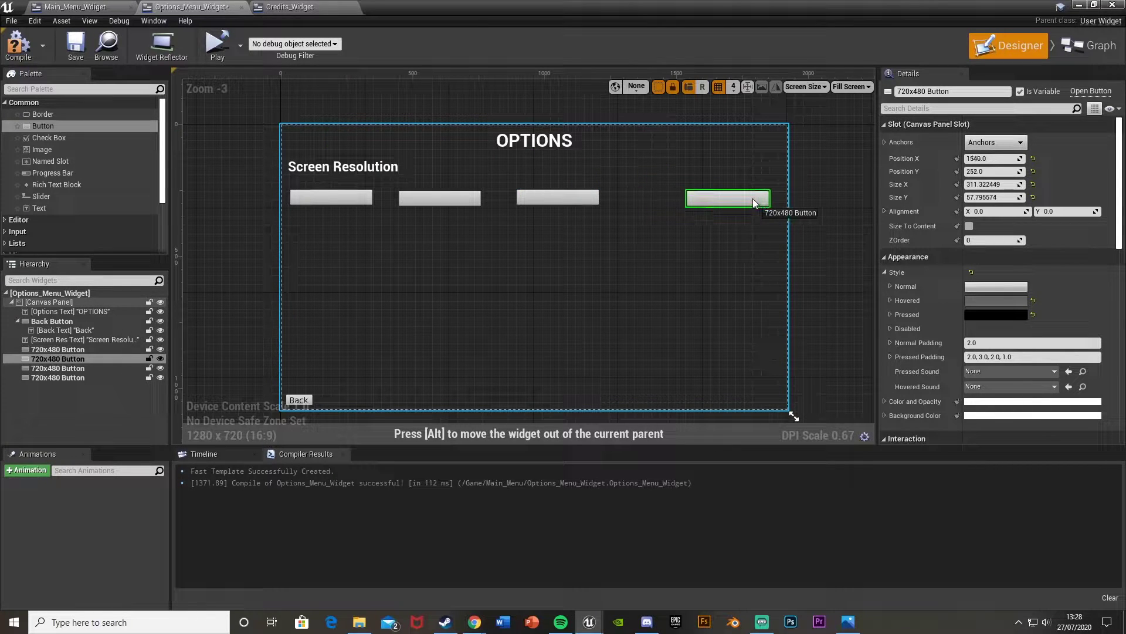
left_click_drag(548, 197, 587, 198)
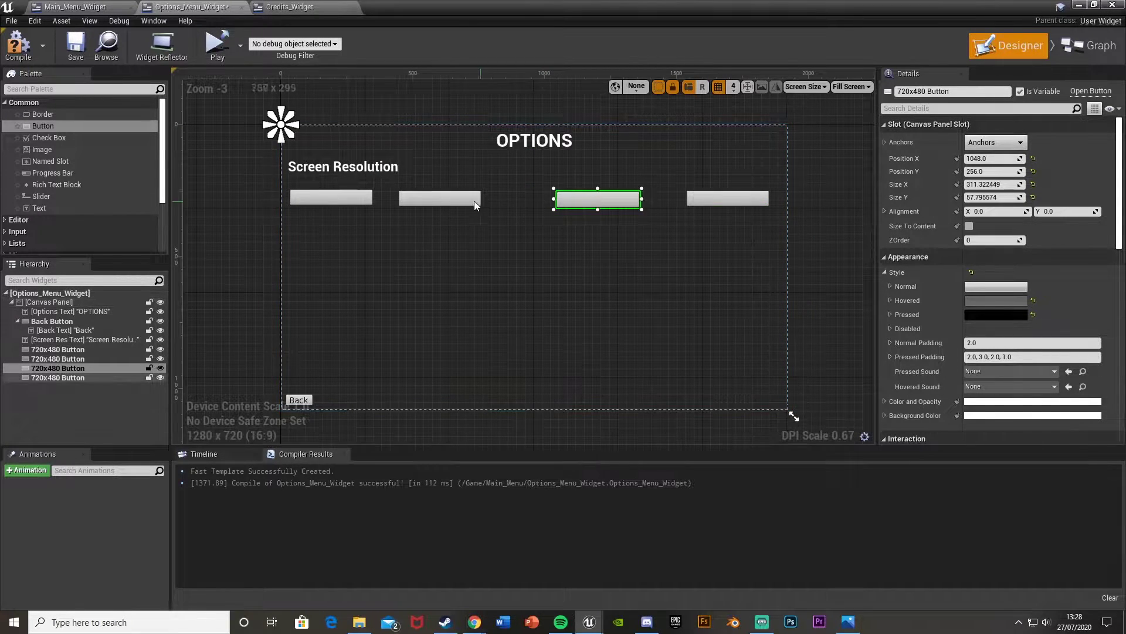
left_click_drag(474, 200, 494, 199)
Anchor the third button to top centre and the fourth to top right.
left_click(574, 200)
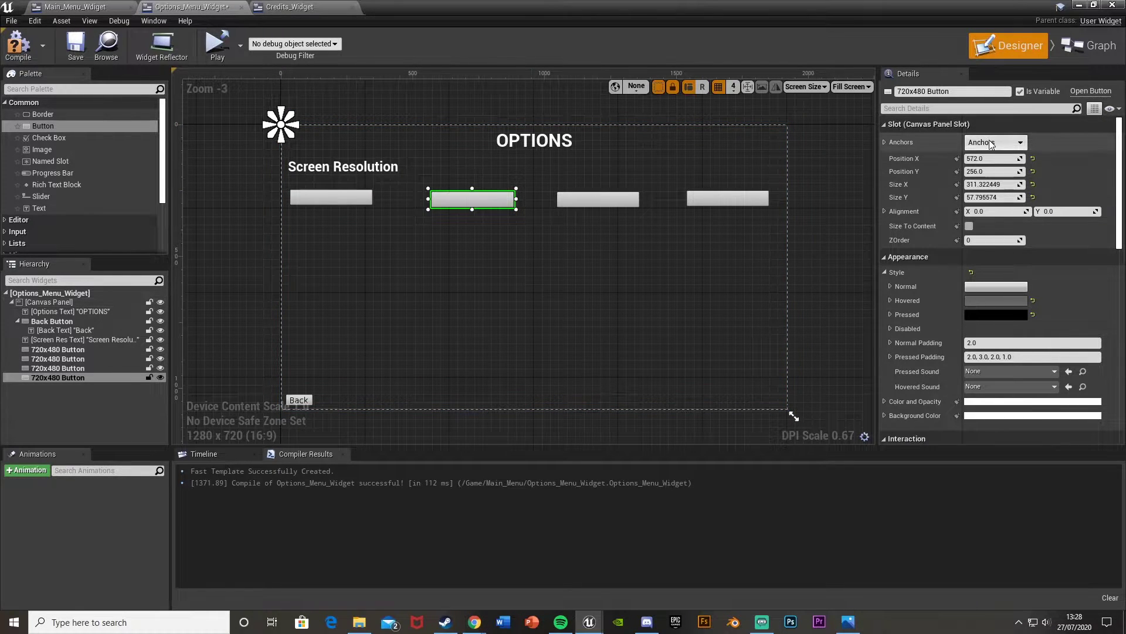
left_click(598, 198)
left_click(996, 142)
left_click(1009, 171)
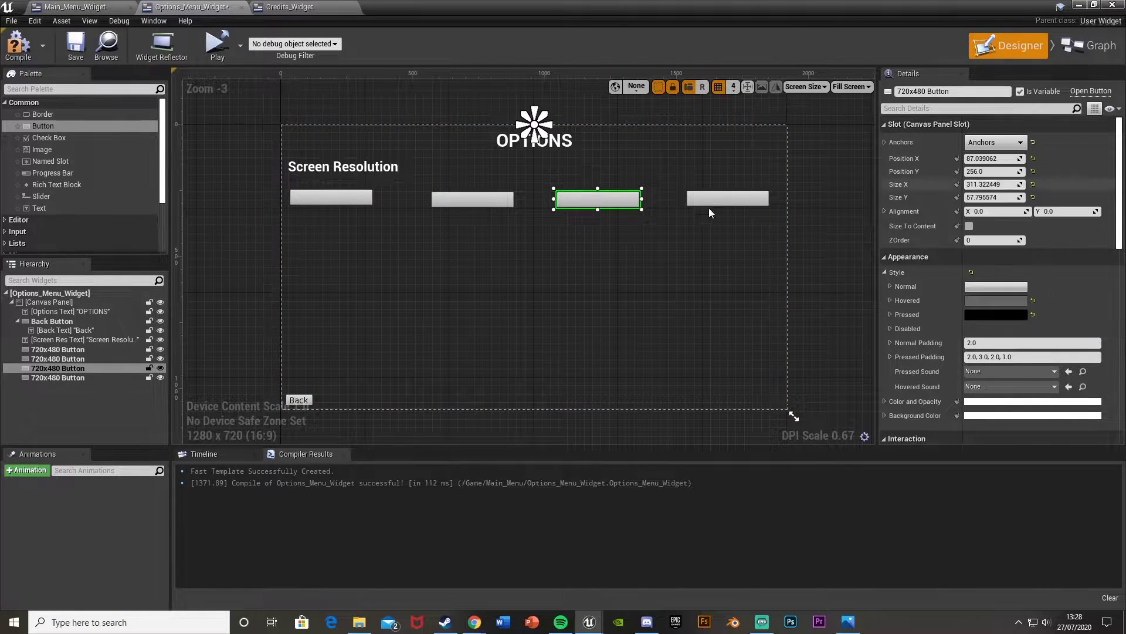
left_click(727, 198)
left_click(995, 142)
left_click(1063, 170)
left_click(362, 199)
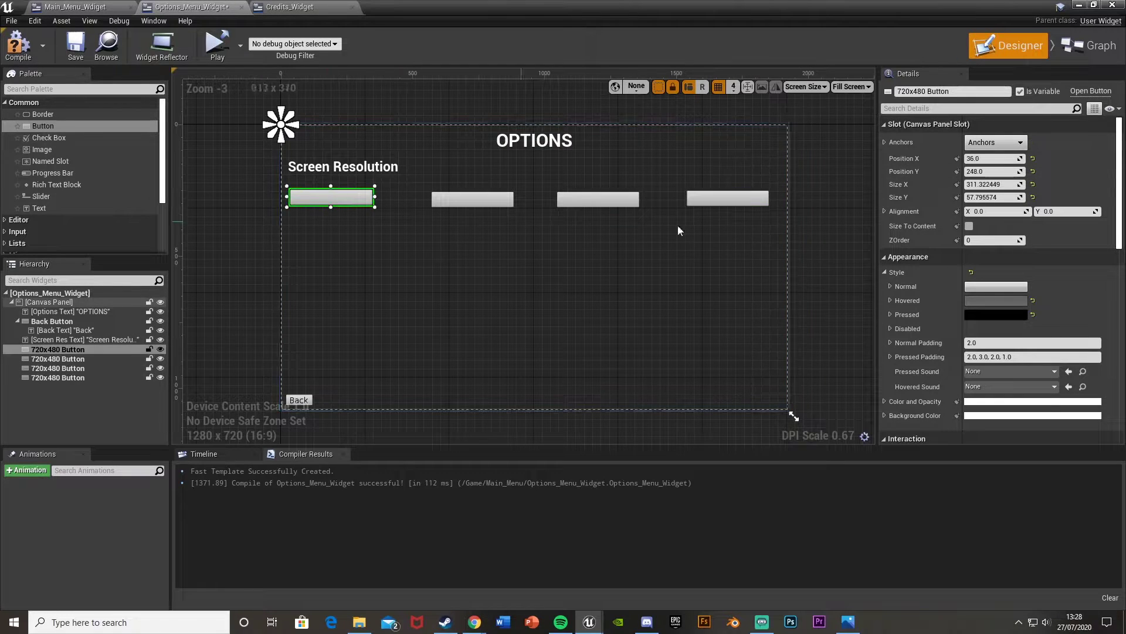
Rename the second button to 1280x720 Button and the third to 1920x1080 Button.
left_click(484, 201)
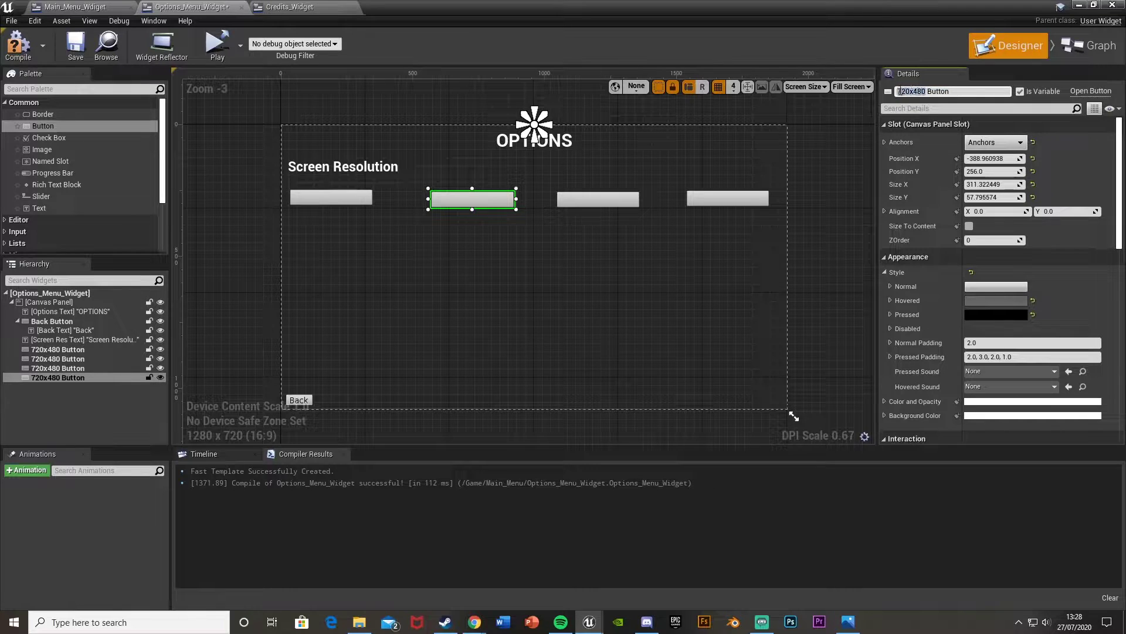
type("1280x")
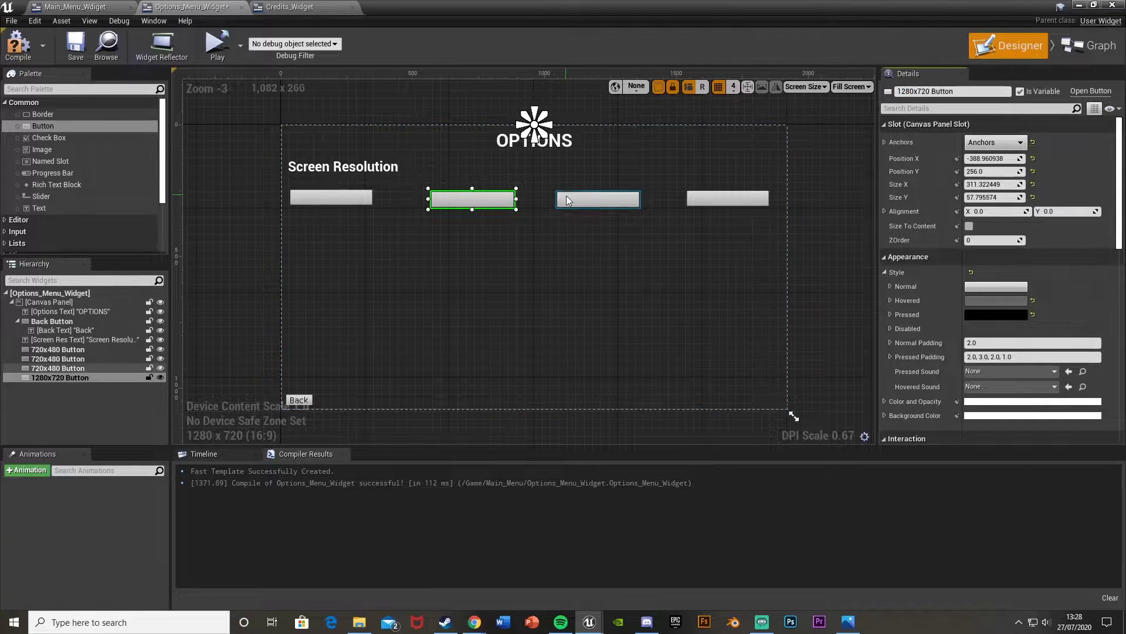
left_click(598, 200)
left_click_drag(927, 92, 884, 98)
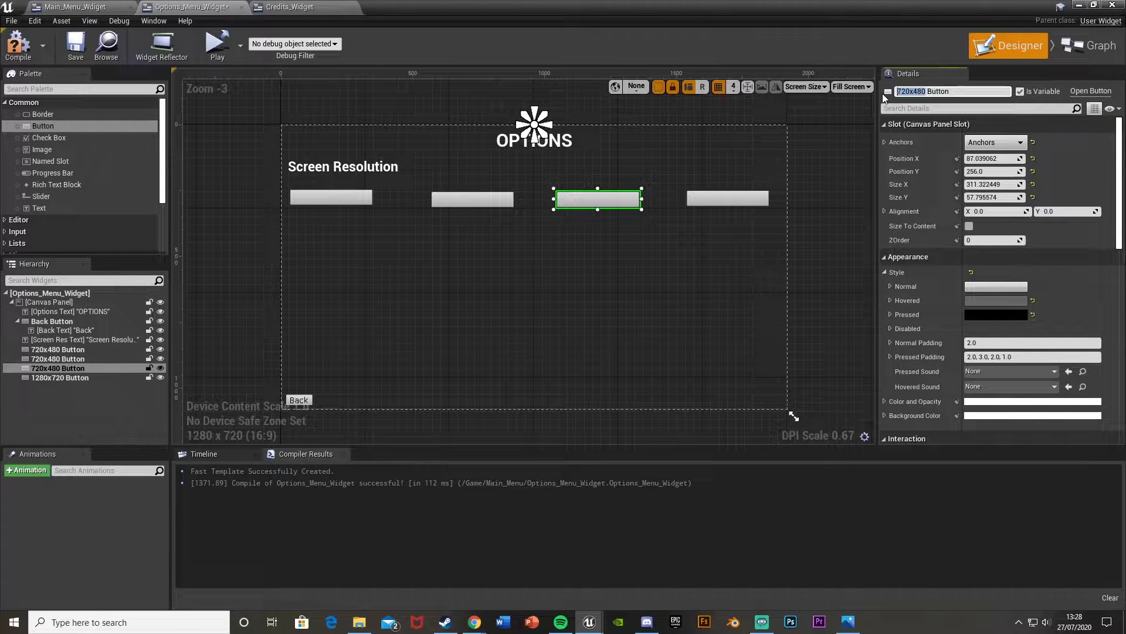
type("1920x1080")
key("Return")
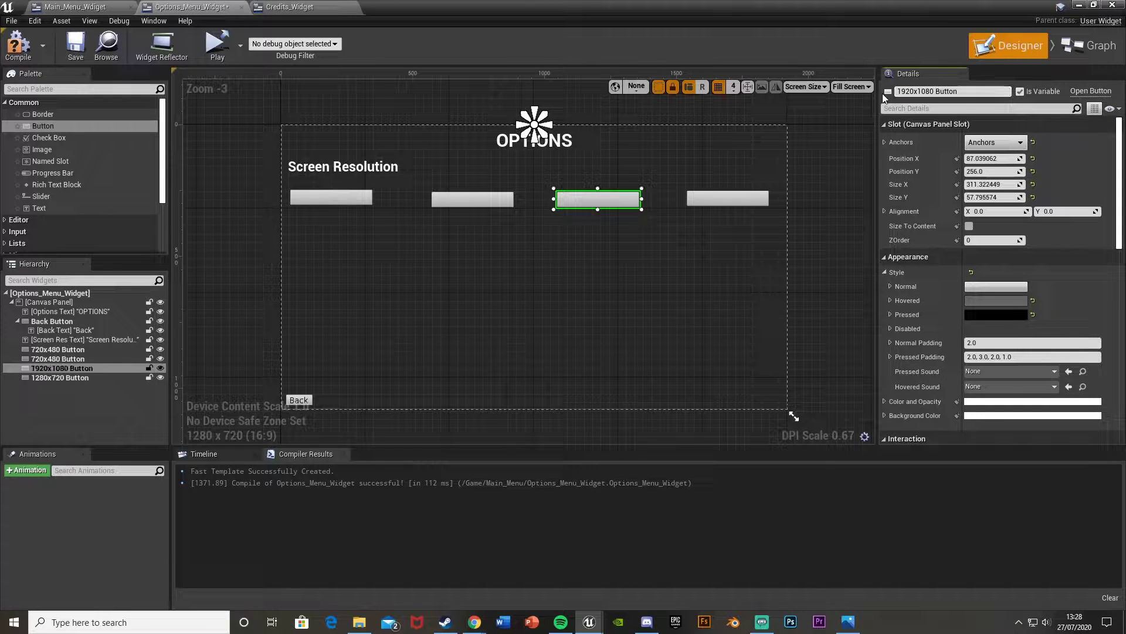
Rename the fourth button to 2560x1440 Button.
left_click(693, 197)
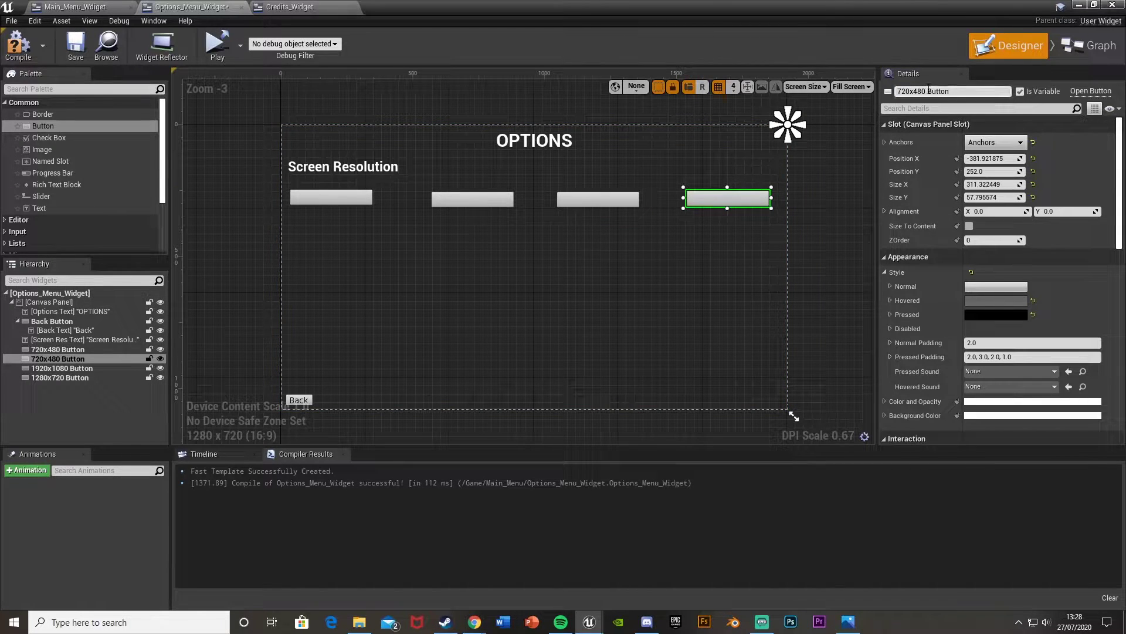
double_click(913, 91)
type("2560")
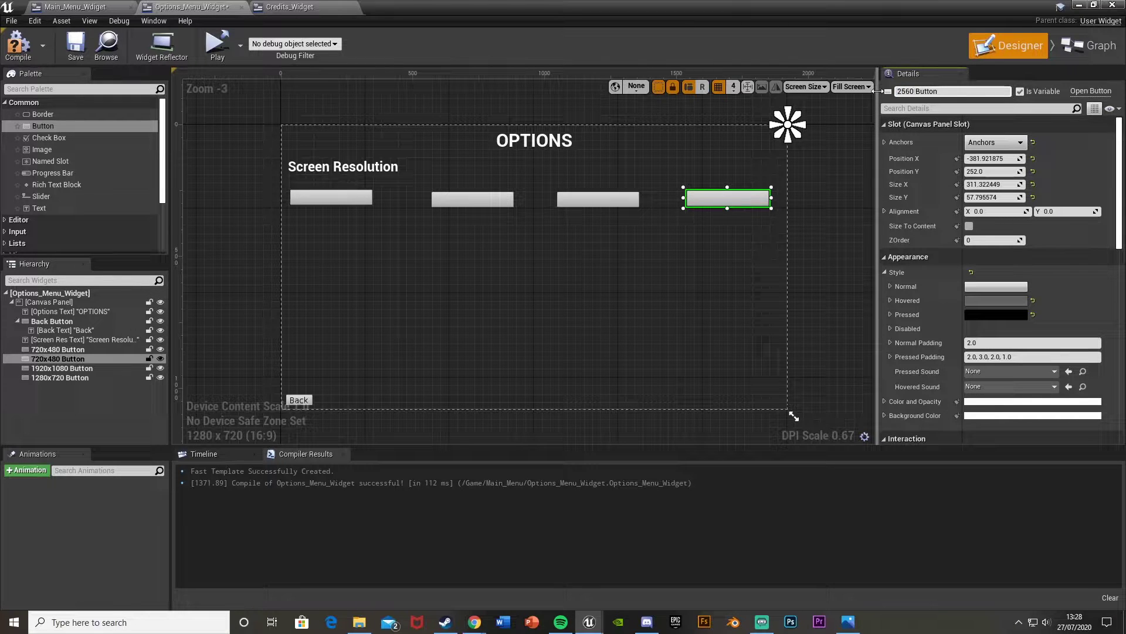
type("x1440")
key("Return")
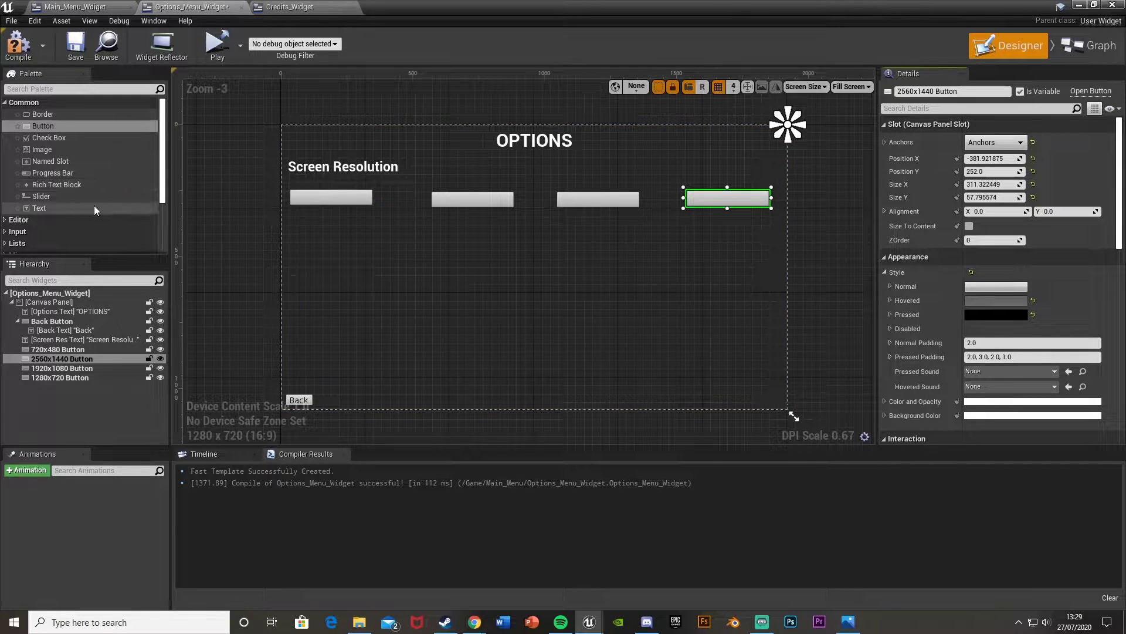
Add a dark text label named 720x480 Text reading 720x480 inside the first button.
left_click_drag(93, 208, 331, 197)
left_click(939, 92)
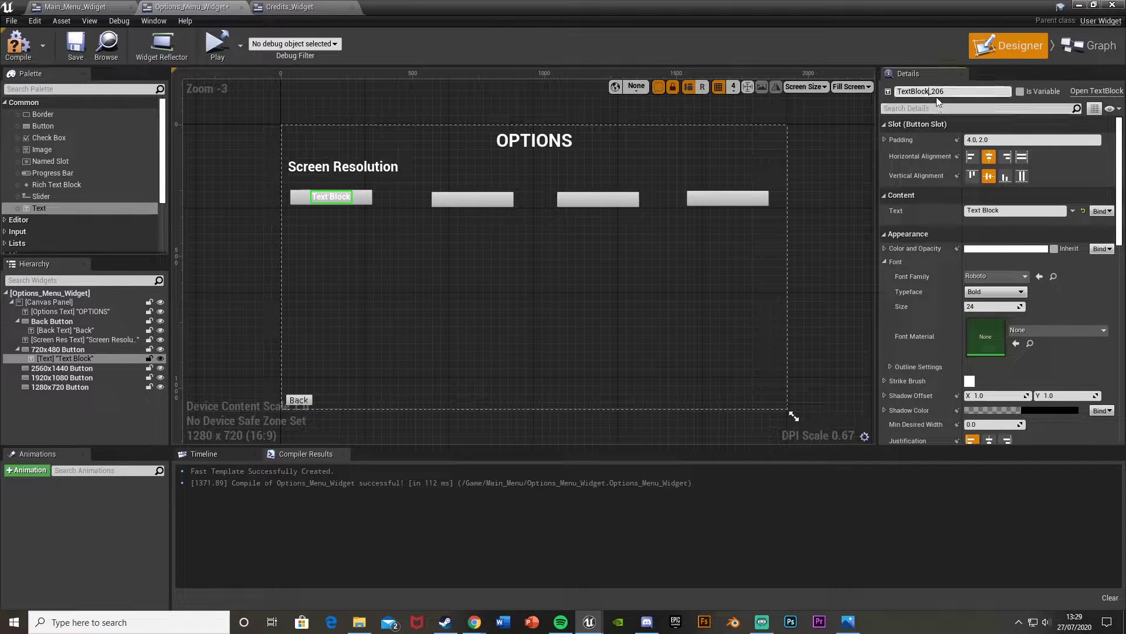
type("720x480 Text")
left_click(986, 210)
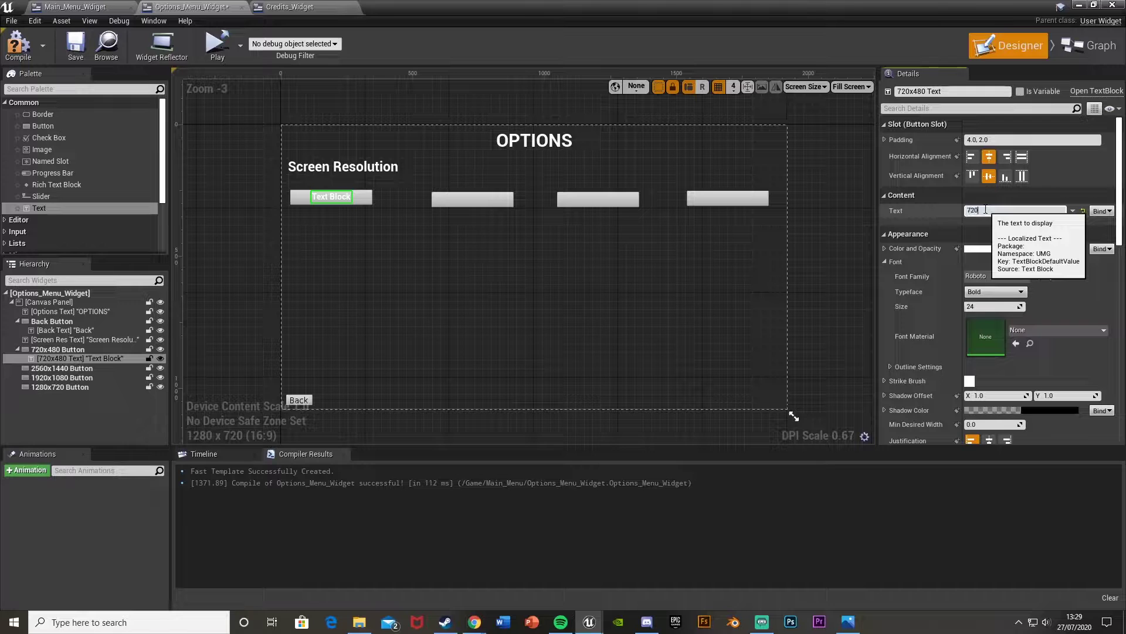
type("720x480")
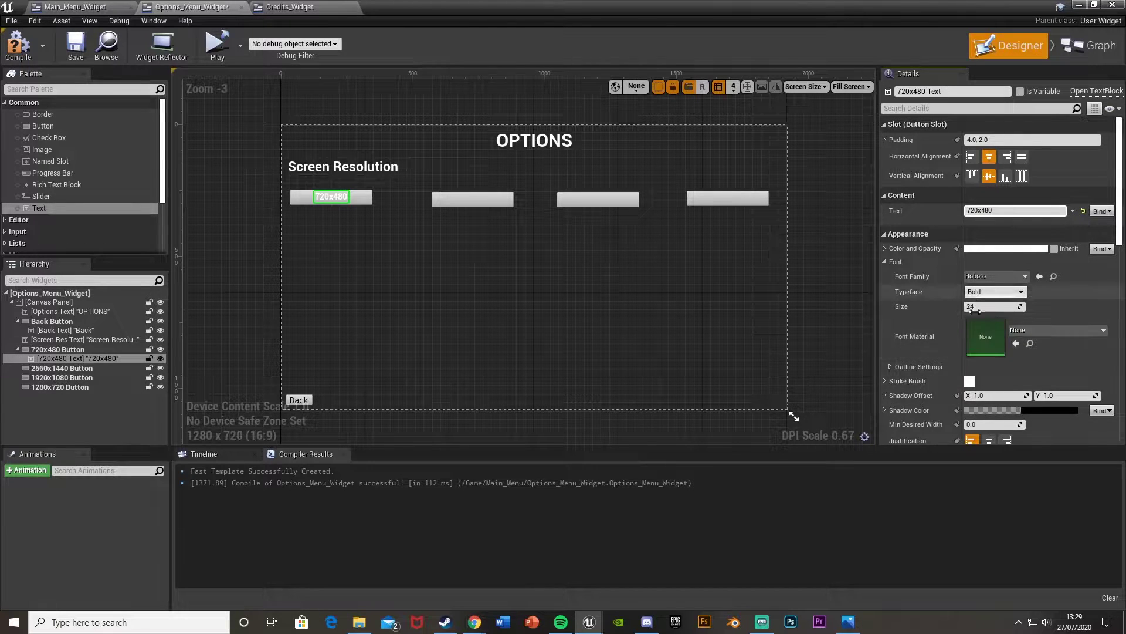
left_click(999, 249)
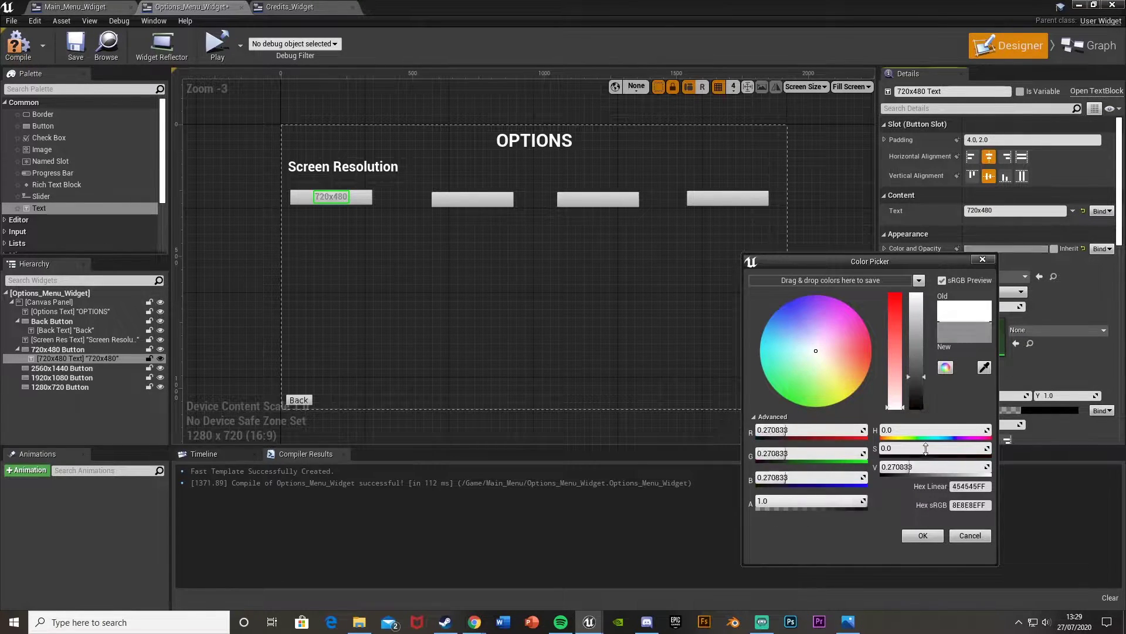
left_click(923, 535)
Paste the label into the other buttons and edit them to 1280x720, 1920x1080 and 2560x1440.
left_click(97, 368)
key("ctrl+v")
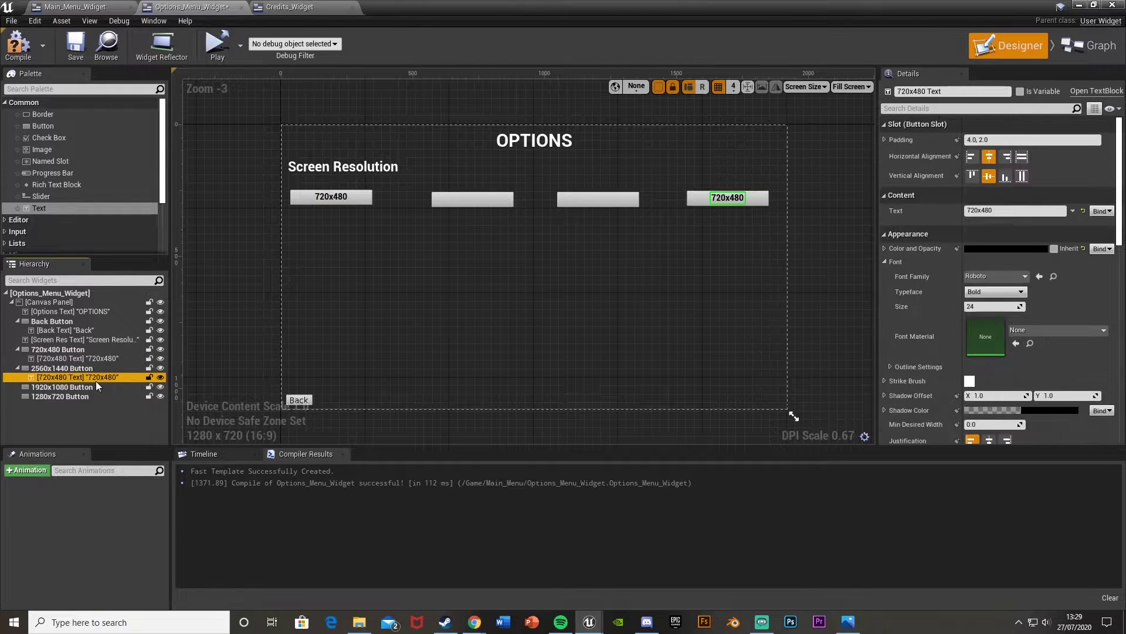
left_click(96, 385)
key("ctrl+v")
left_click(96, 405)
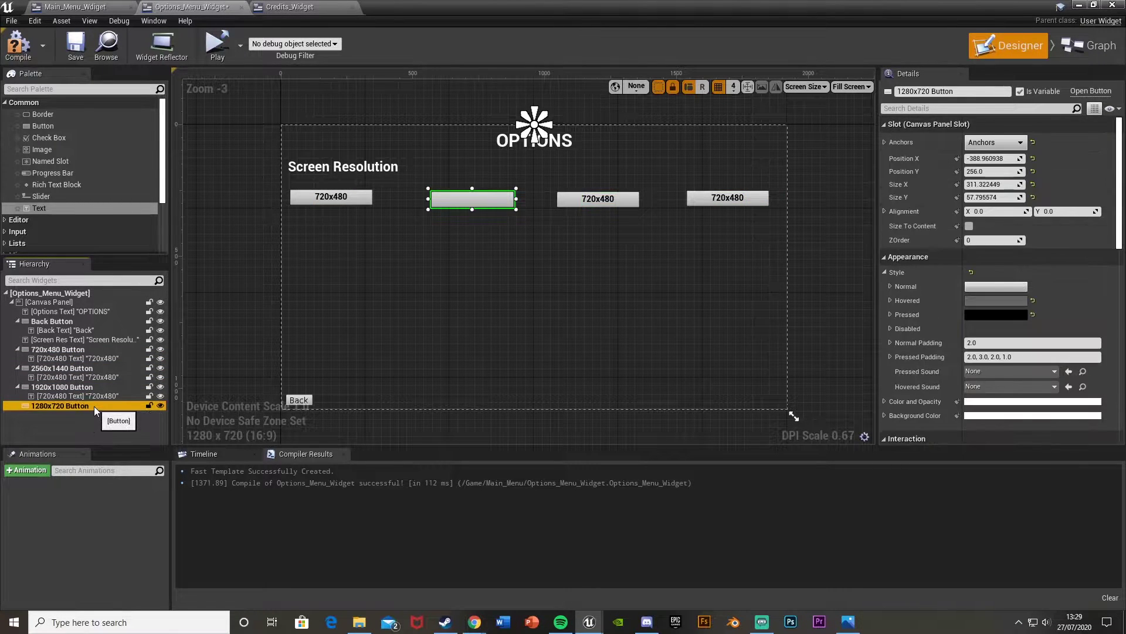
key("ctrl+v")
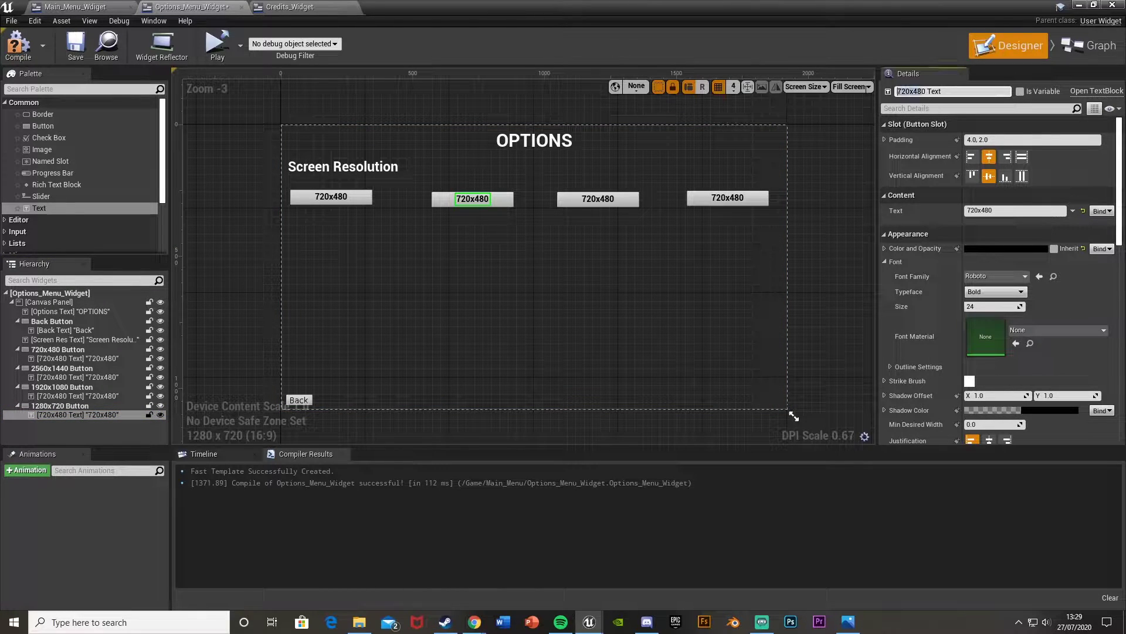
type("1280x")
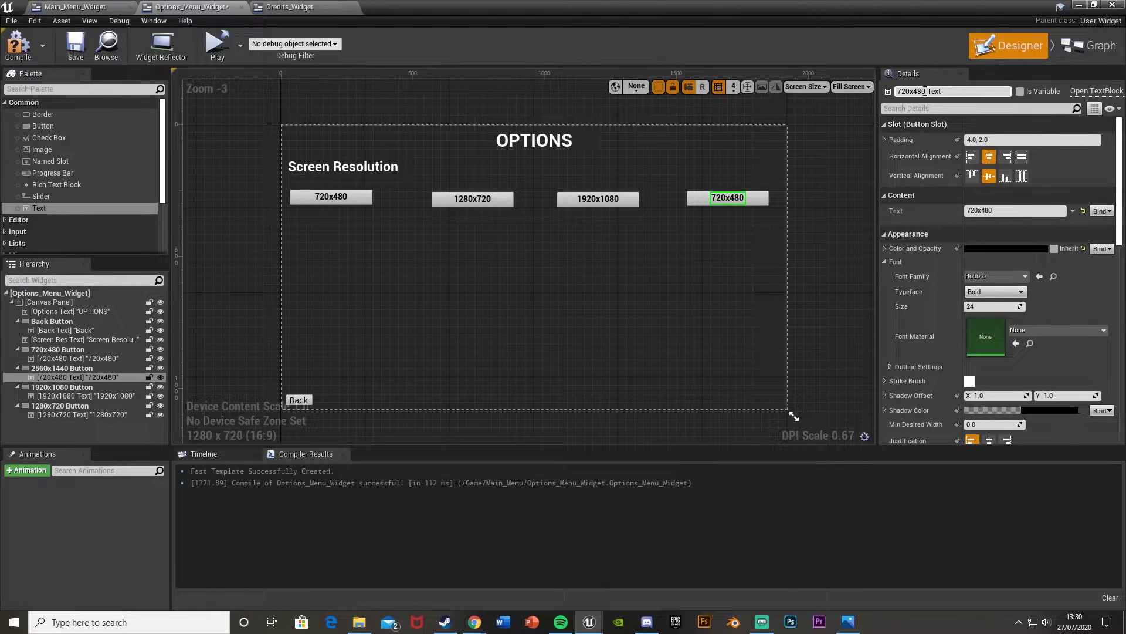
type("2")
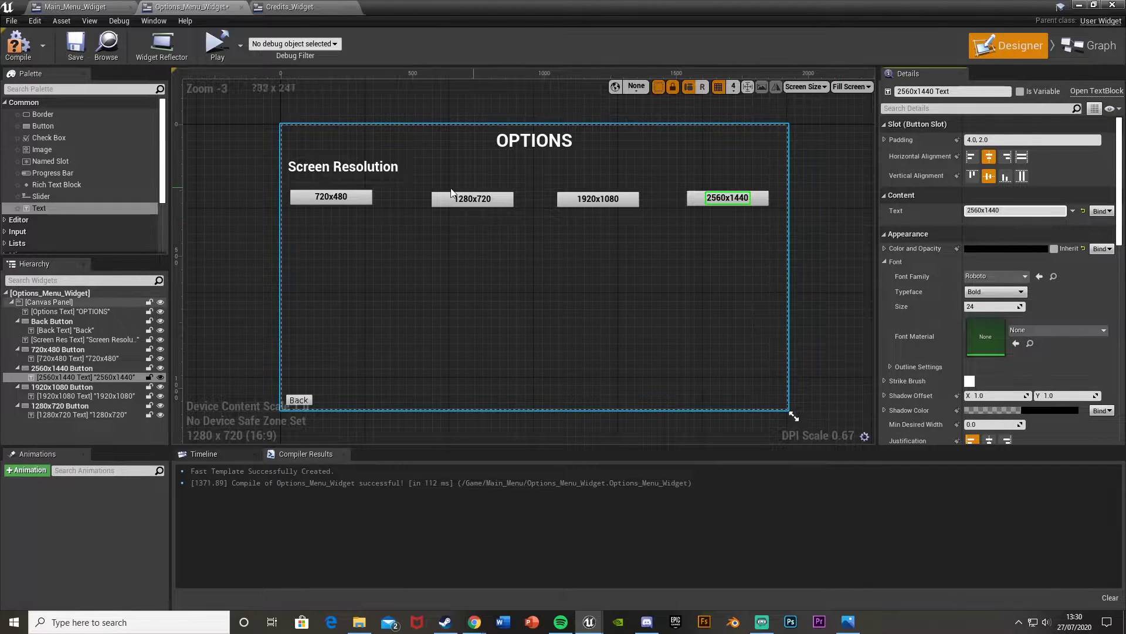
Add an On Clicked event for the 720x480 button.
left_click(361, 197)
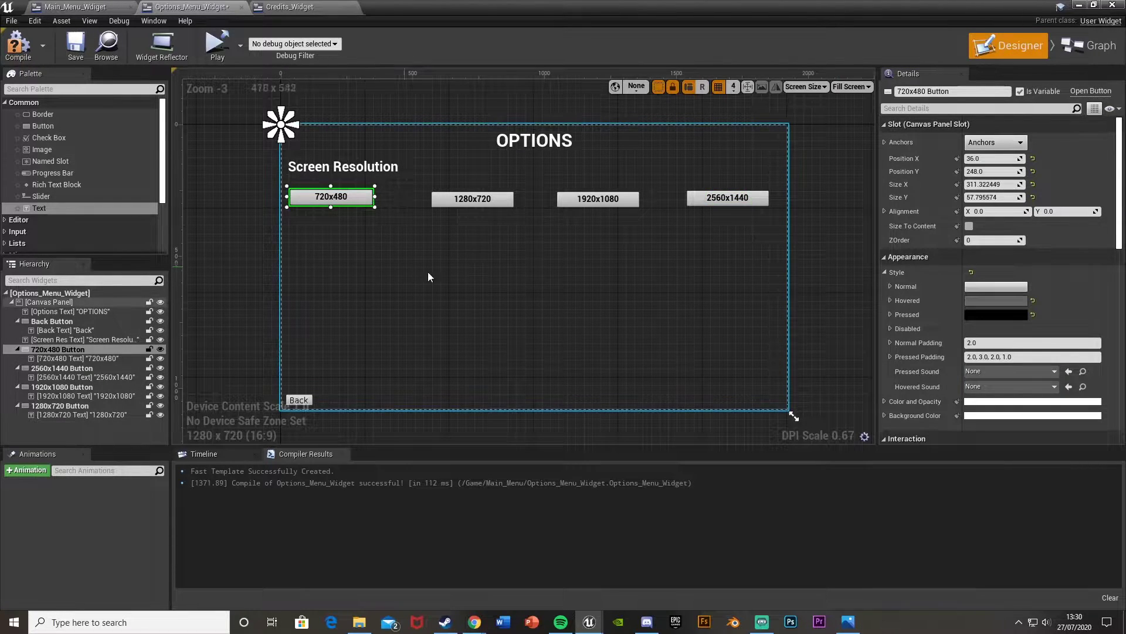
scroll(991, 358, "down", 10)
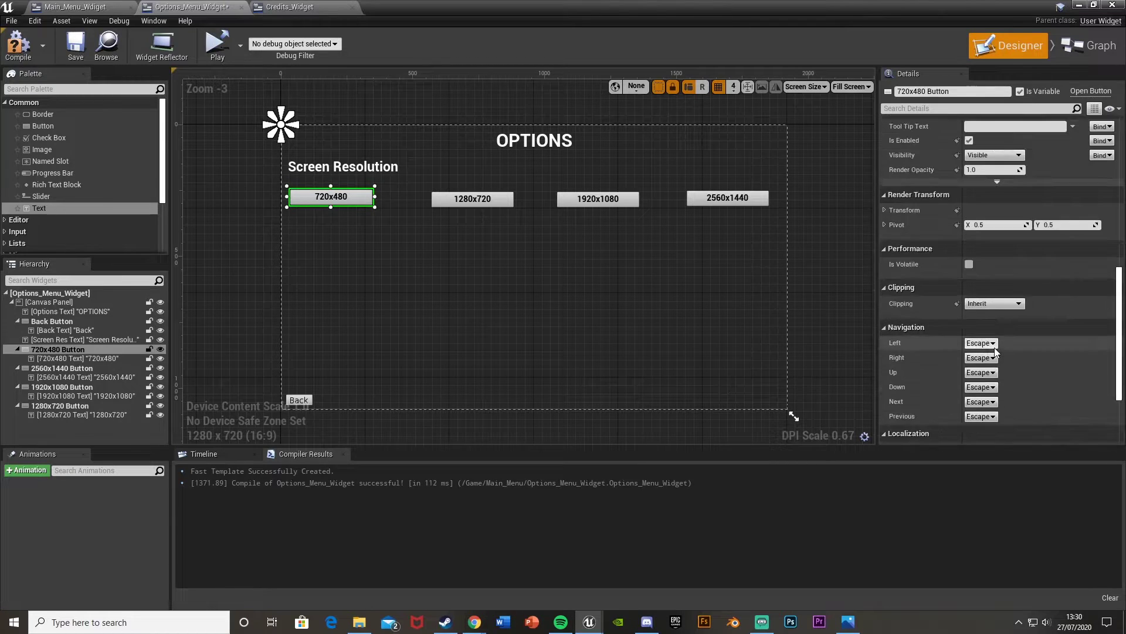
left_click(1019, 373)
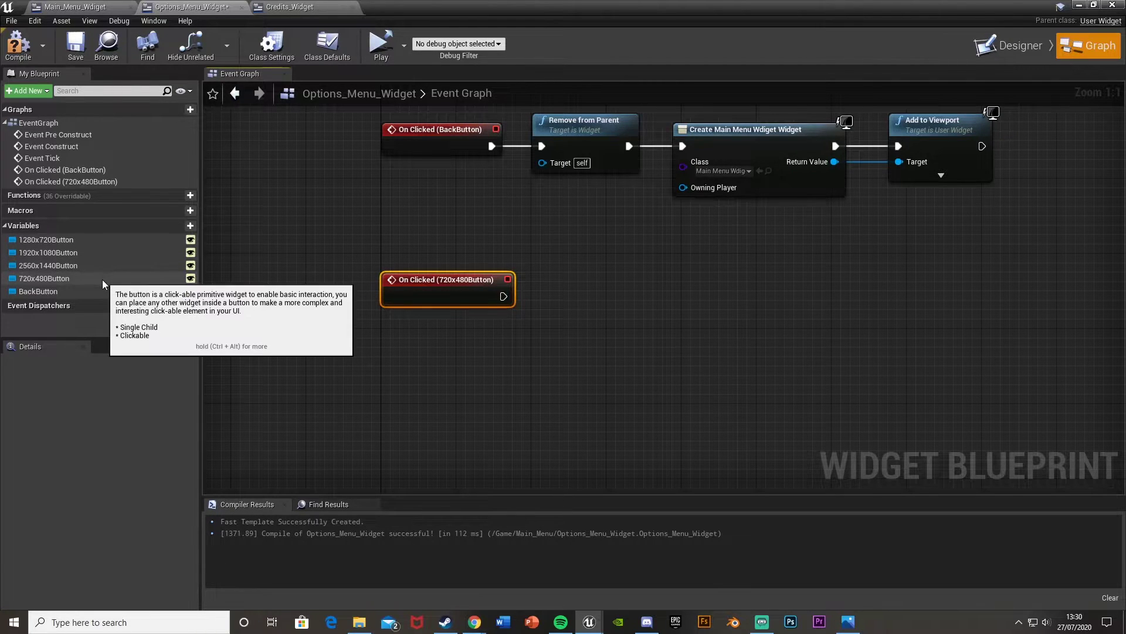
Add On Clicked events for the 1280x720, 1920x1080 and 2560x1440 button variables.
left_click(107, 241)
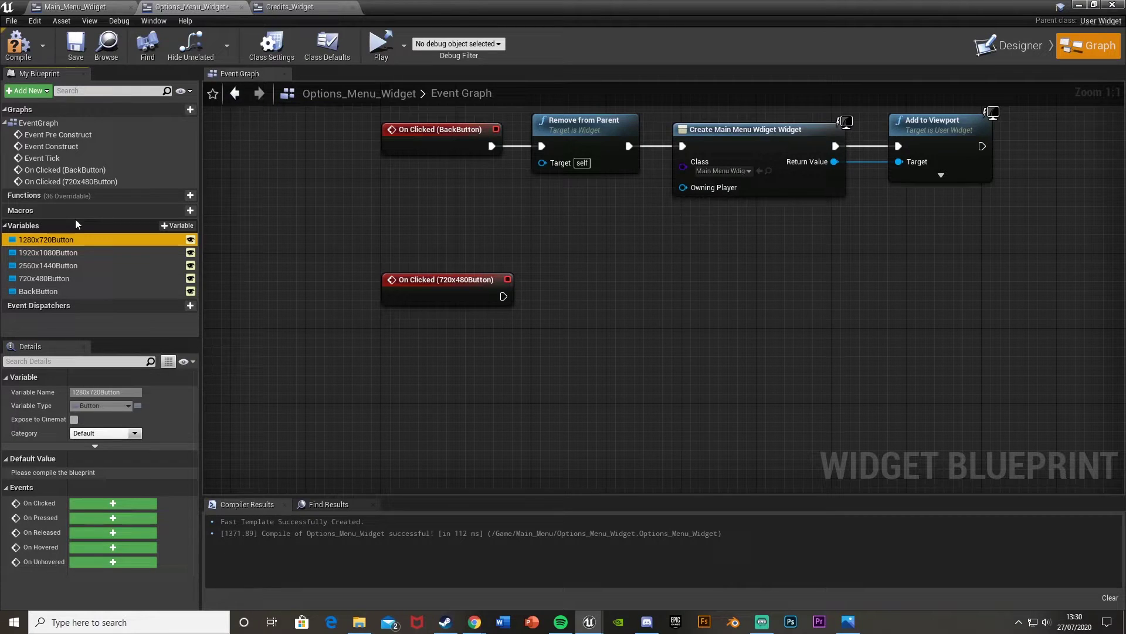
left_click(138, 503)
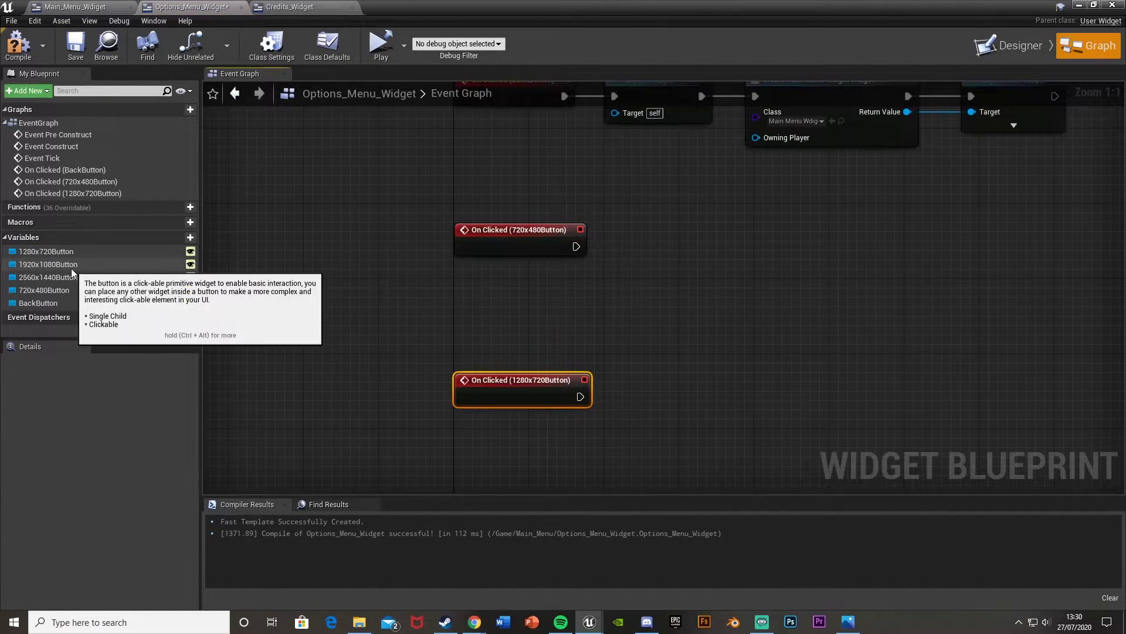
left_click(71, 268)
left_click(112, 502)
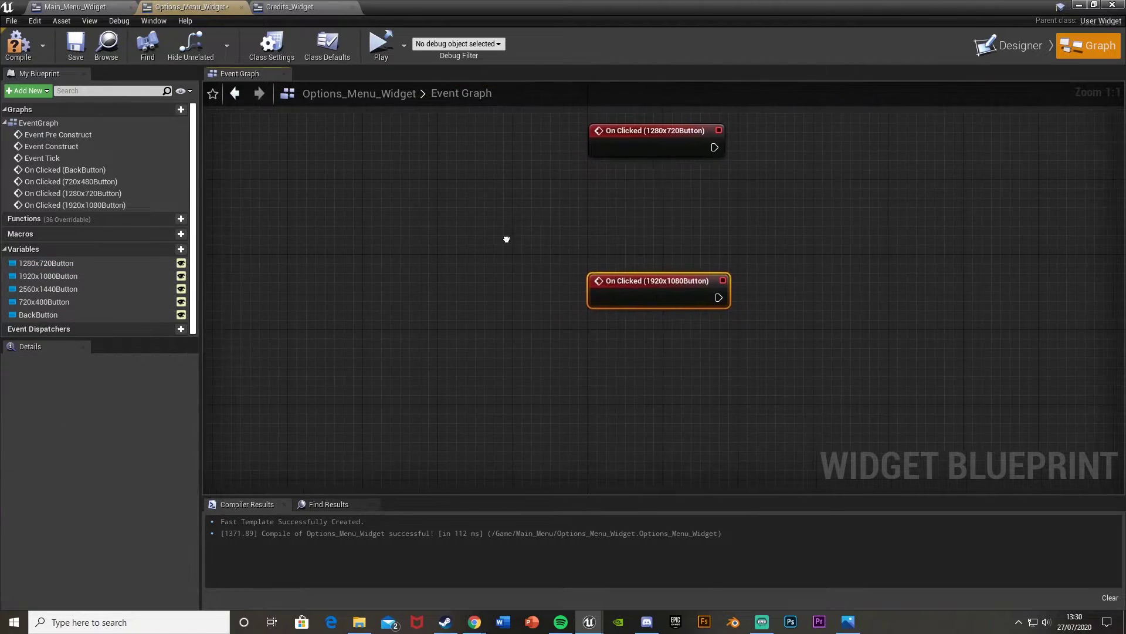
left_click(73, 290)
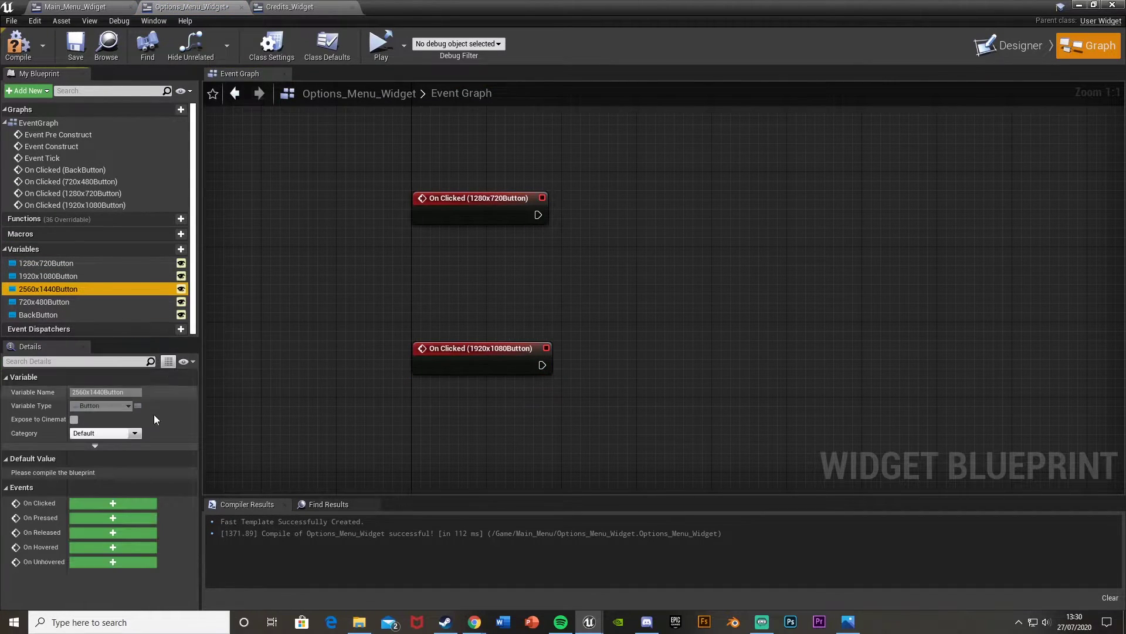
left_click(112, 503)
Stack the three new event nodes in a column beneath the 720x480 event.
scroll(547, 250, "down", 4)
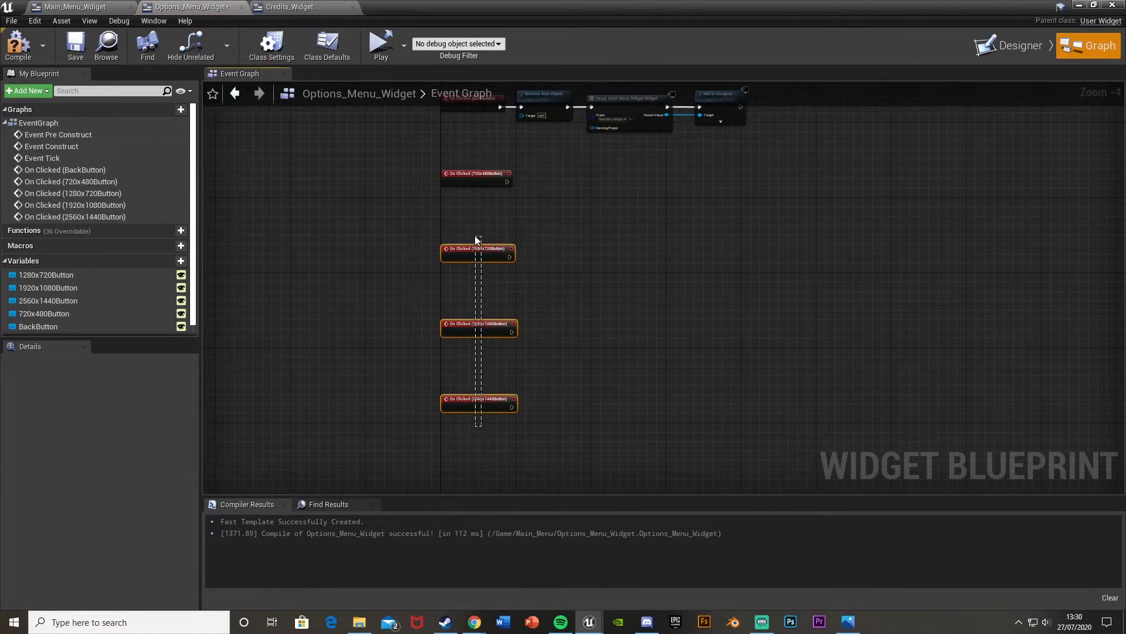
left_click_drag(481, 247, 480, 227)
left_click(493, 391)
left_click_drag(493, 290, 486, 261)
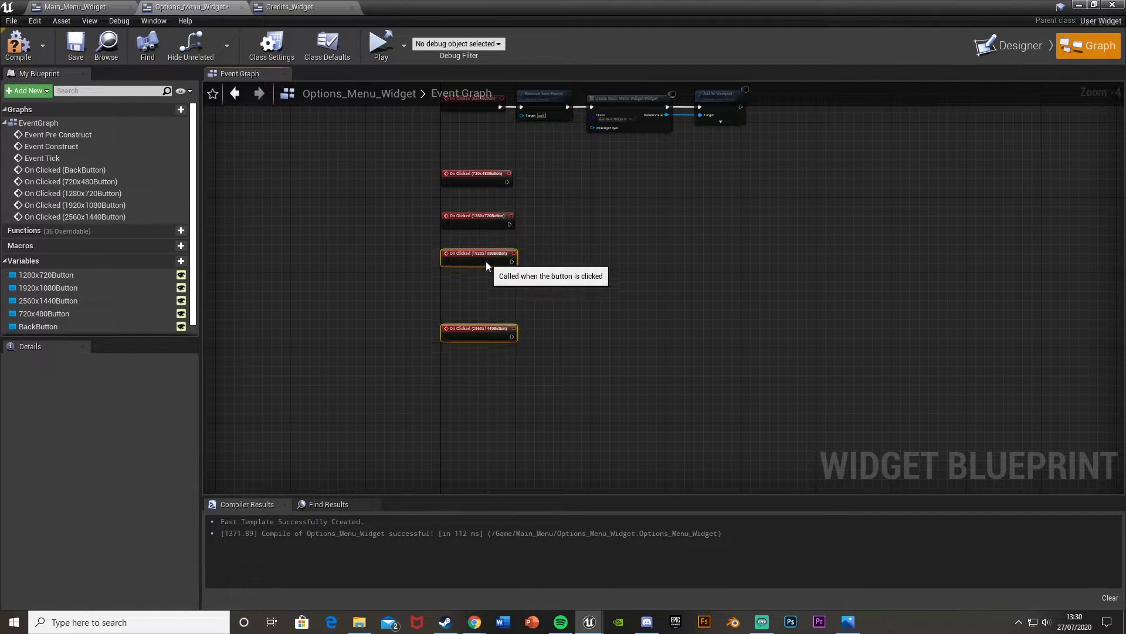
left_click(485, 381)
scroll(479, 334, "up", 5)
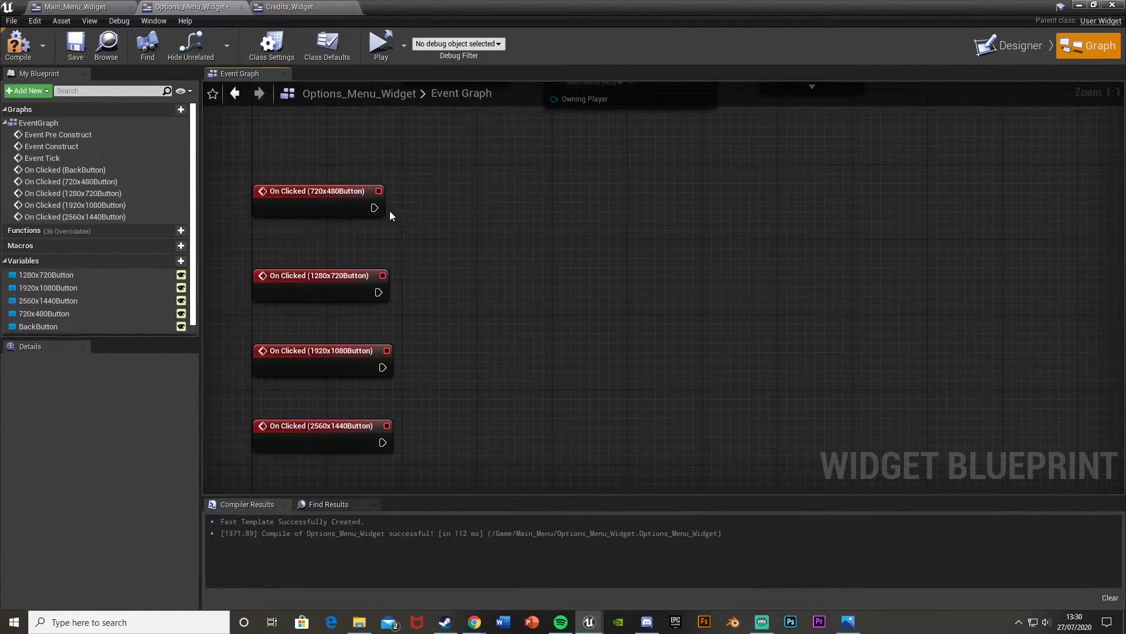
left_click_drag(379, 206, 472, 209)
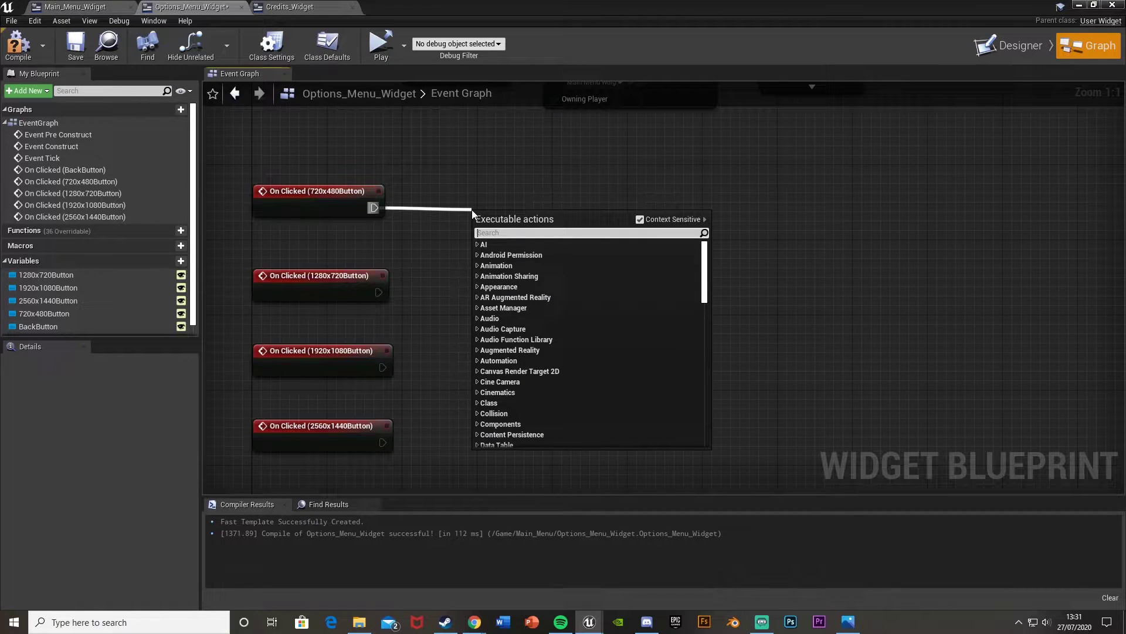
Wire an Execute Console Command node to the 720x480 event with command r.setres 720x480.
type("execute")
key("Return")
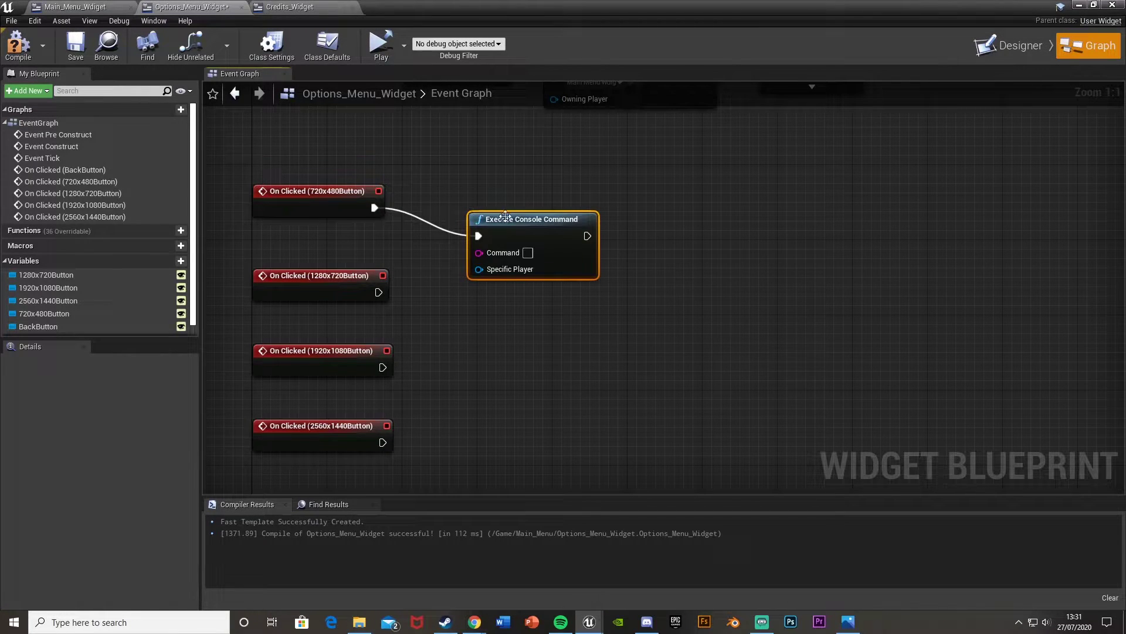
left_click_drag(499, 218, 470, 191)
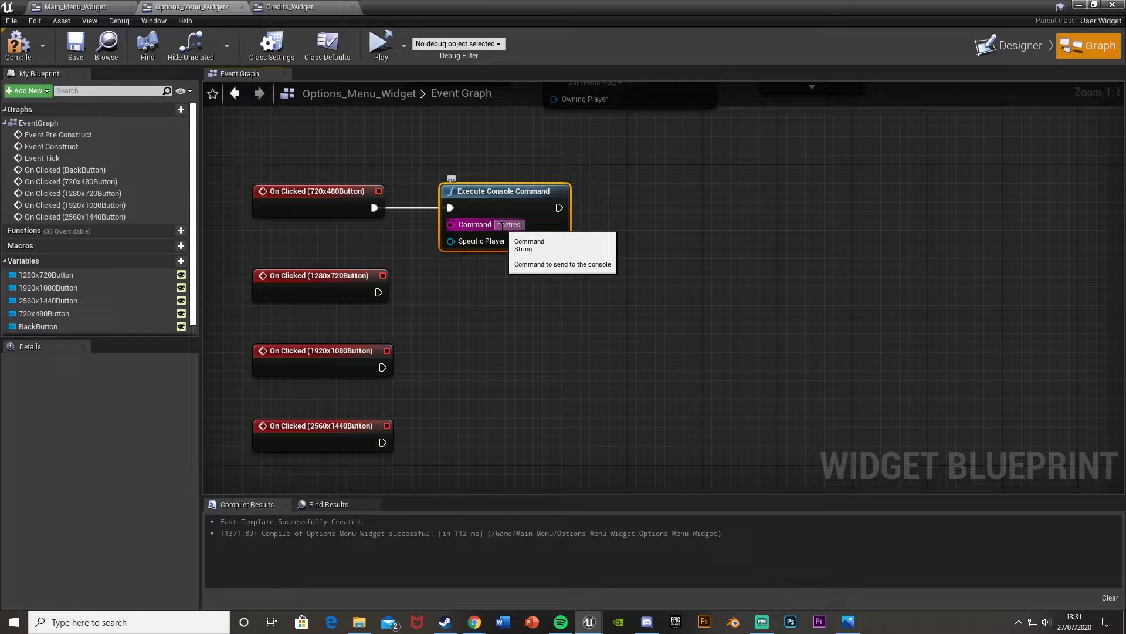
type("x480")
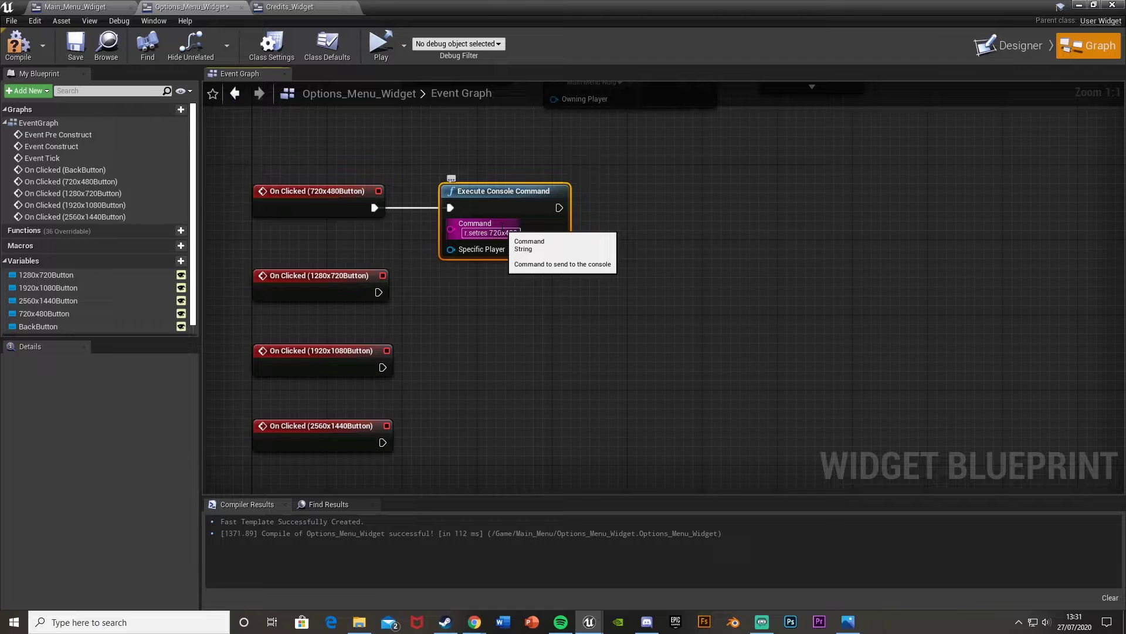
Paste two copies of the command node and wire one to the 1280x720 event.
key("ctrl+c")
key("ctrl+v")
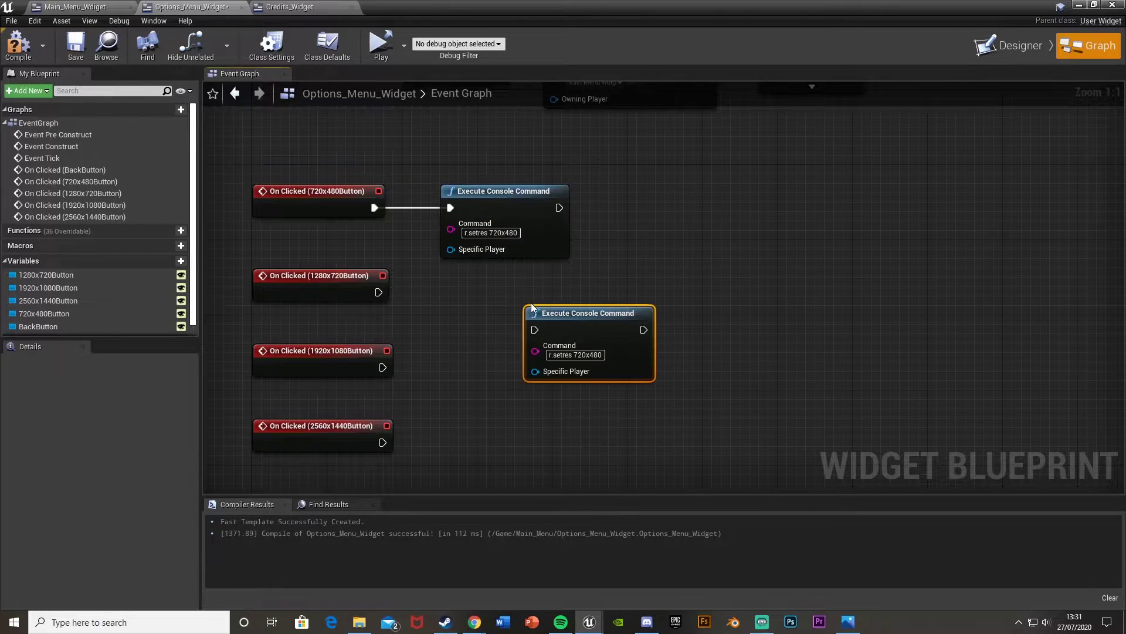
key("ctrl+v")
key("ctrl+v")
right_click_drag(613, 337, 616, 268)
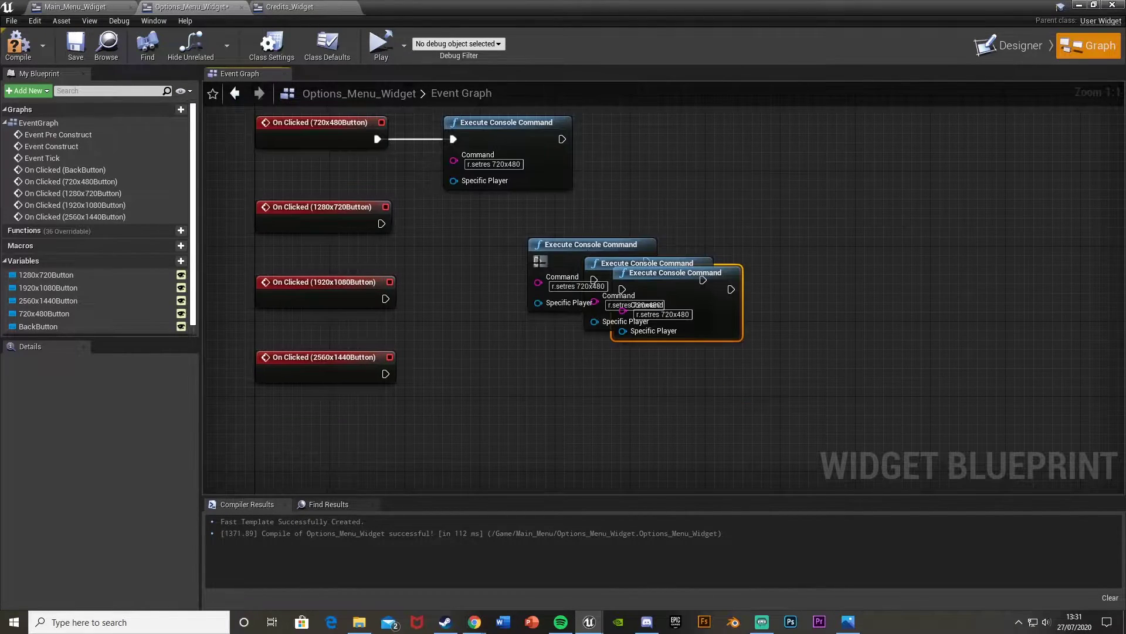
left_click_drag(381, 224, 477, 214)
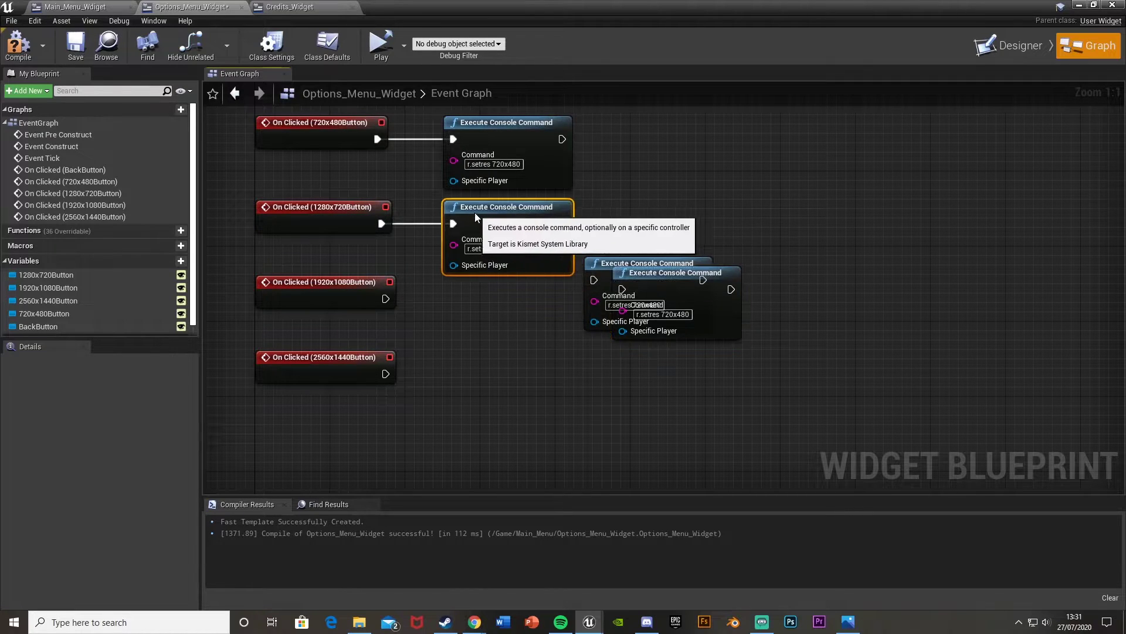
left_click_drag(594, 280, 463, 283)
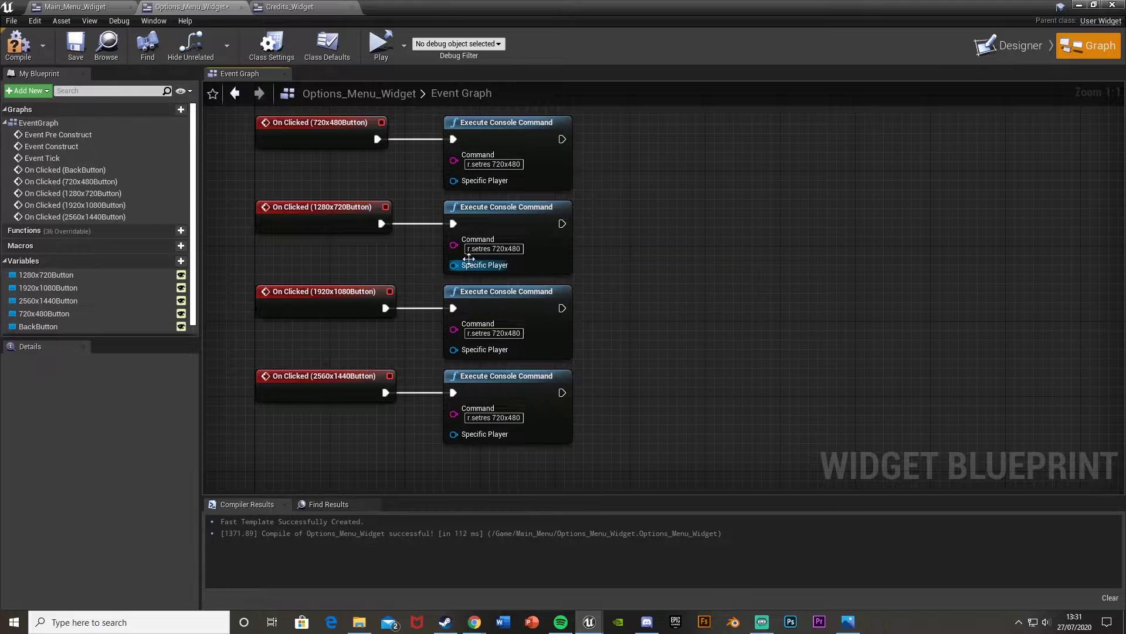
Change the copied commands to r.setres 1280x720, r.setres 1920x1080 and r.setres 2560x1440.
left_click_drag(493, 248, 562, 248)
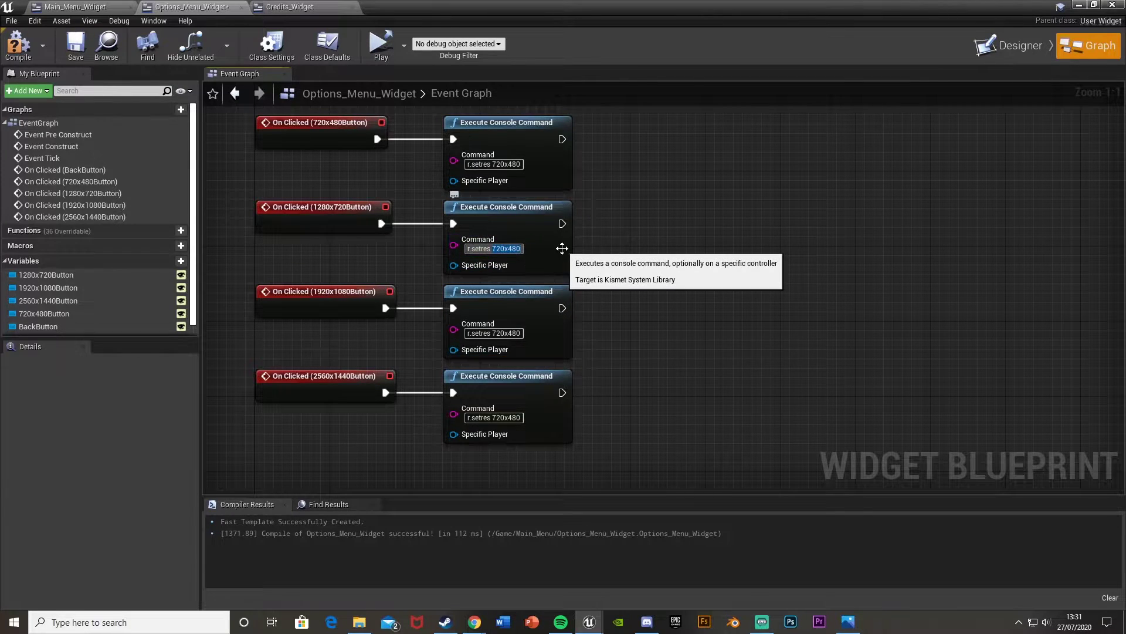
type("1280")
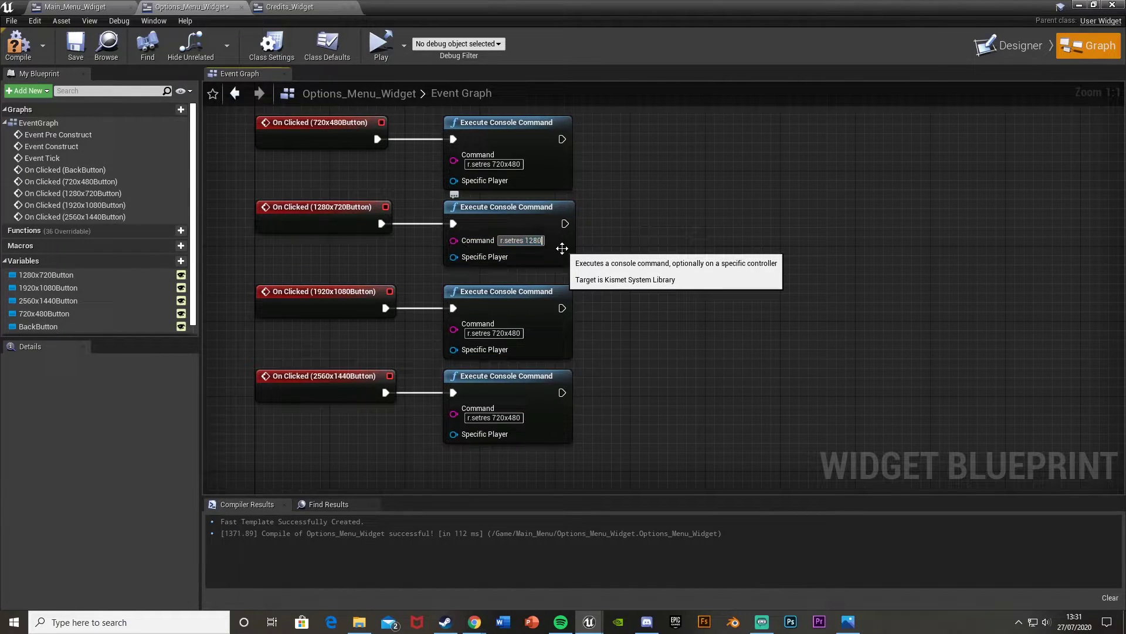
type("x720")
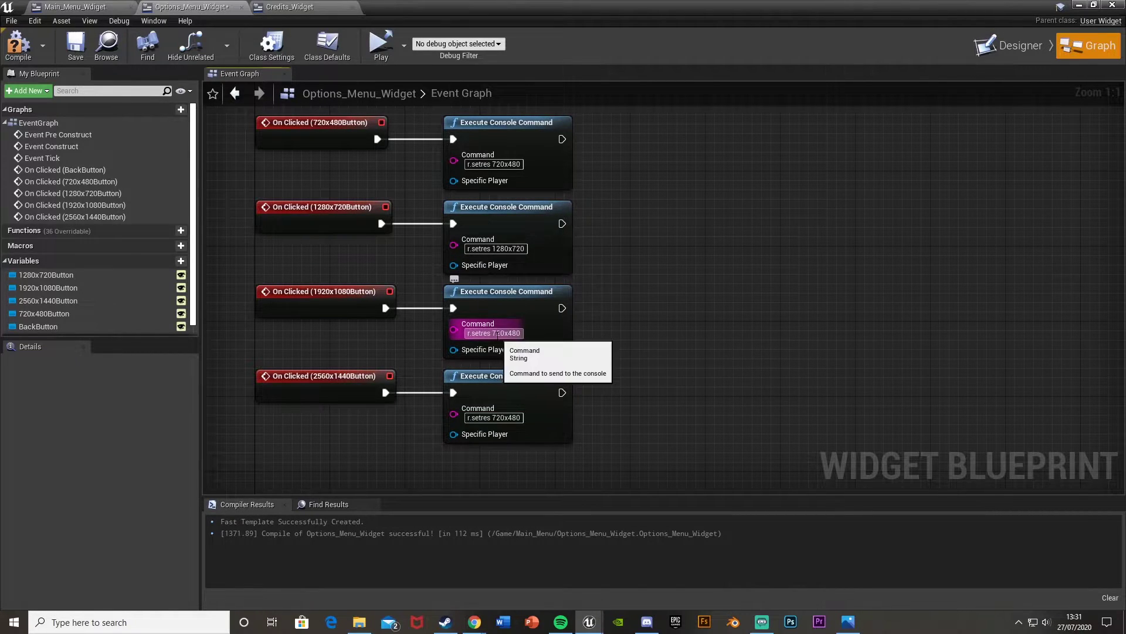
left_click_drag(493, 332, 554, 333)
type("1920x1")
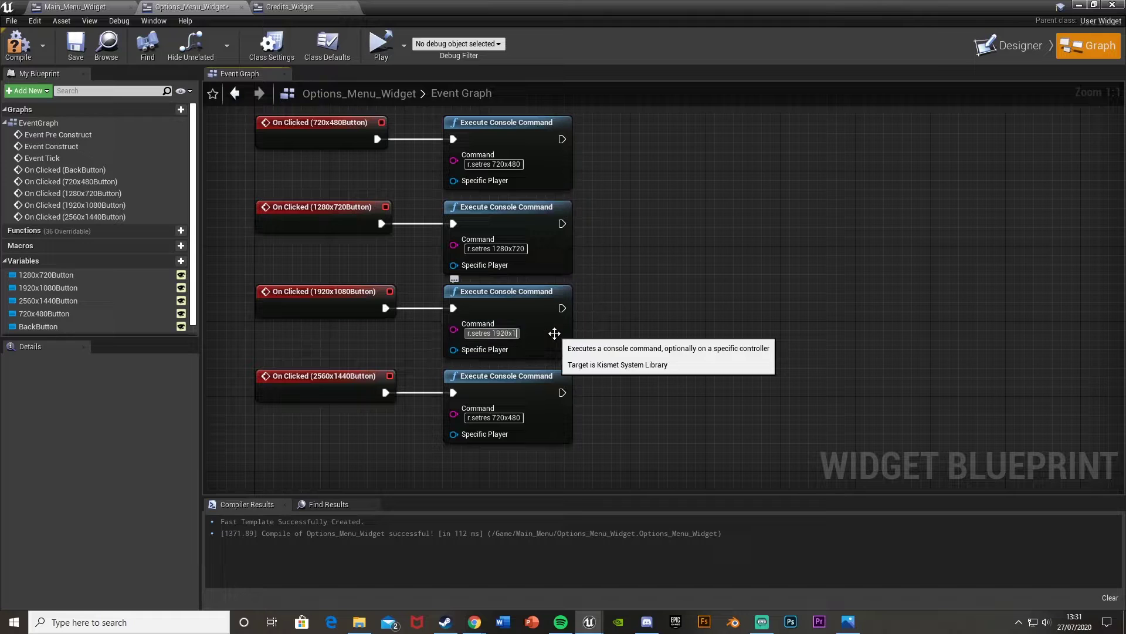
type("080")
left_click_drag(491, 418, 522, 418)
type("25")
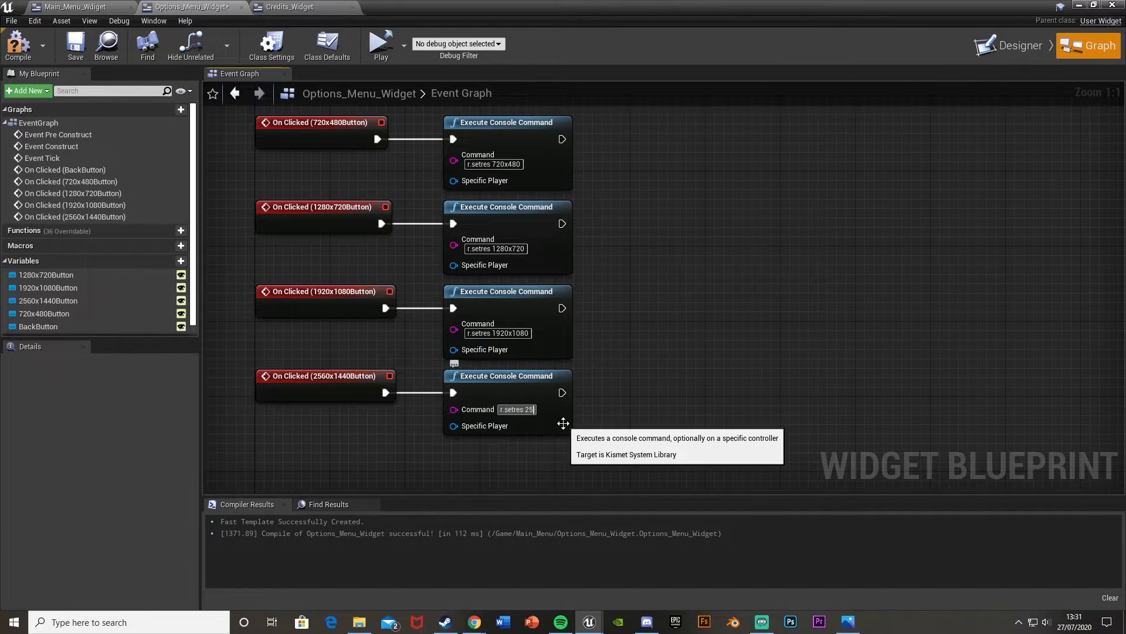
type("60x144")
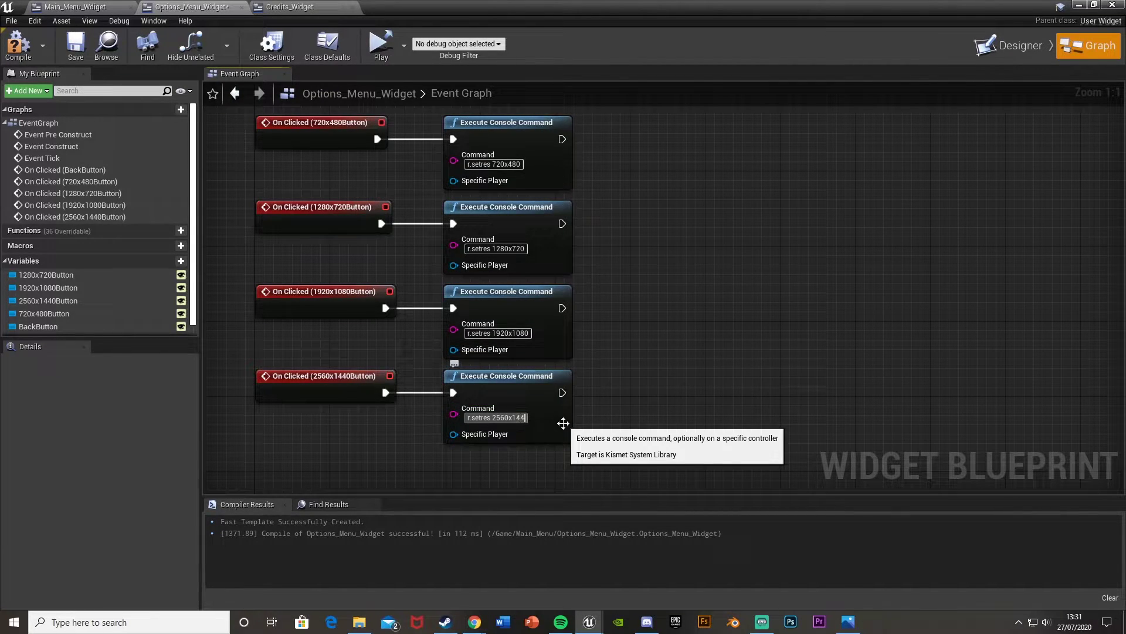
type("0")
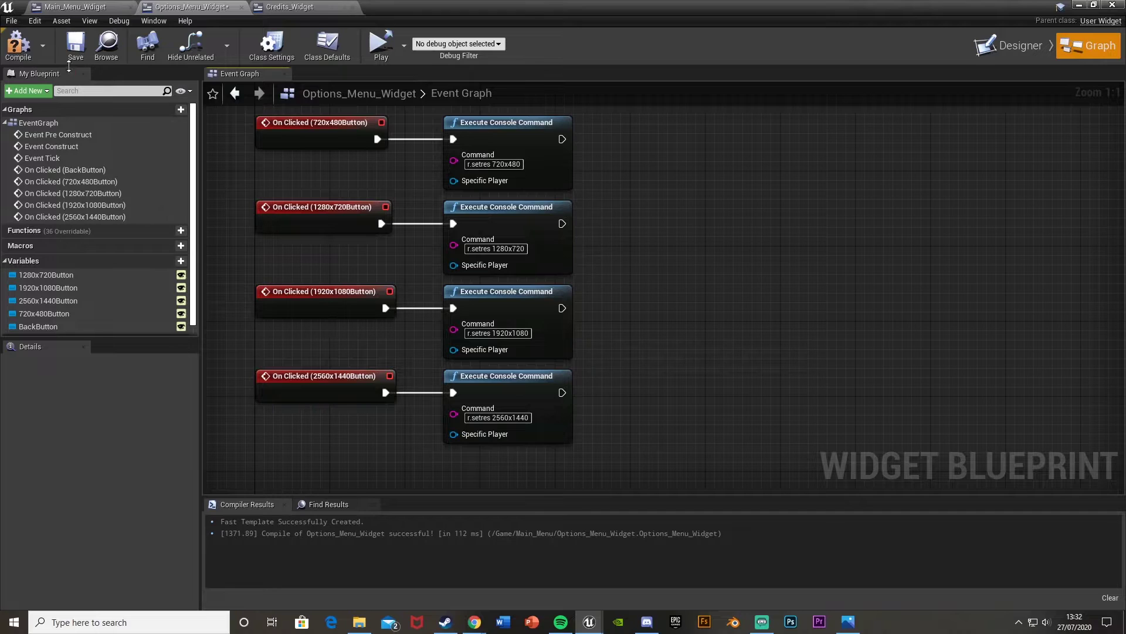
Compile and save the options widget, then try the Options button in a Standalone Game.
left_click(18, 47)
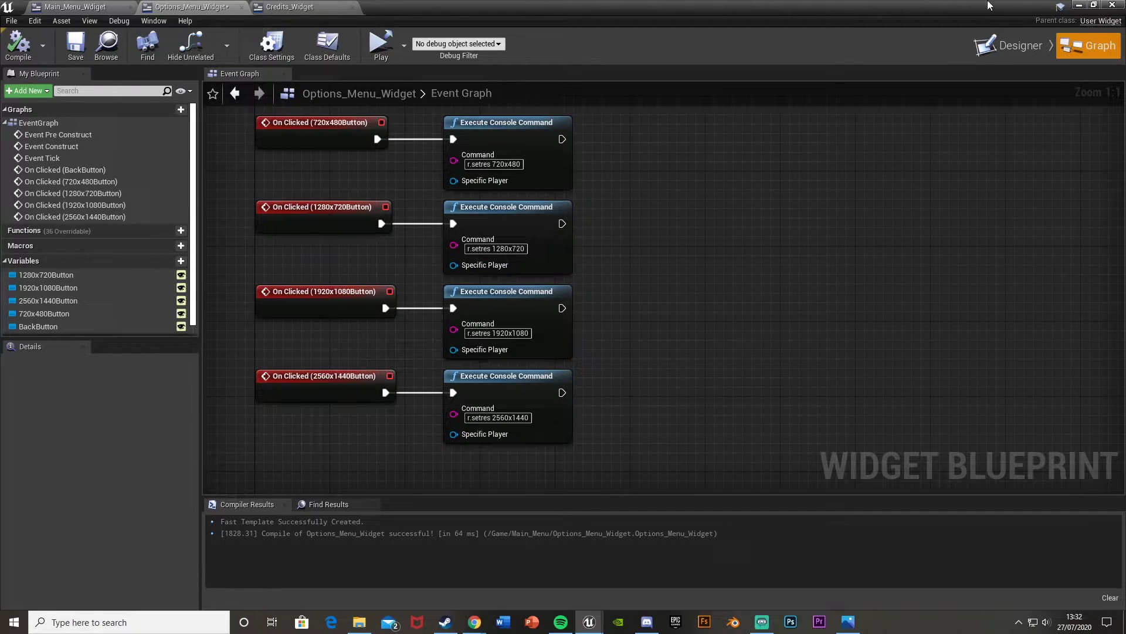
left_click(1083, 5)
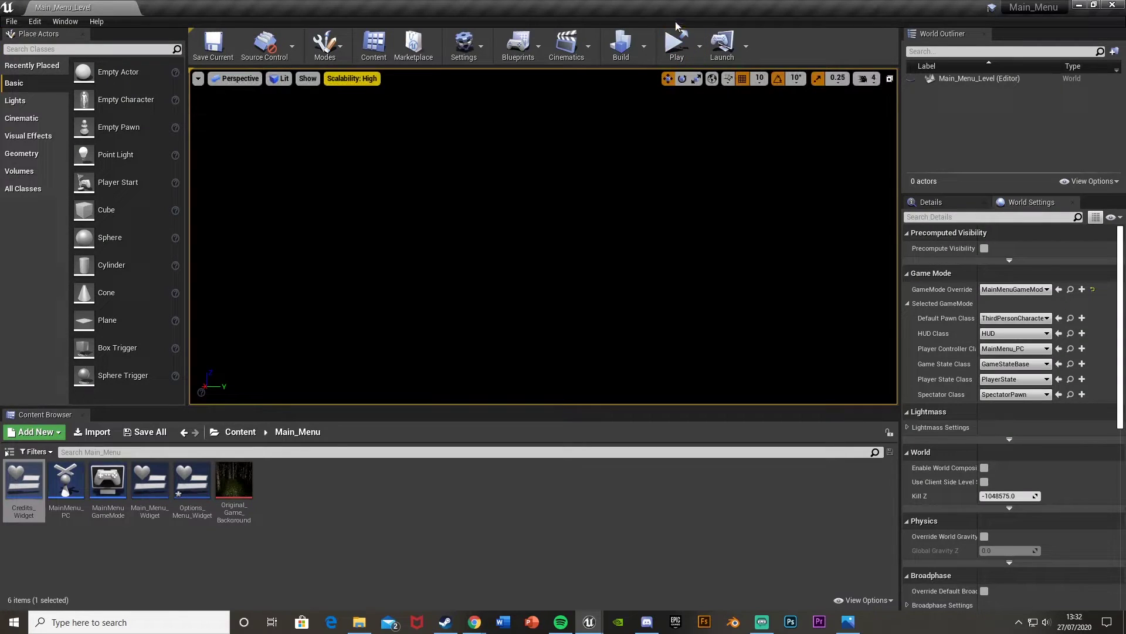
left_click(700, 52)
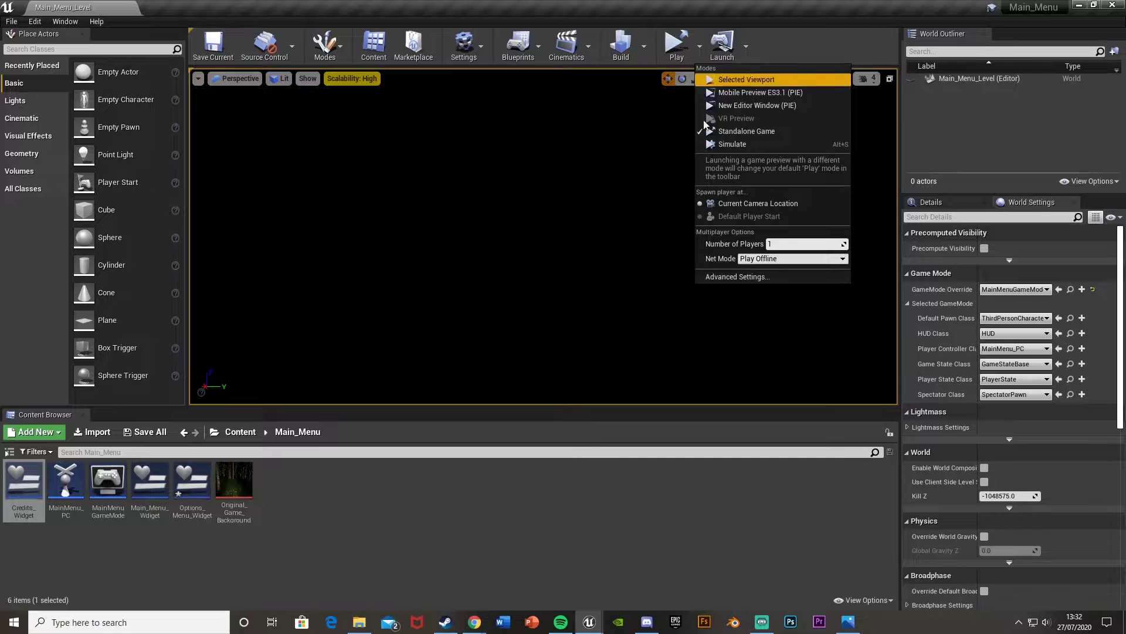
left_click(775, 131)
key("Return")
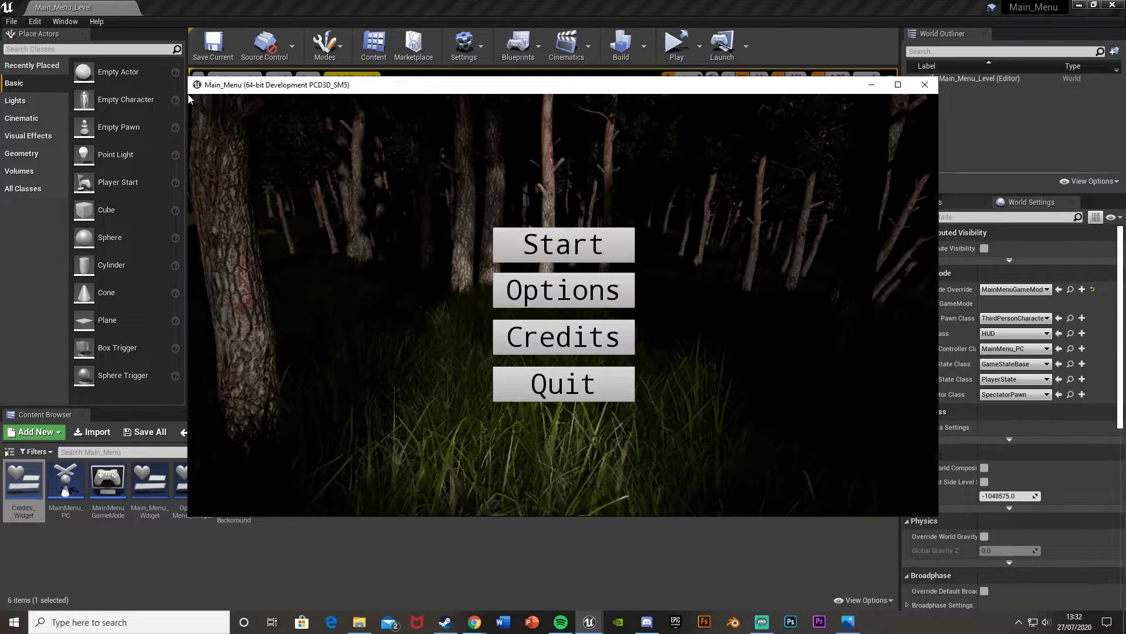
left_click(562, 298)
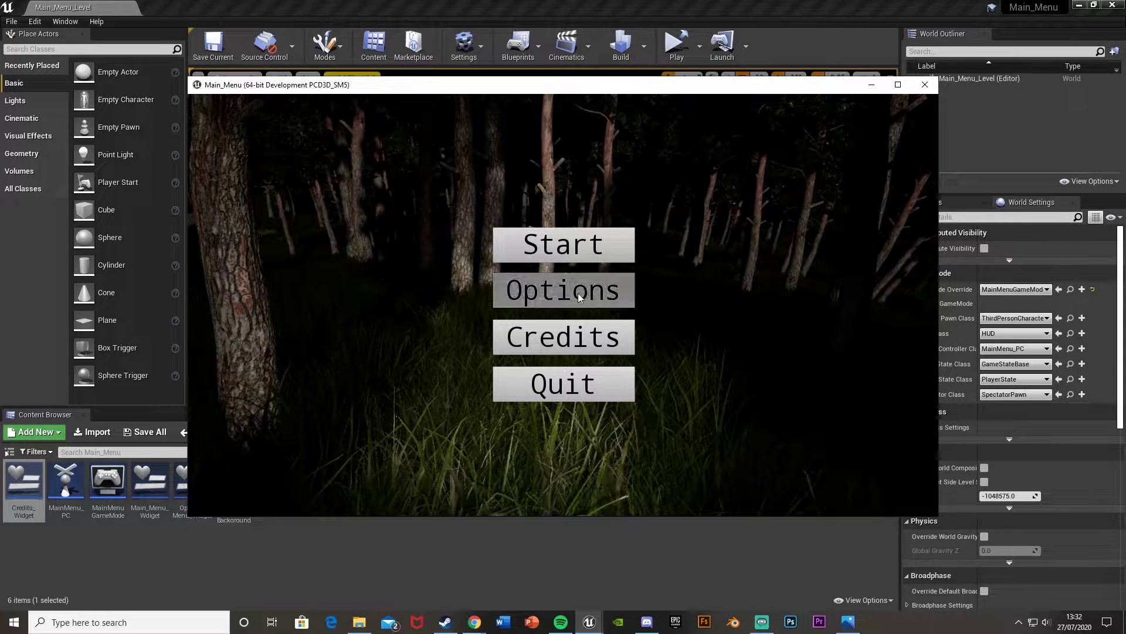
left_click(925, 84)
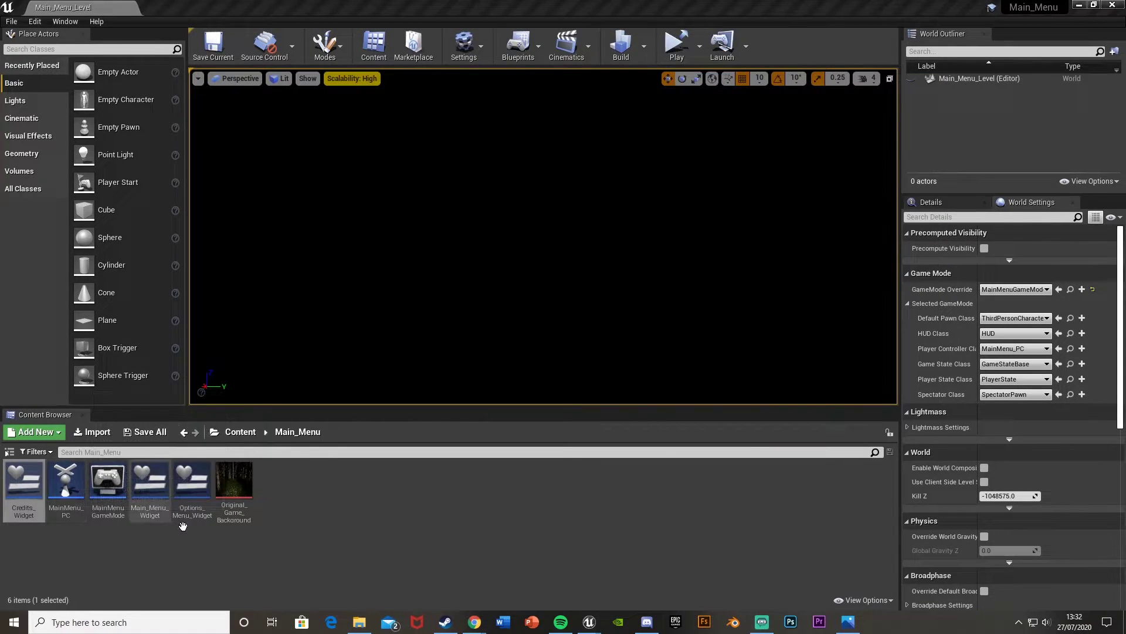
In Main_Menu_Widget, add an On Clicked event for the Options button.
double_click(149, 484)
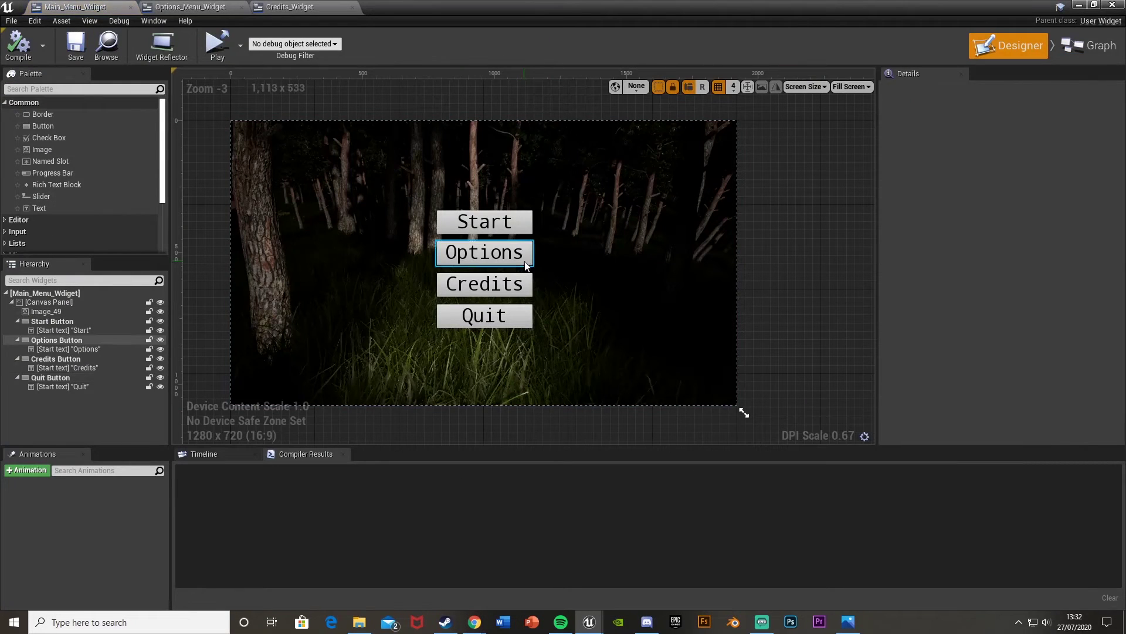
left_click(518, 248)
scroll(993, 361, "down", 10)
scroll(994, 360, "down", 5)
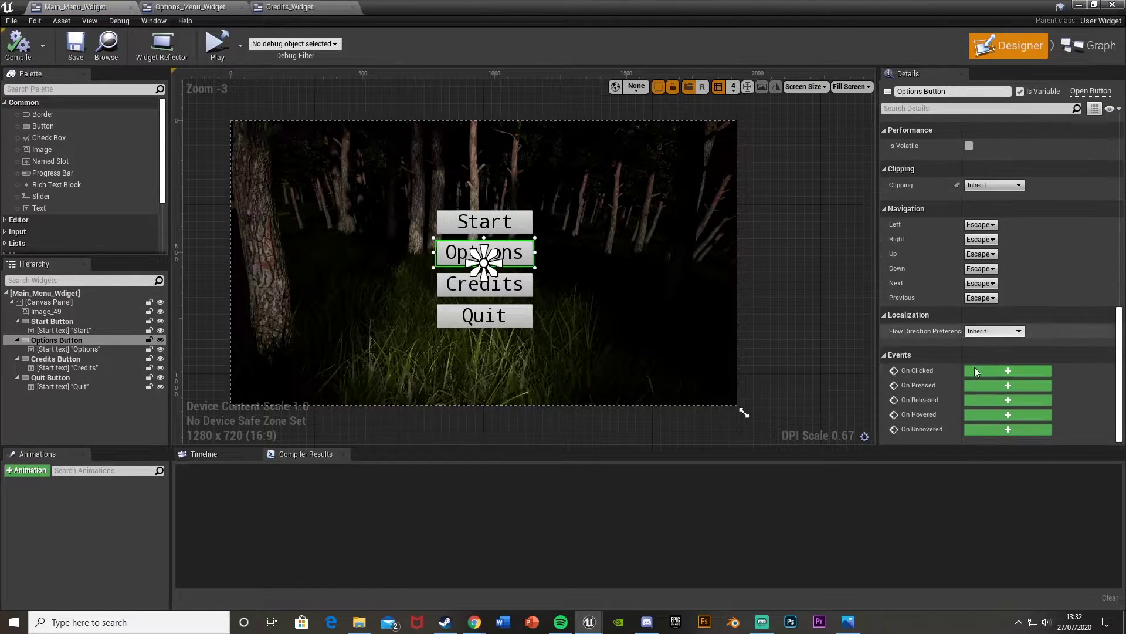
left_click(1017, 372)
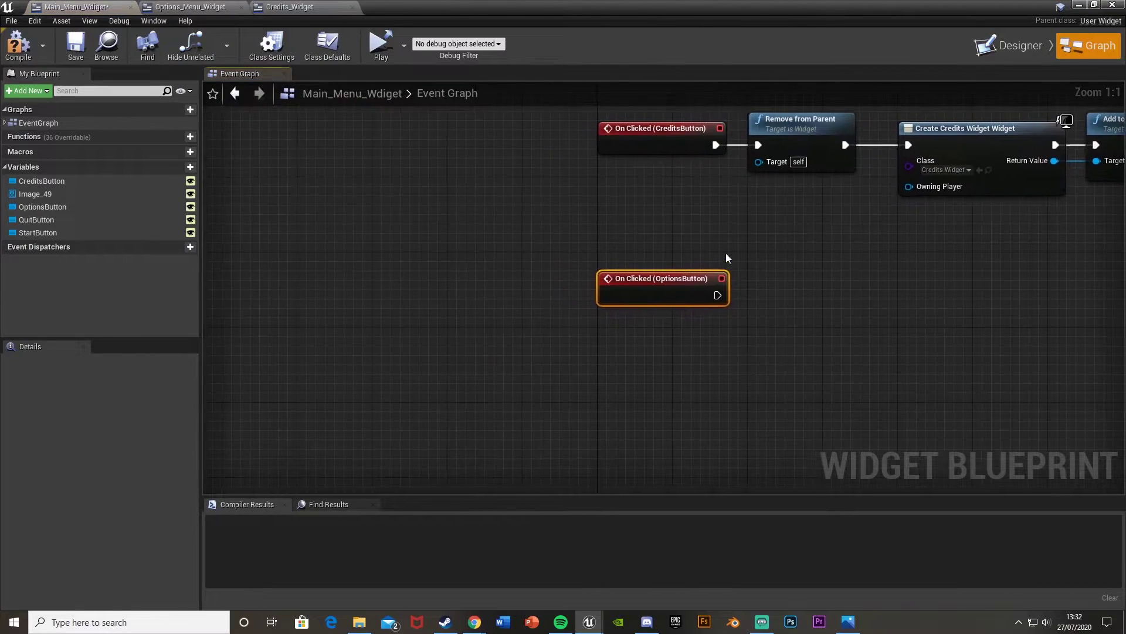
Connect a Remove from Parent node to the Options click event.
left_click_drag(491, 367, 533, 368)
type("remoev")
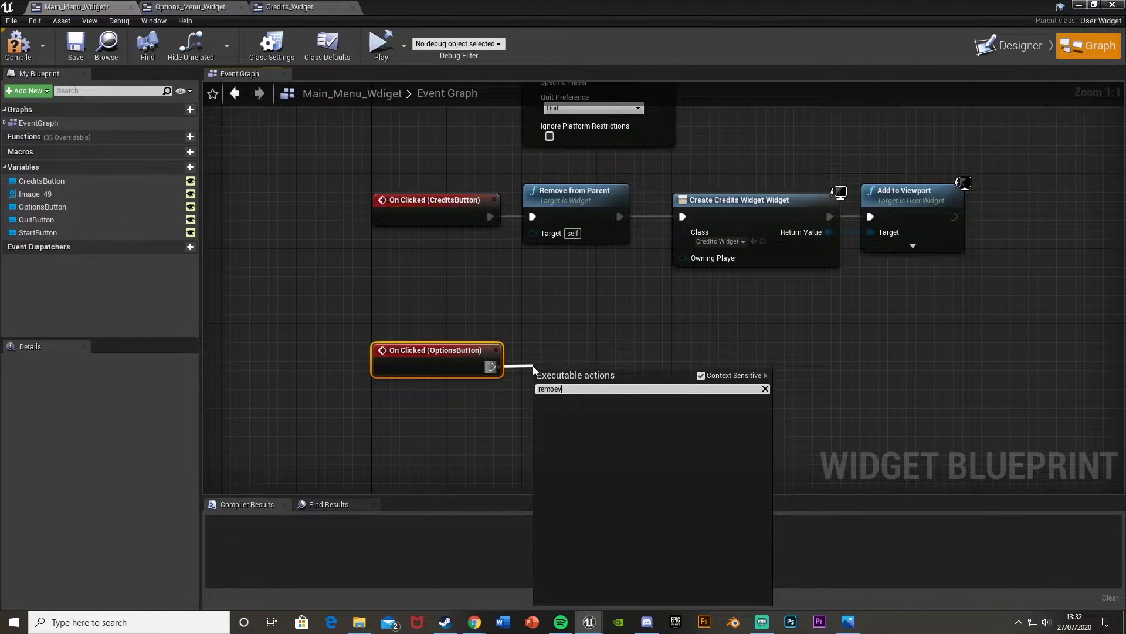
key("BackSpace")
key("BackSpace")
type("ve")
key("Return")
Add a Create Widget node after it with class Options_Menu_Widget.
left_click_drag(619, 366, 675, 367)
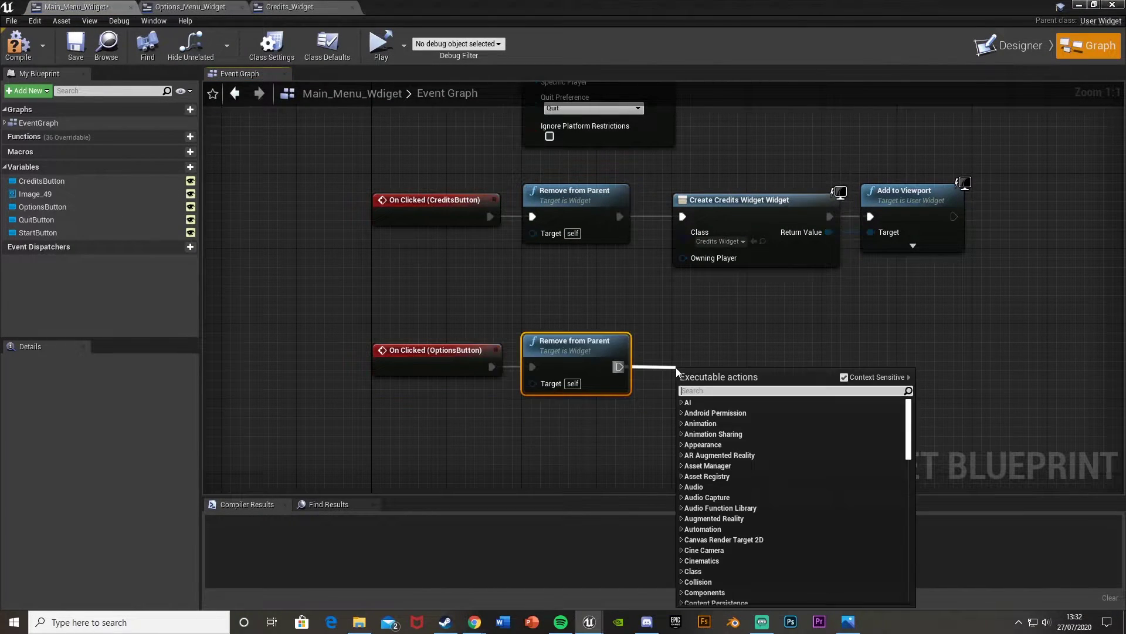
type("create widget")
key("Return")
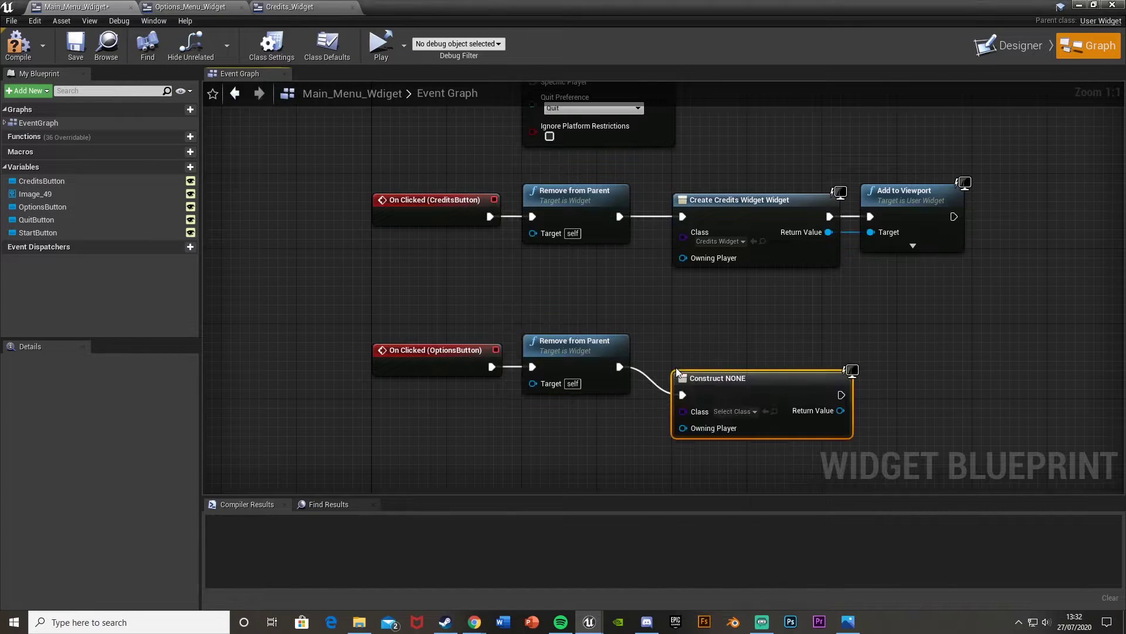
left_click_drag(739, 390, 738, 362)
left_click(734, 383)
type("optio")
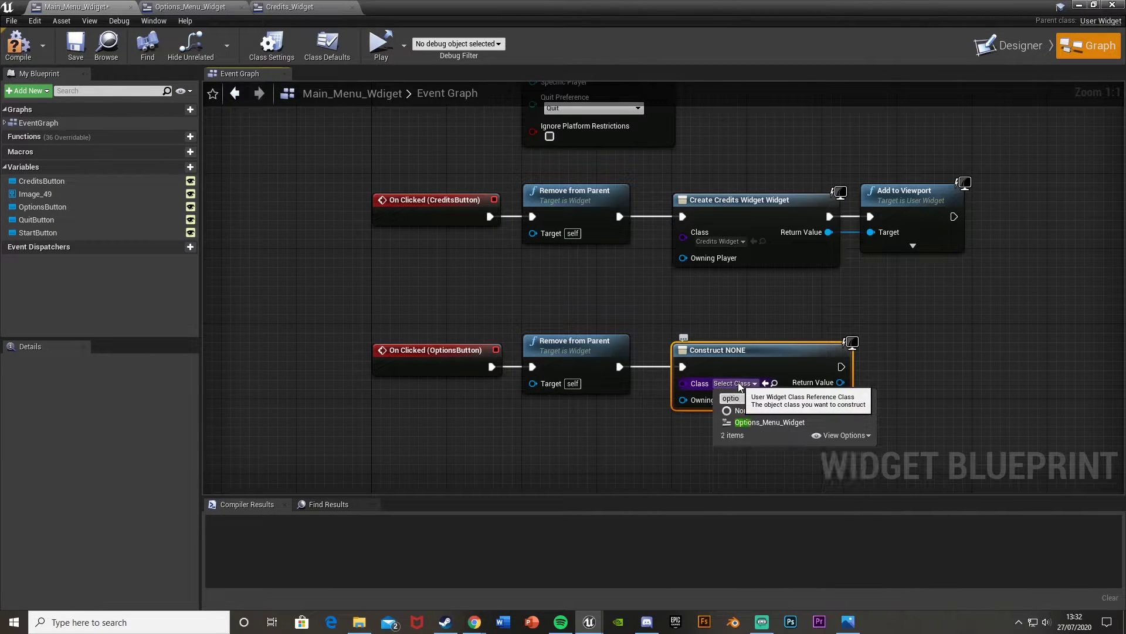
left_click(763, 422)
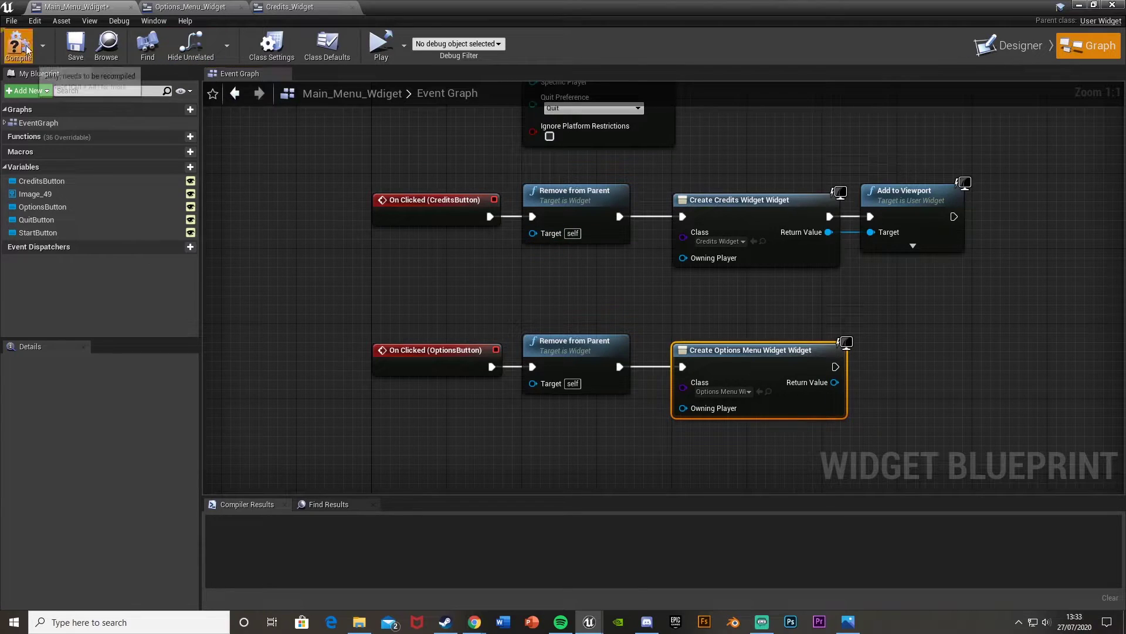
Test Options in a Standalone Game, then return to the Options_Menu_Widget editor.
left_click(1078, 7)
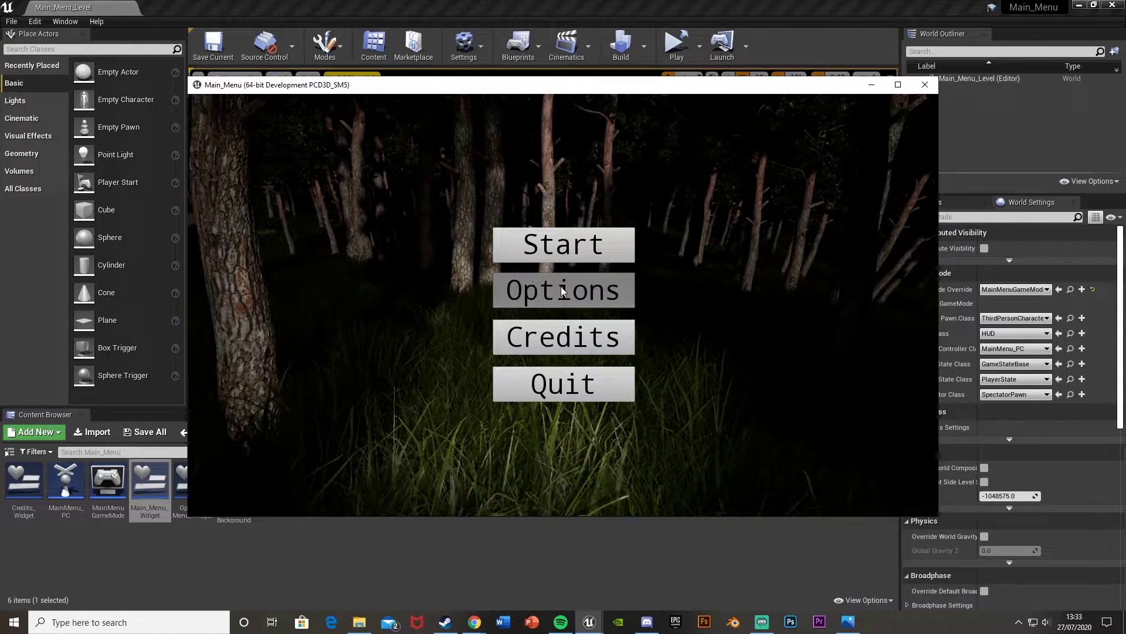
left_click(562, 290)
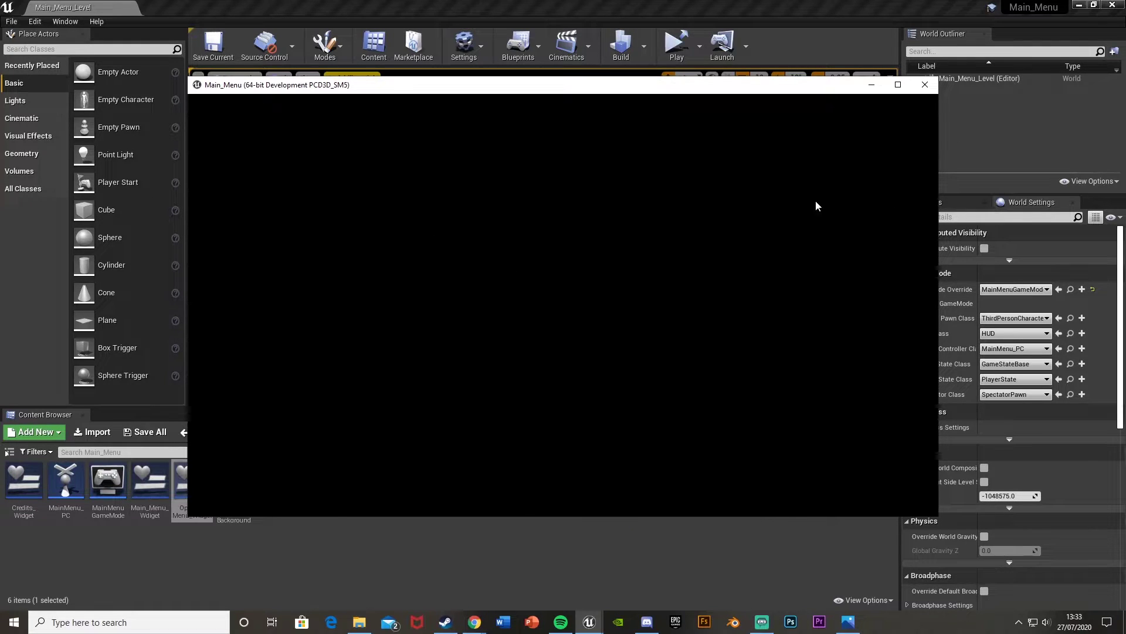
left_click(925, 85)
mouse_move(589, 622)
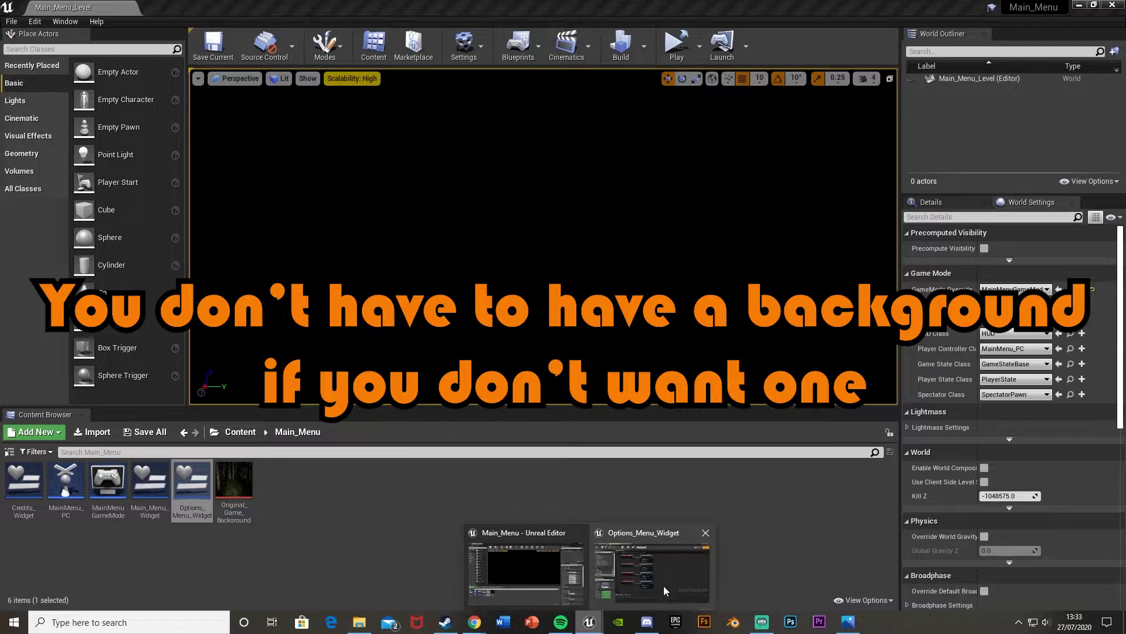
left_click(663, 586)
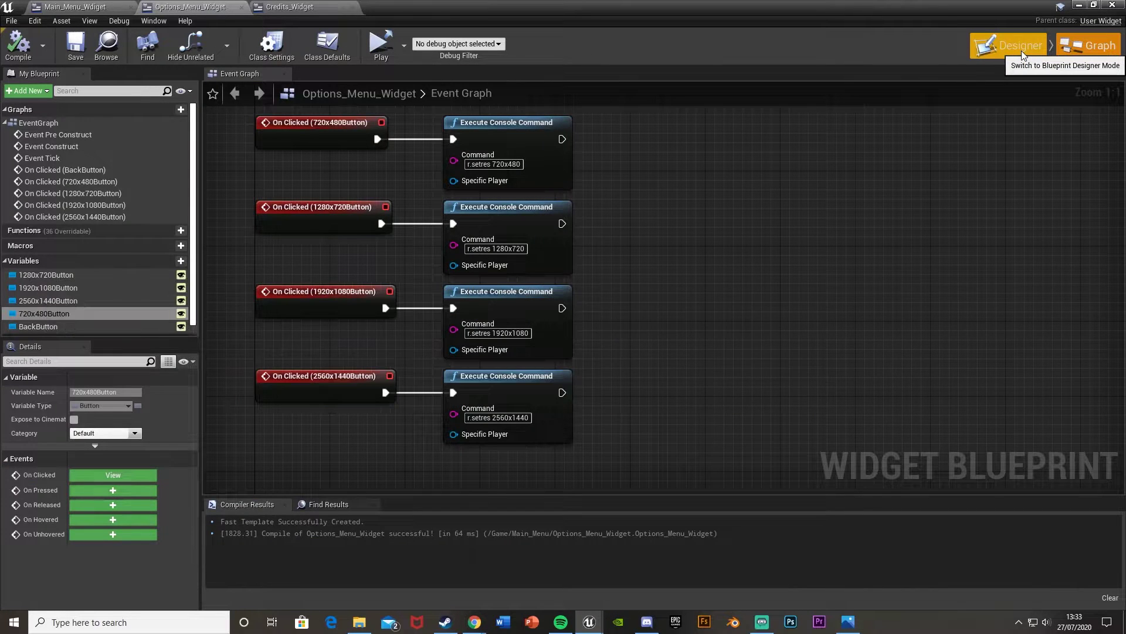
Add an image at position 0,0, sized 1920x1080 and anchored to stretch full screen.
left_click(1022, 50)
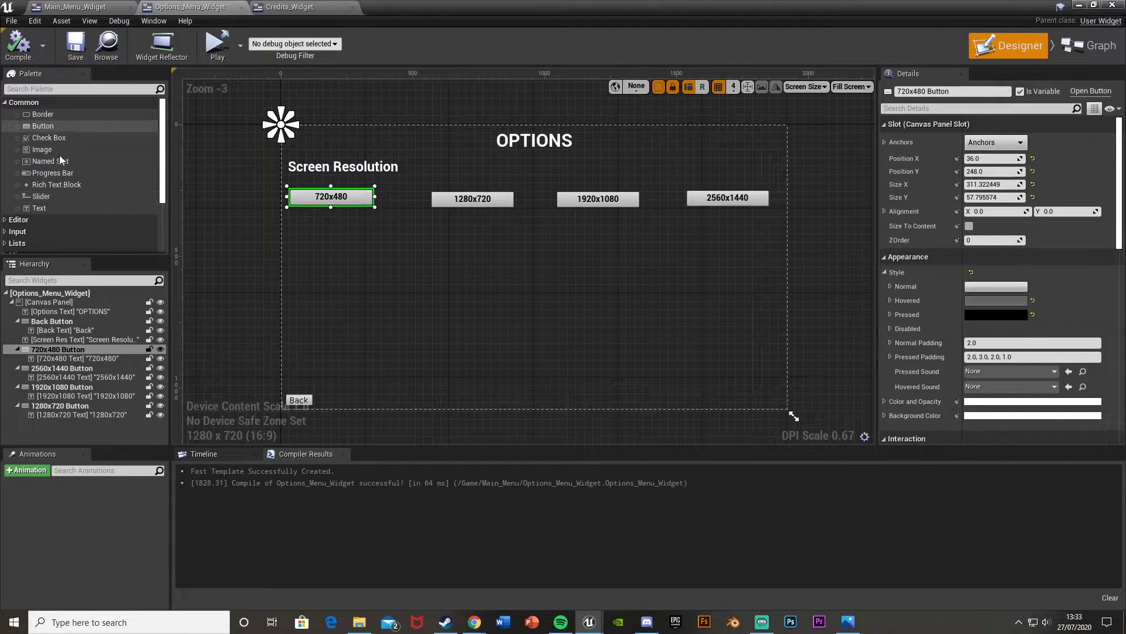
left_click_drag(52, 149, 416, 286)
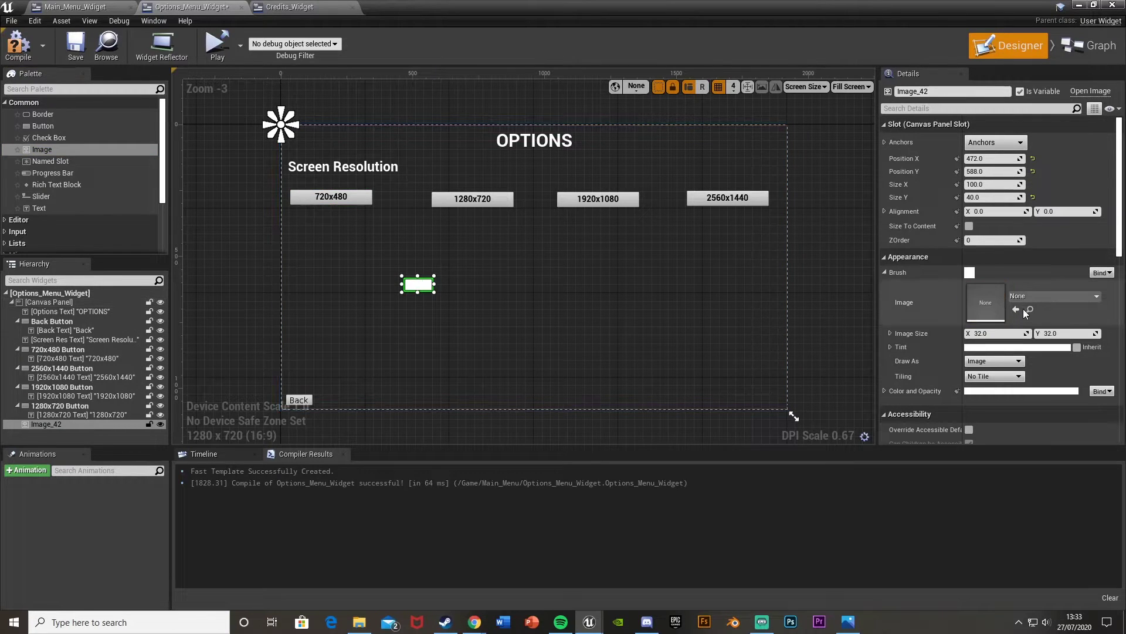
left_click(994, 158)
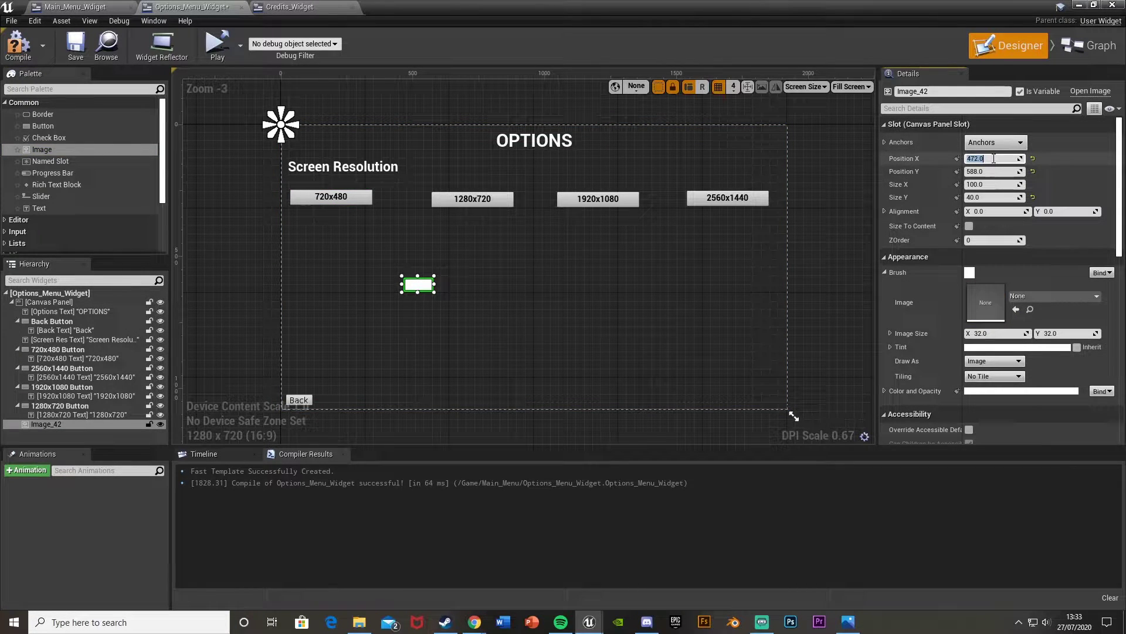
type("0")
key("Tab")
type("0")
key("Tab")
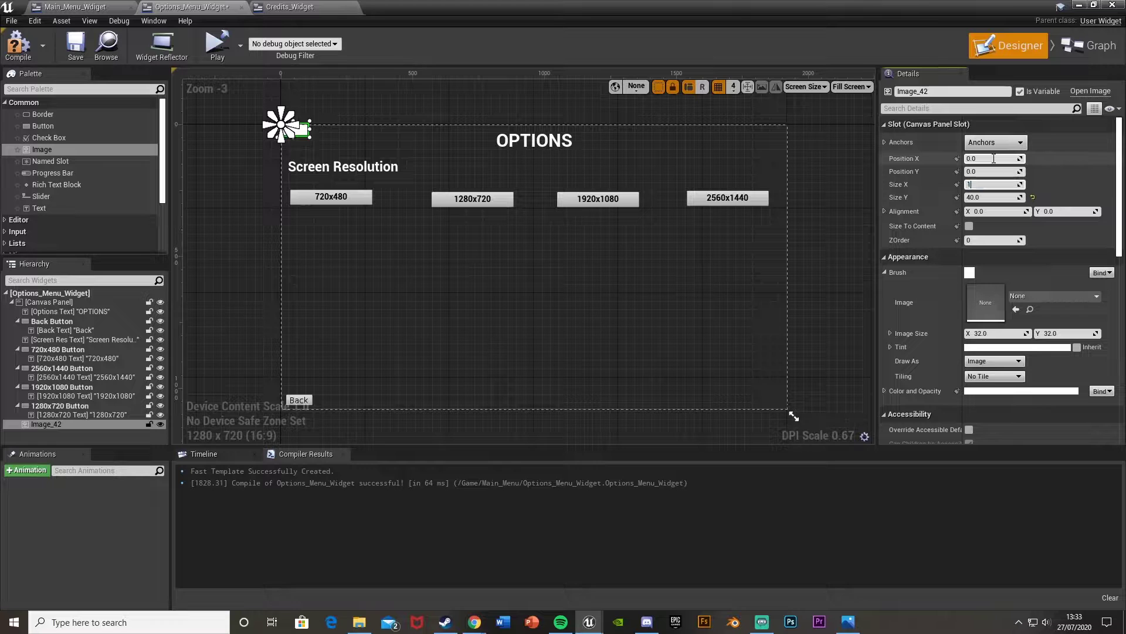
key("Tab")
type("1080")
key("Return")
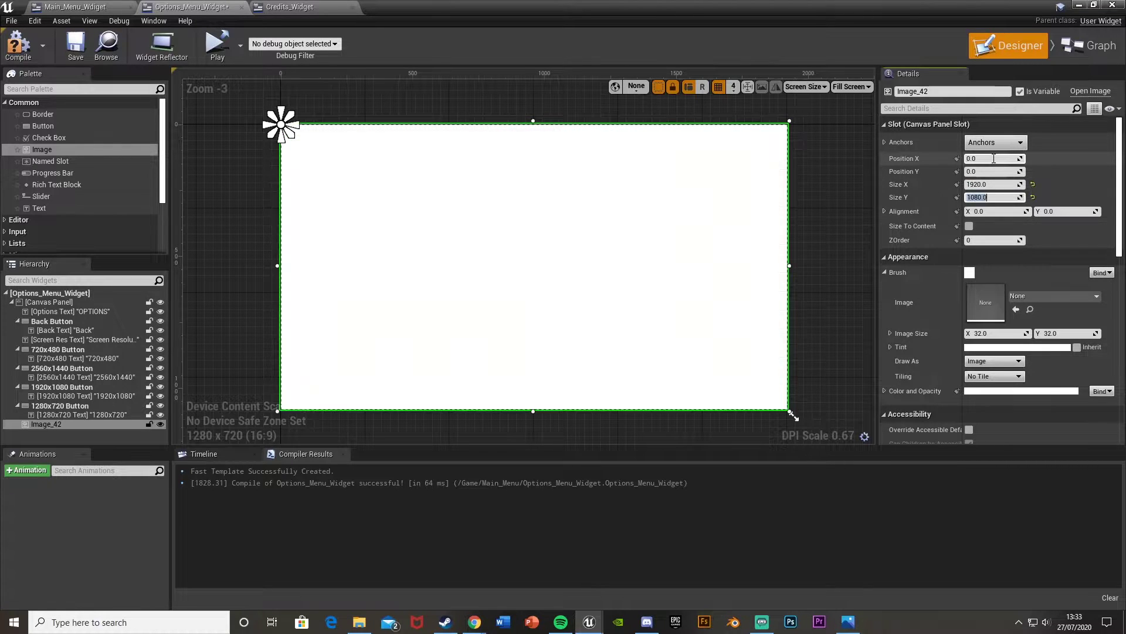
left_click(995, 142)
left_click(1103, 297)
Set the image brush to Original_Game_Background and its ZOrder to -1.
left_click(1037, 294)
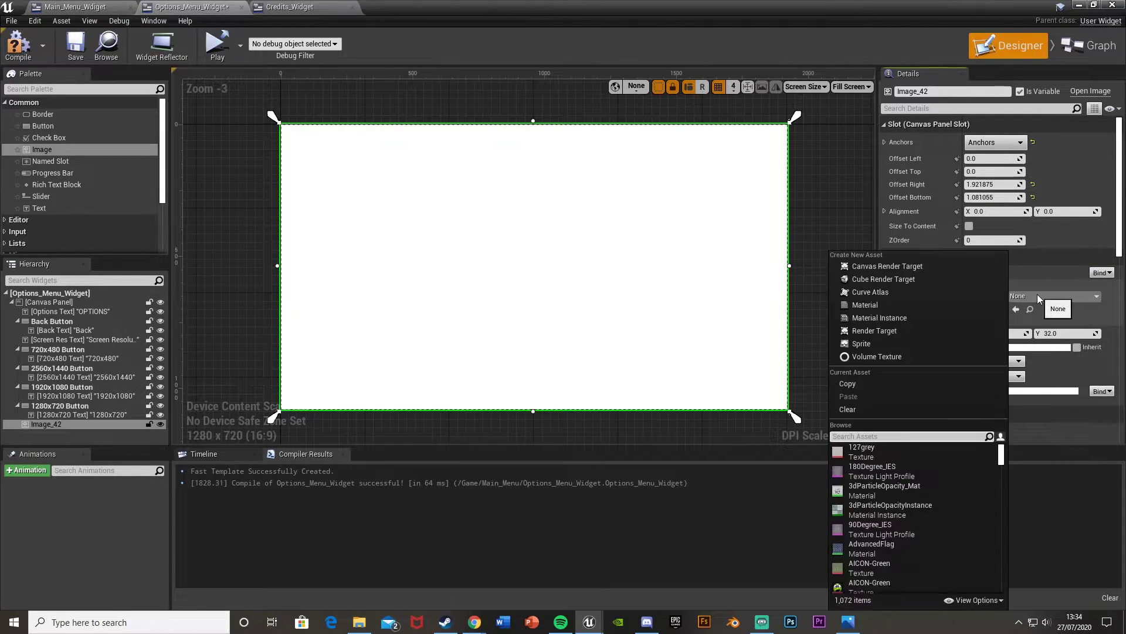
type("or")
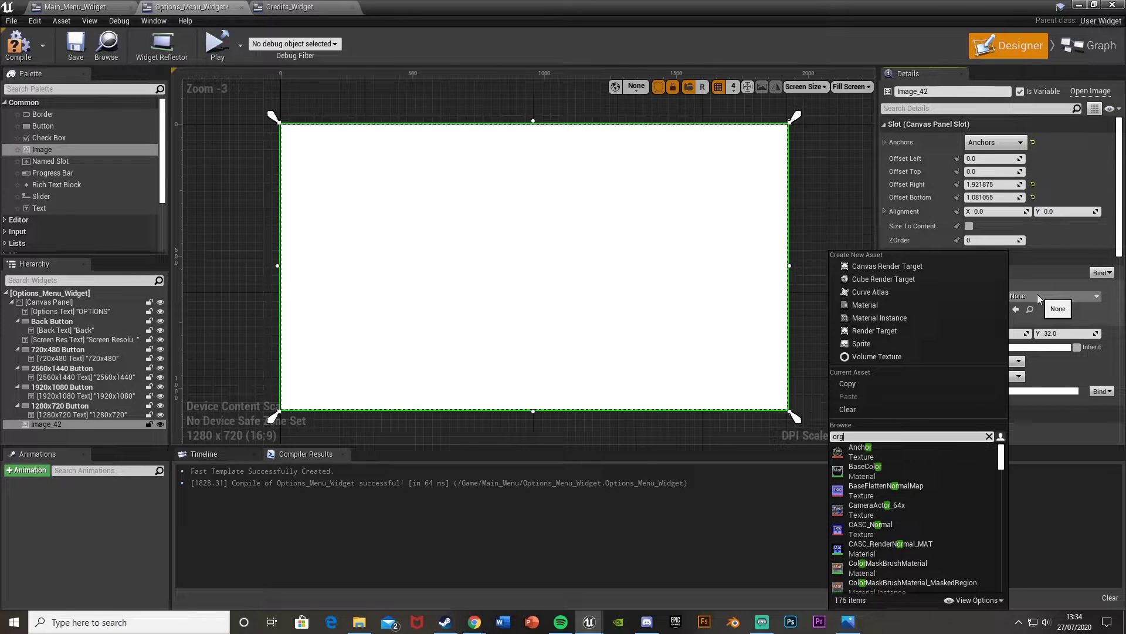
type("g")
left_click(862, 452)
left_click(989, 241)
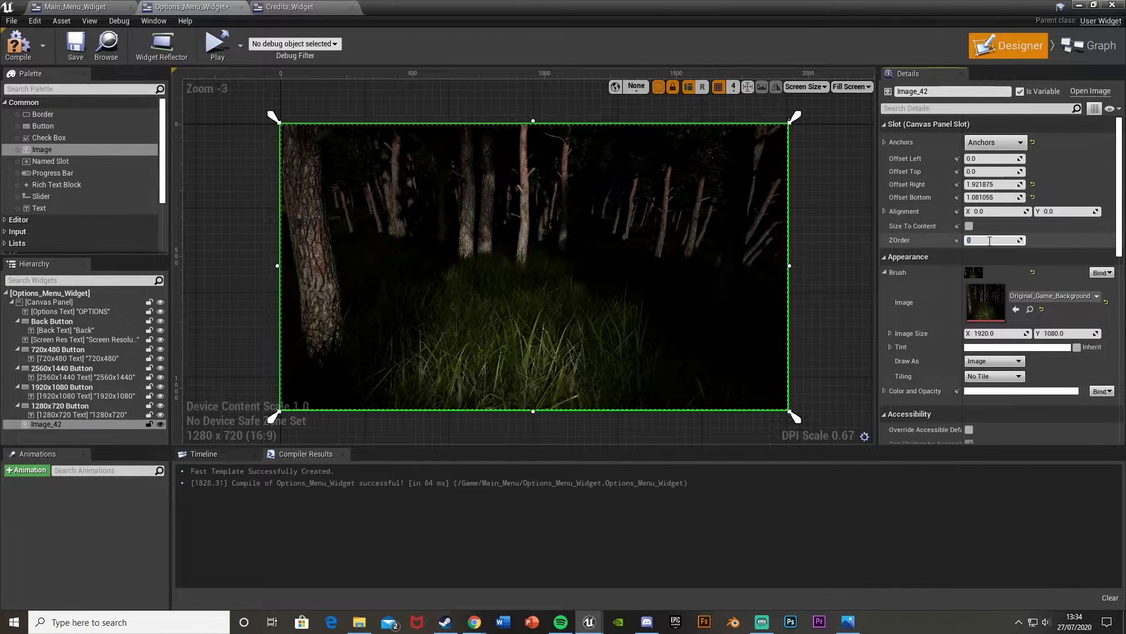
type("-1")
key("Return")
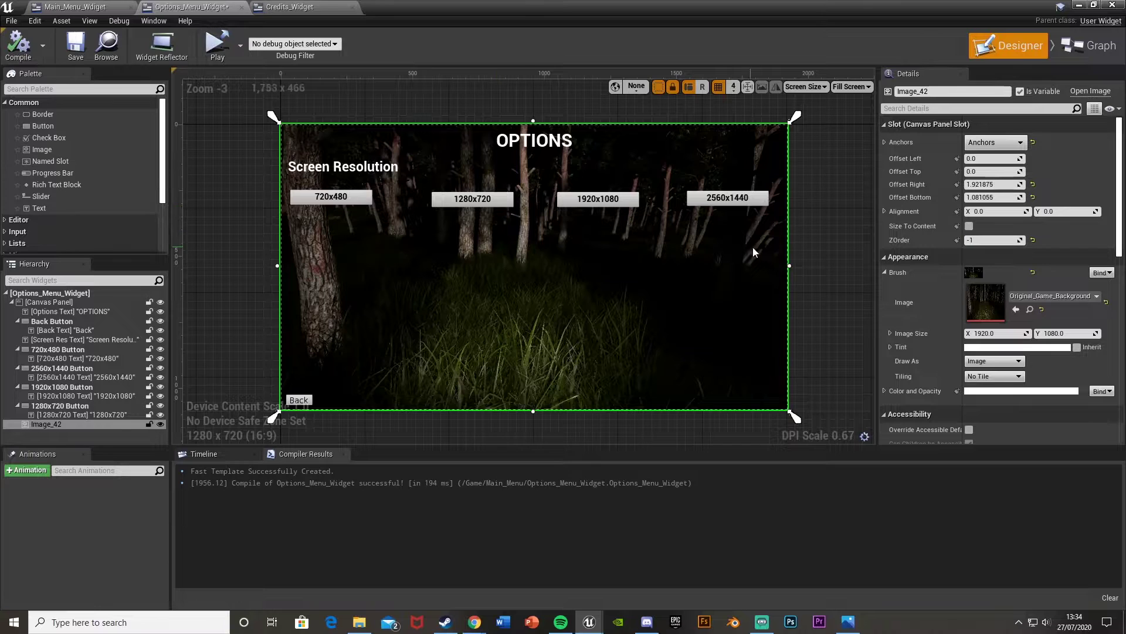
left_click(822, 199)
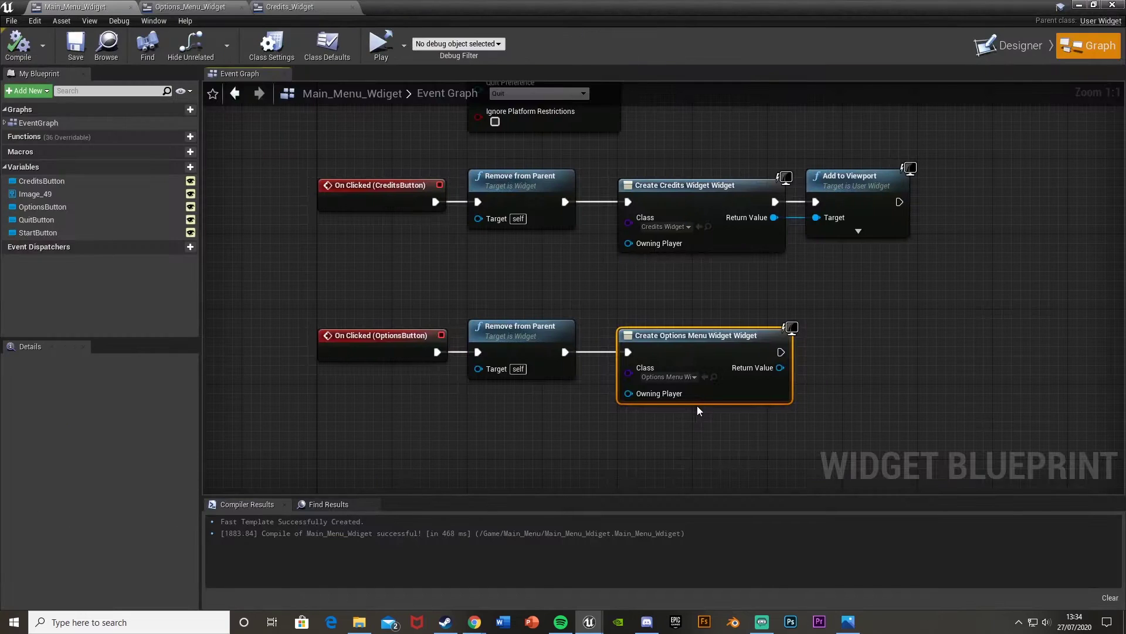
Chain an Add to Viewport node from the created Options widget and compile the main menu.
right_click_drag(777, 386, 605, 385)
left_click_drag(616, 376, 679, 379)
type("add to v")
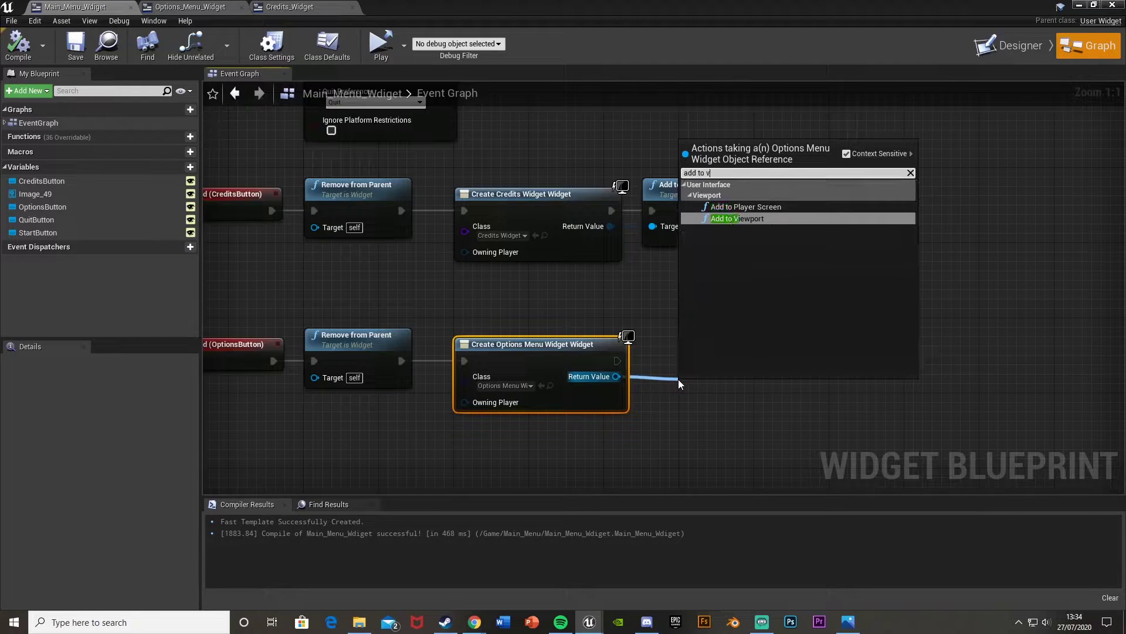
key("Return")
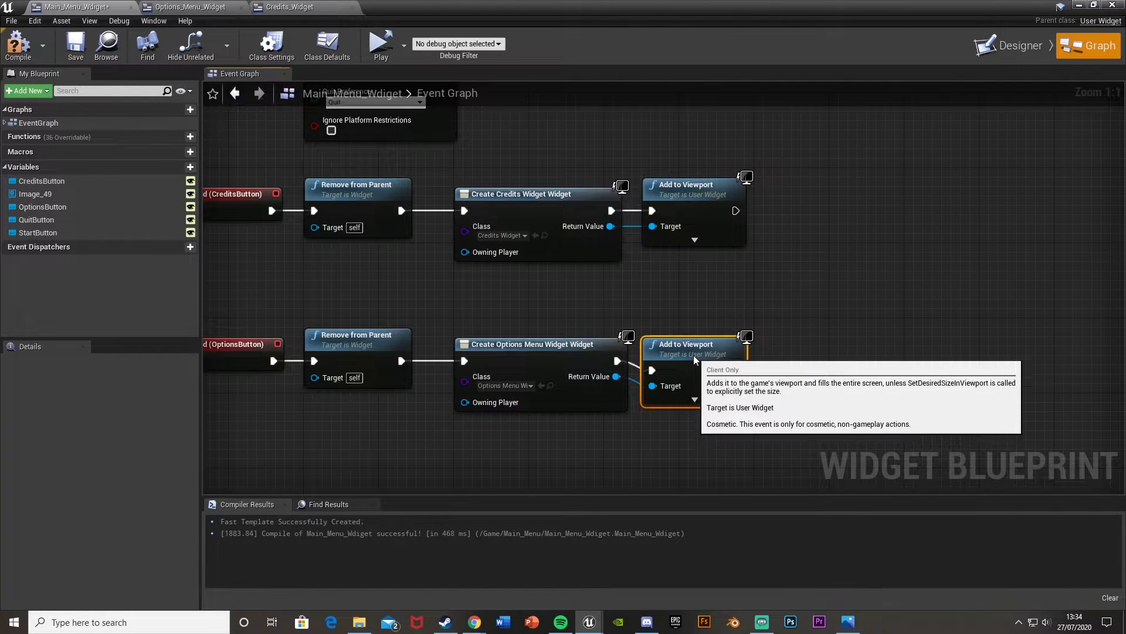
left_click_drag(694, 354, 693, 335)
left_click(19, 45)
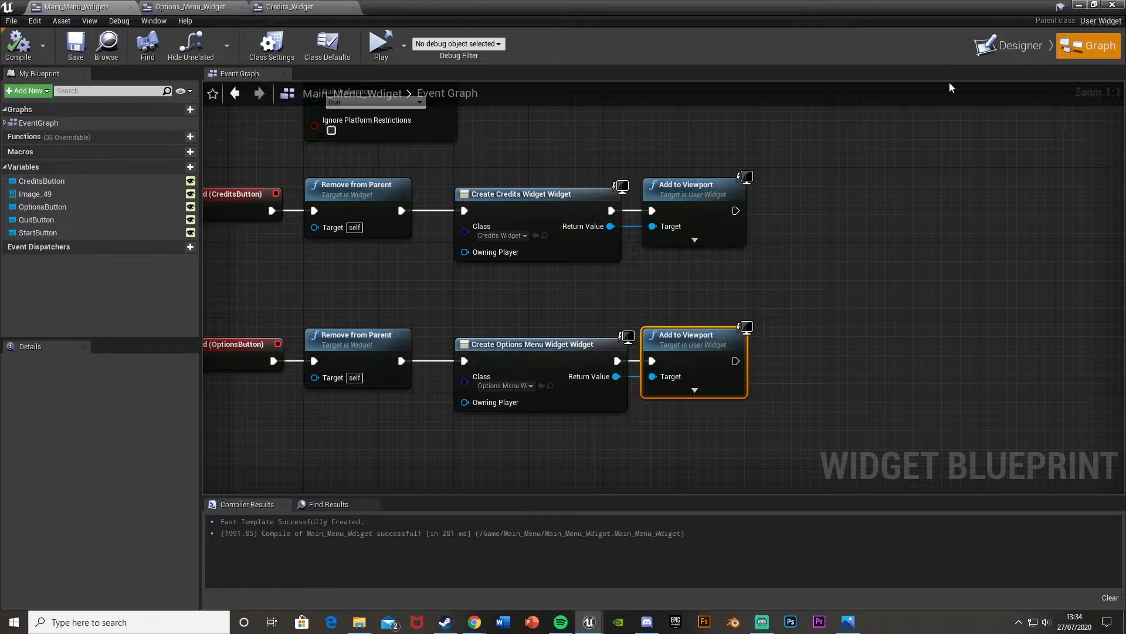
left_click(1078, 5)
Save and launch the game, open Options, go Back, then open Options again.
left_click(676, 51)
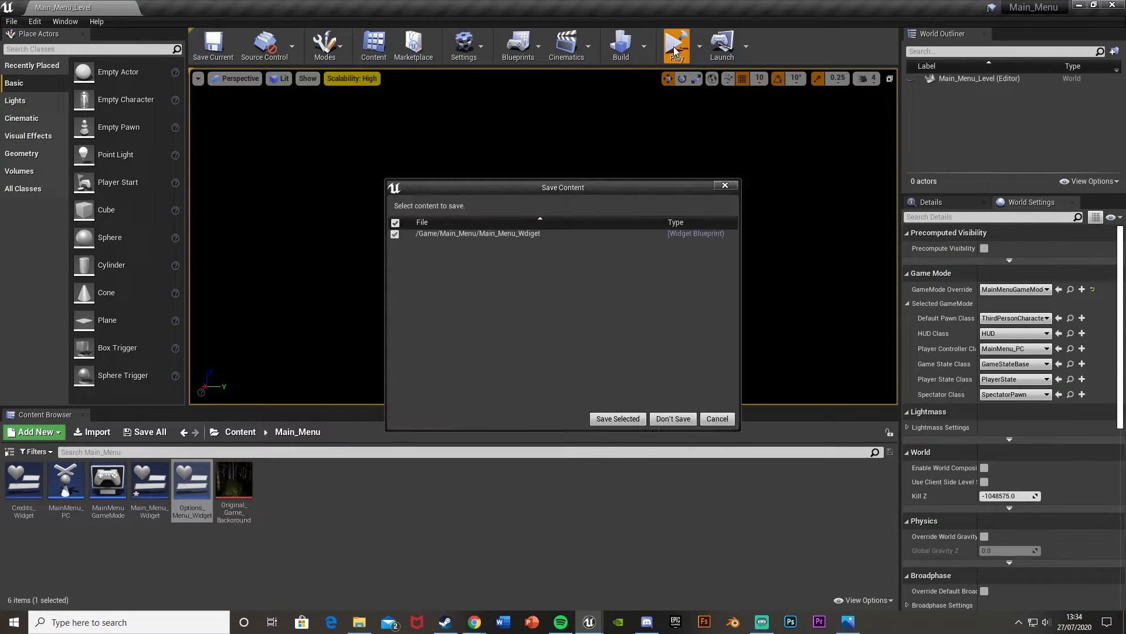
key("Return")
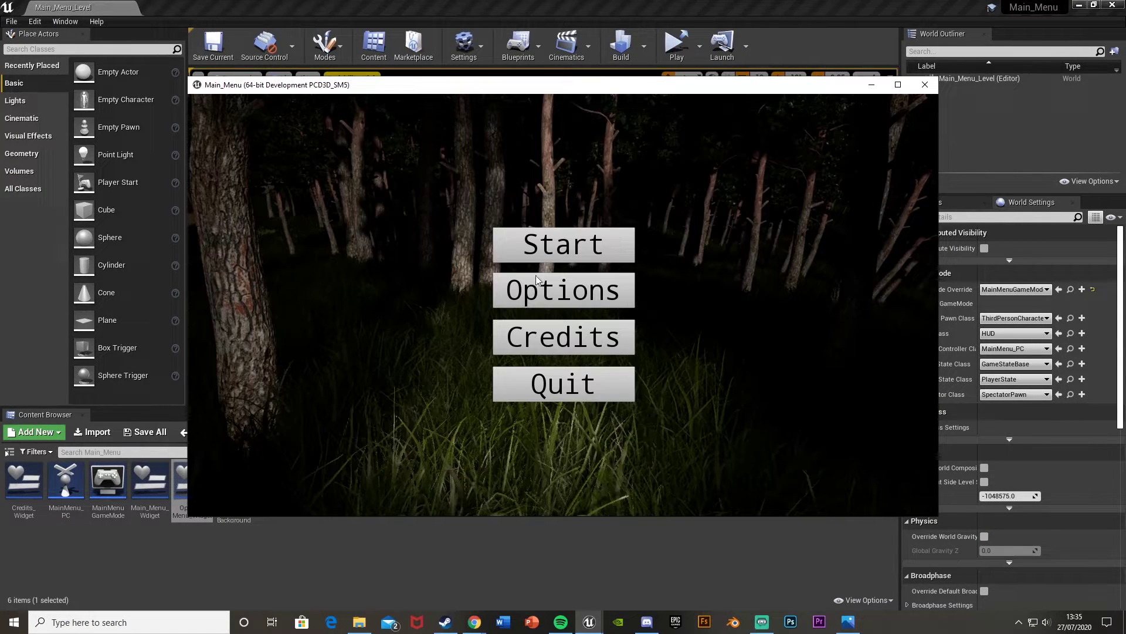
left_click(553, 296)
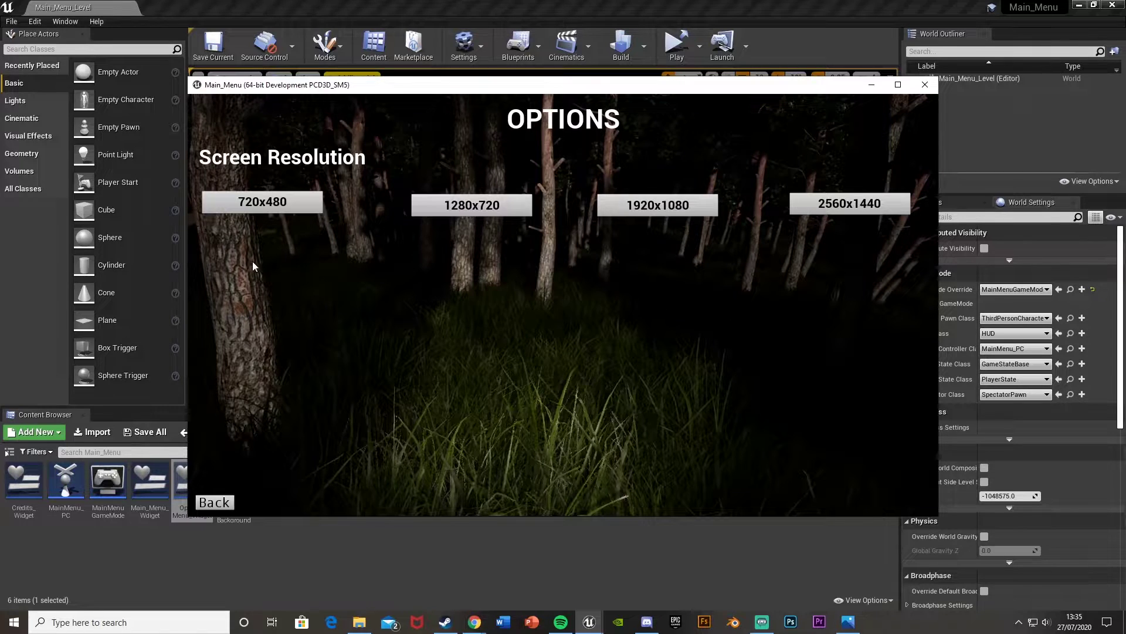
left_click(222, 504)
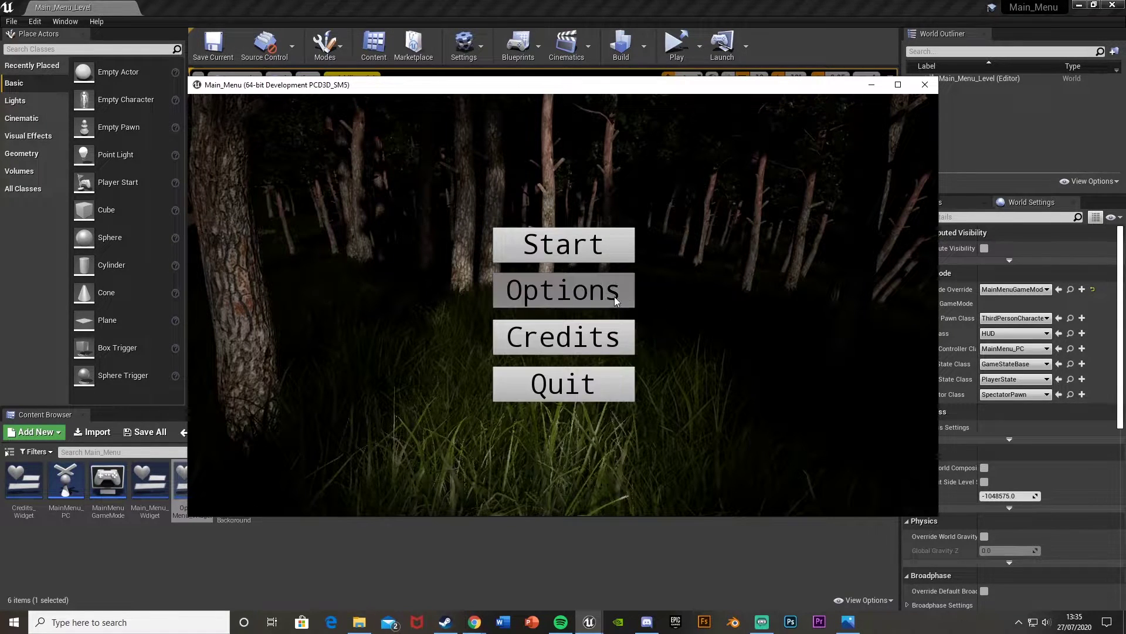
left_click(580, 296)
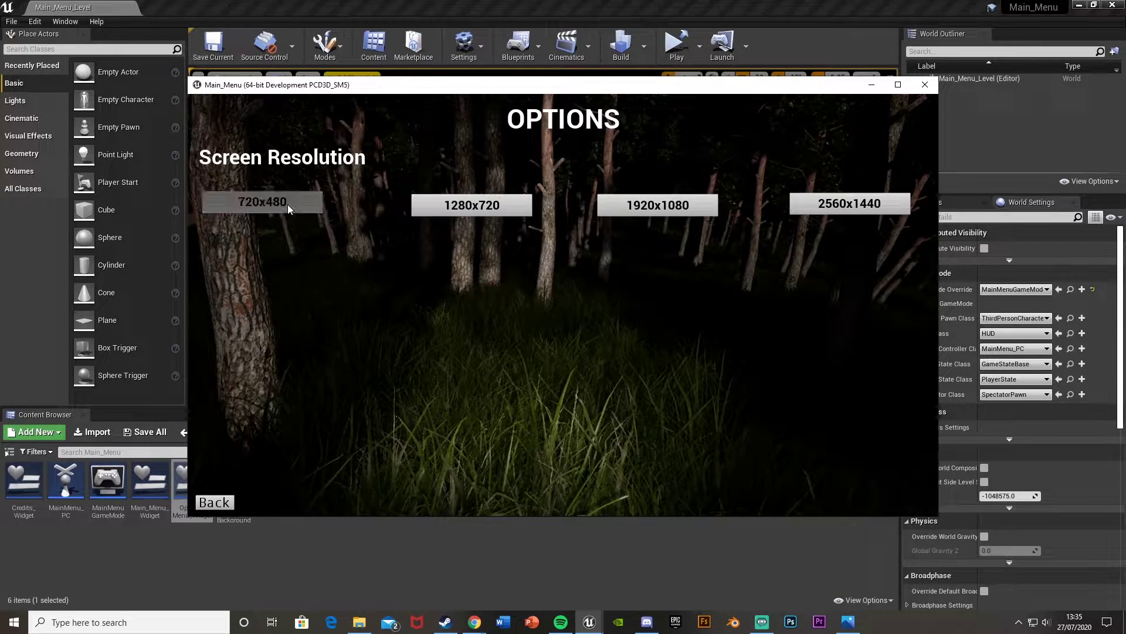
Try resolutions 720x480, 1280x720, 1920x1080 and 2560x1440, then go Back and quit.
left_click(285, 203)
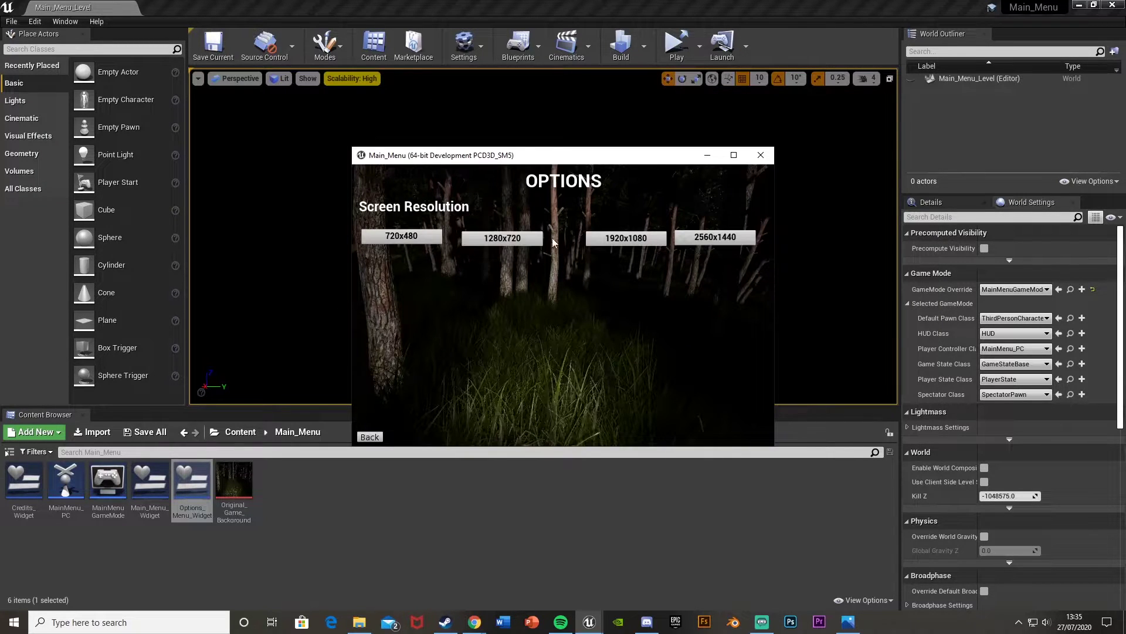
left_click(511, 239)
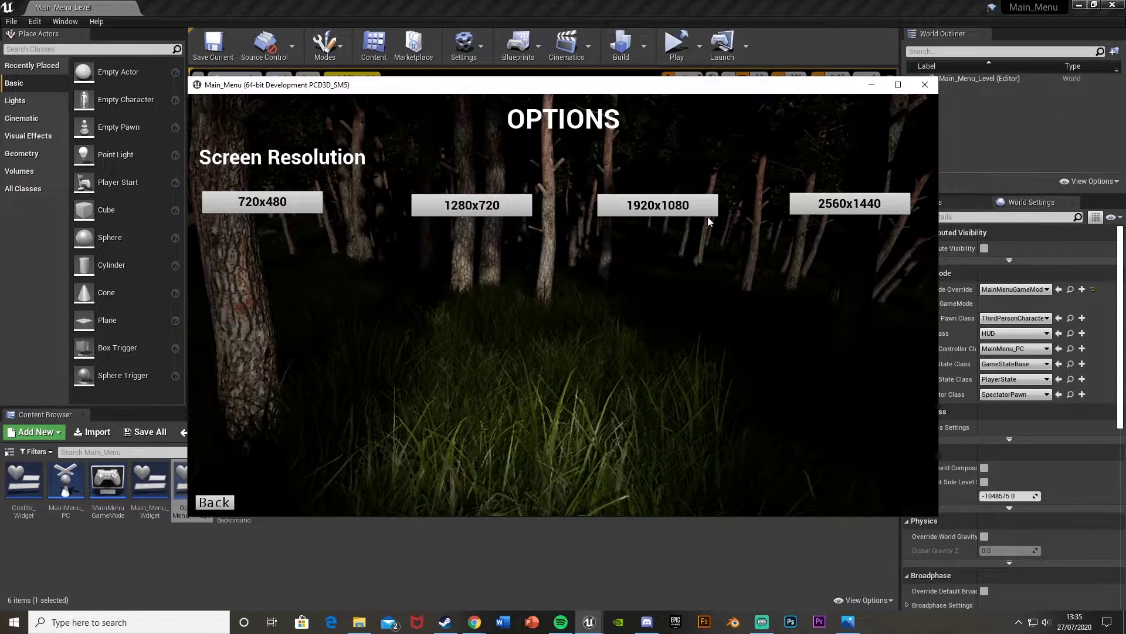
left_click(687, 210)
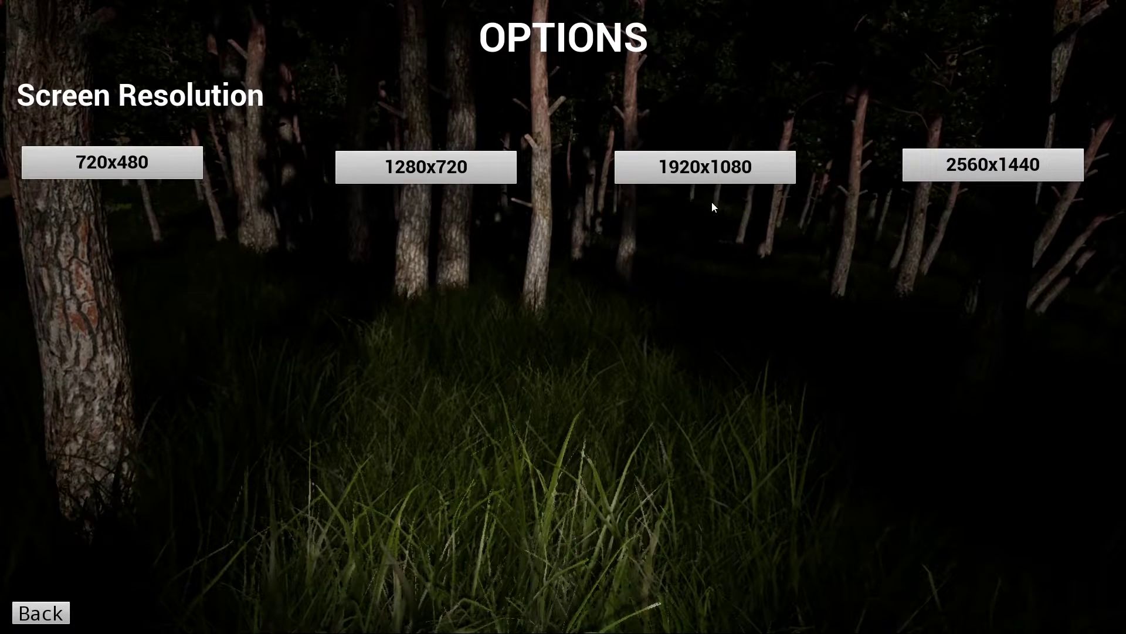
left_click(963, 162)
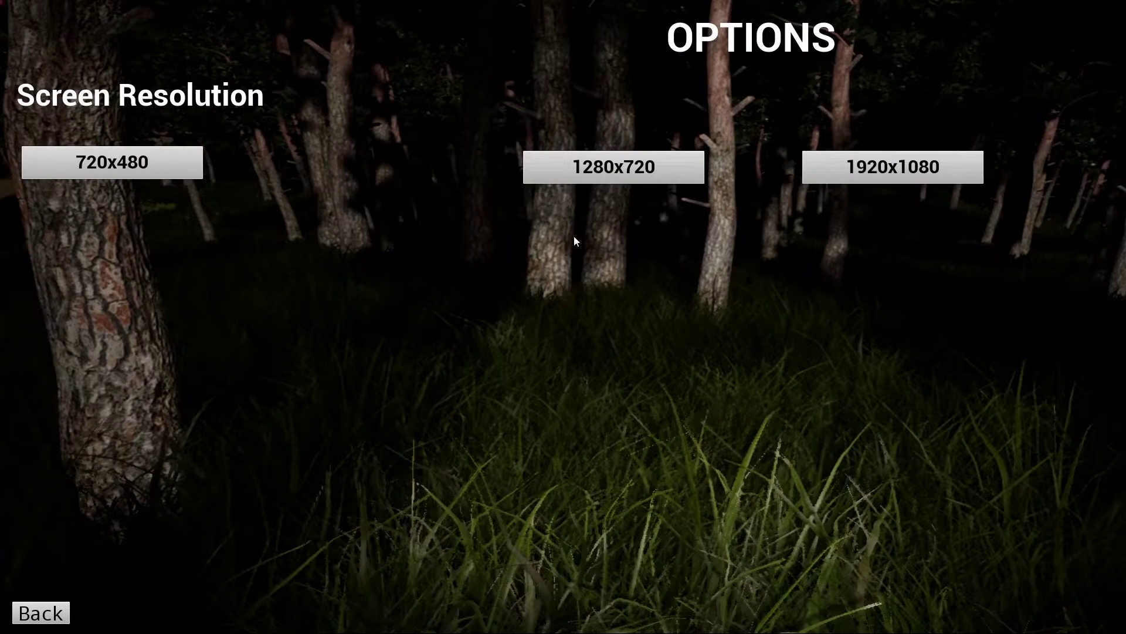
left_click(870, 170)
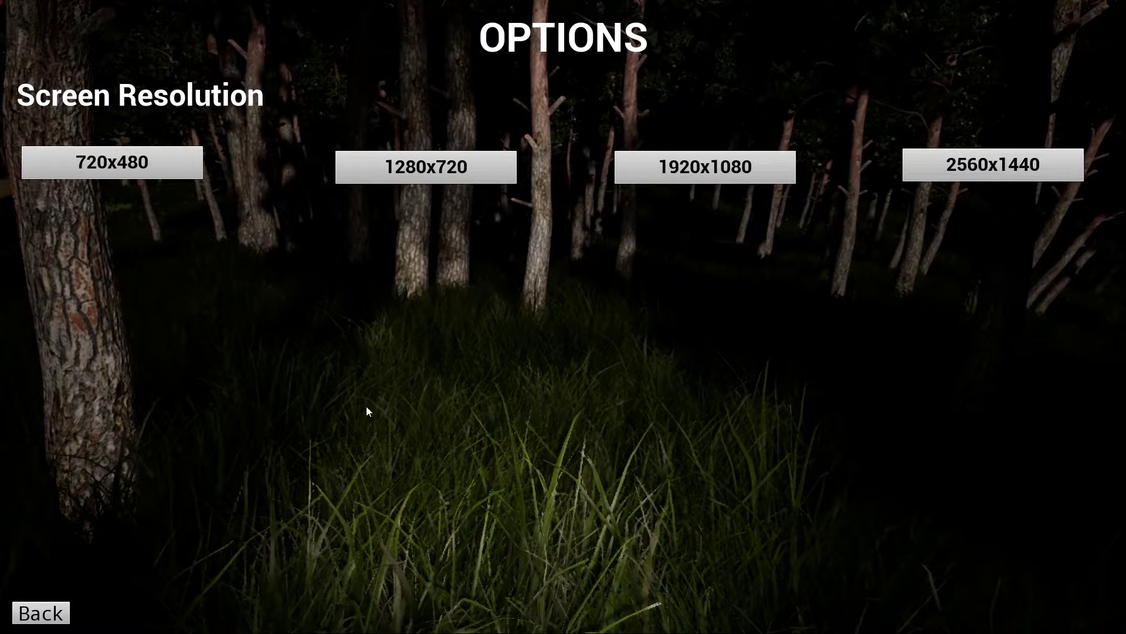
left_click(43, 613)
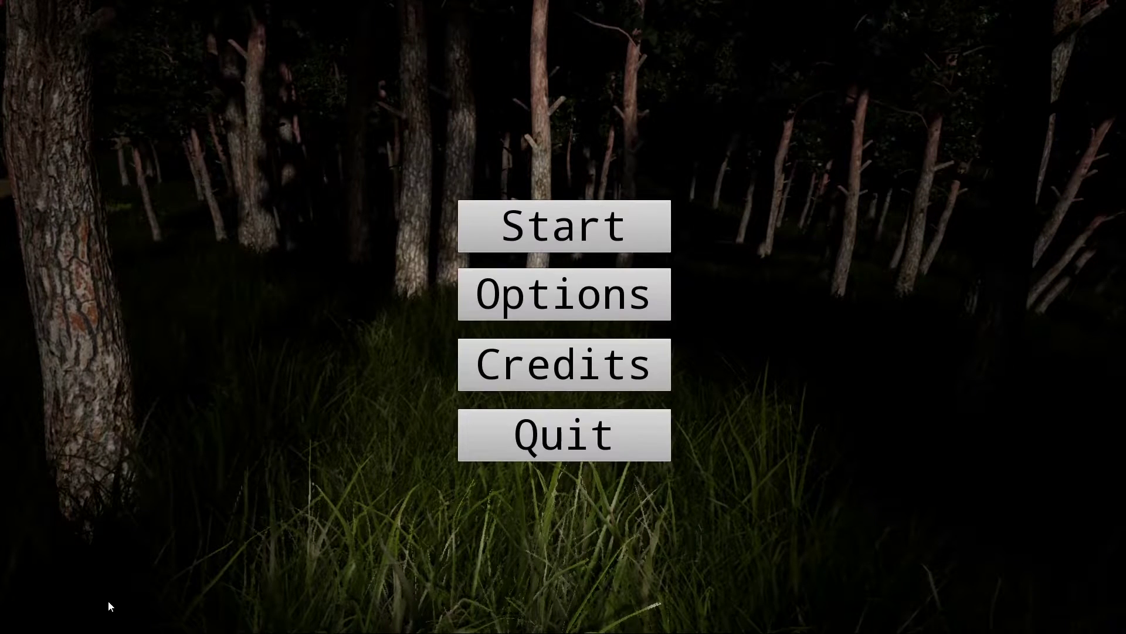
left_click(656, 460)
left_click(675, 570)
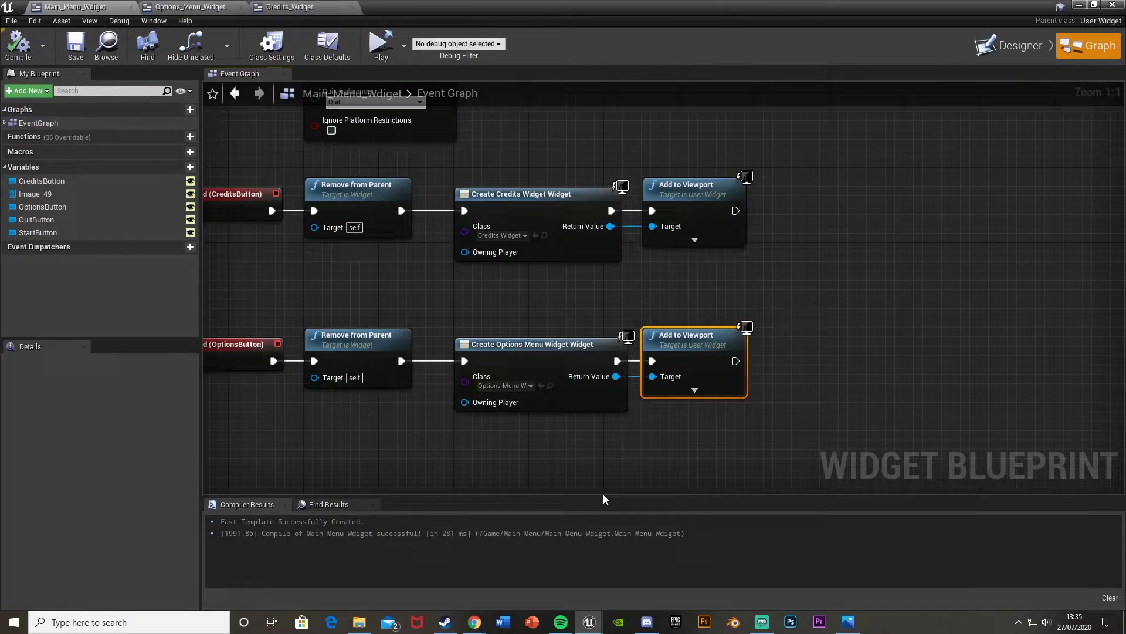
In Options_Menu_Widget, duplicate the Screen Resolution heading and move it below the resolution buttons.
left_click(296, 6)
left_click(189, 7)
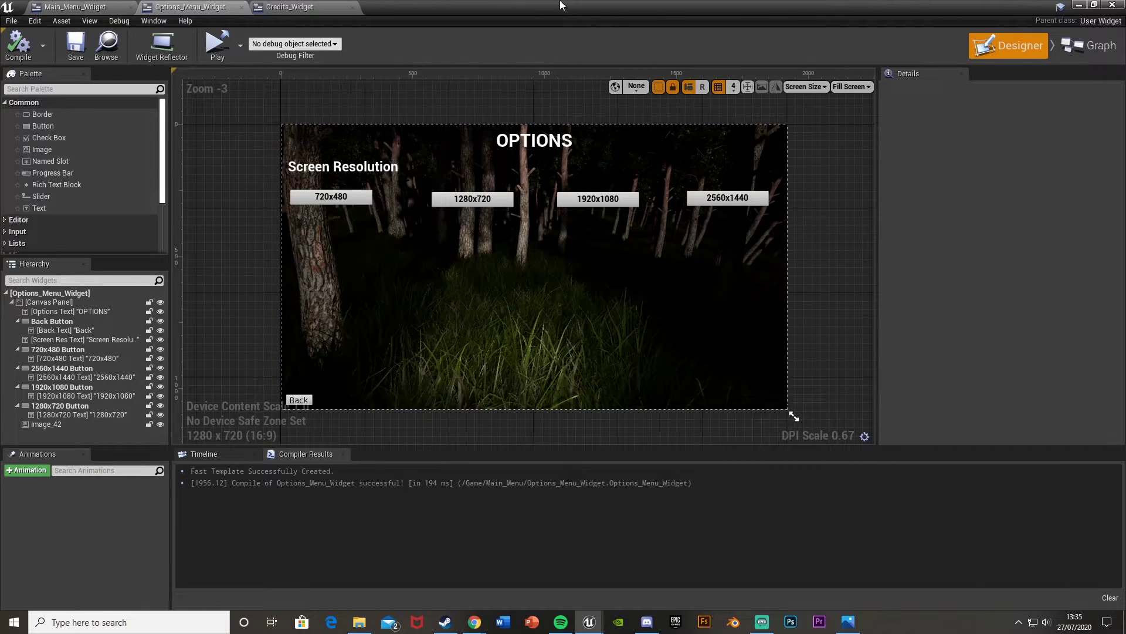
left_click(387, 171)
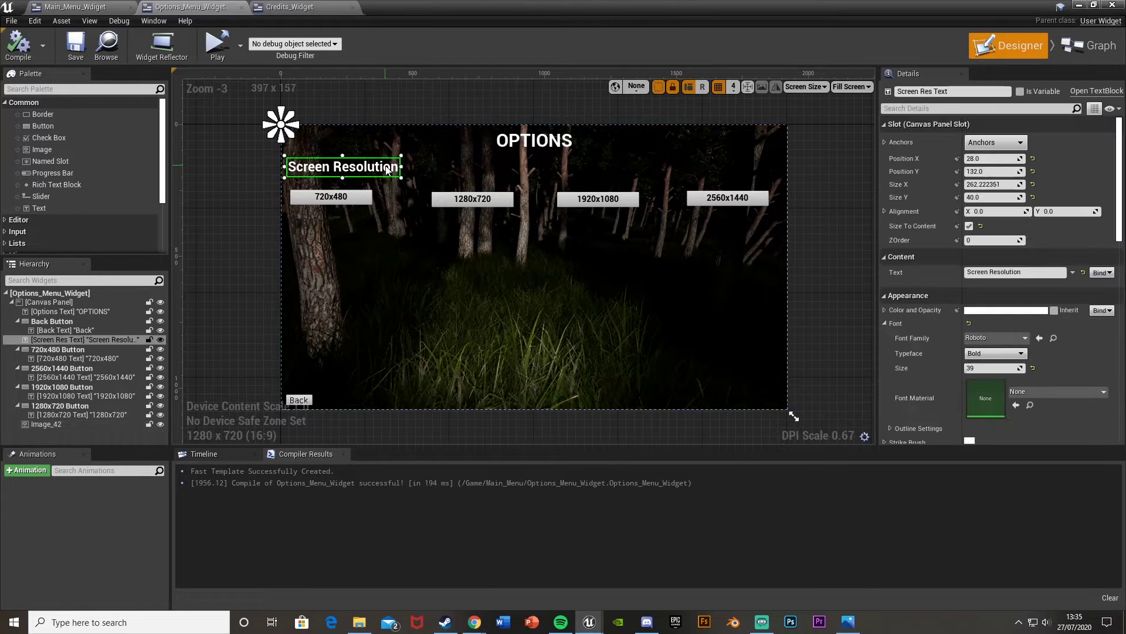
key("ctrl+d")
left_click_drag(387, 170, 388, 227)
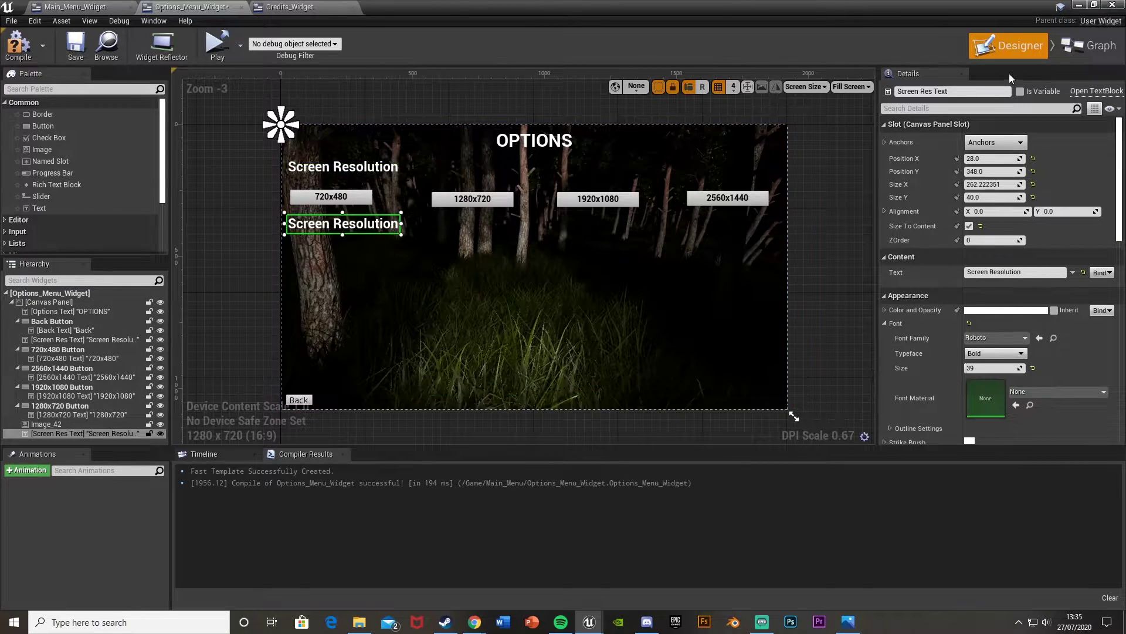
Rename the copy View Distance Text and set its text to 'View Distance'.
left_click(939, 91)
type("View Distance Text")
key("Return")
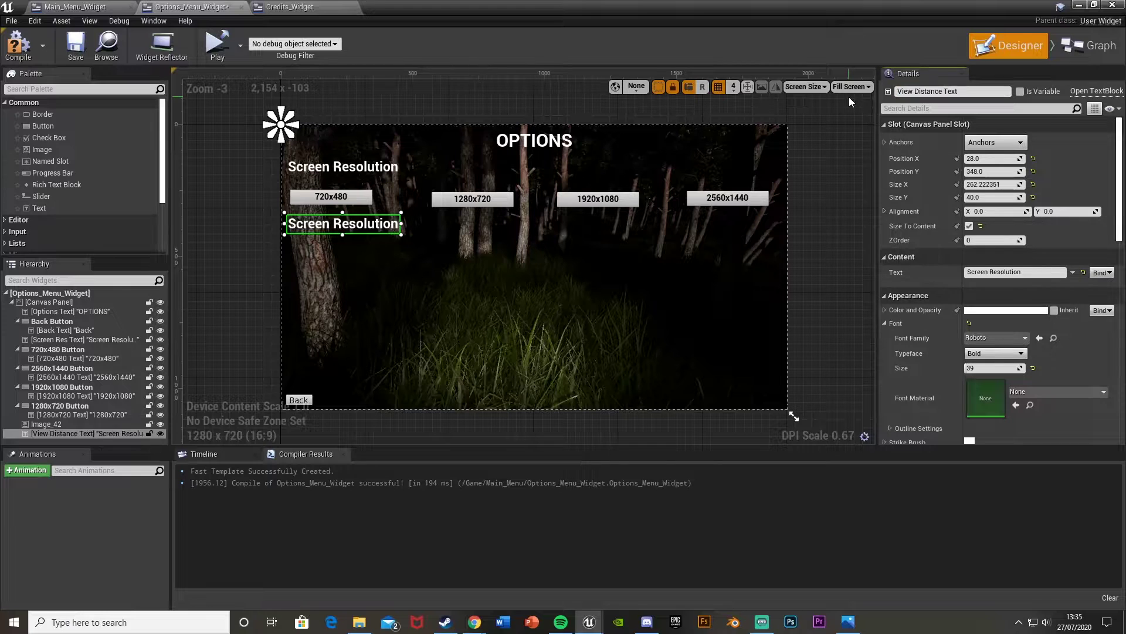
left_click(1023, 272)
type("V")
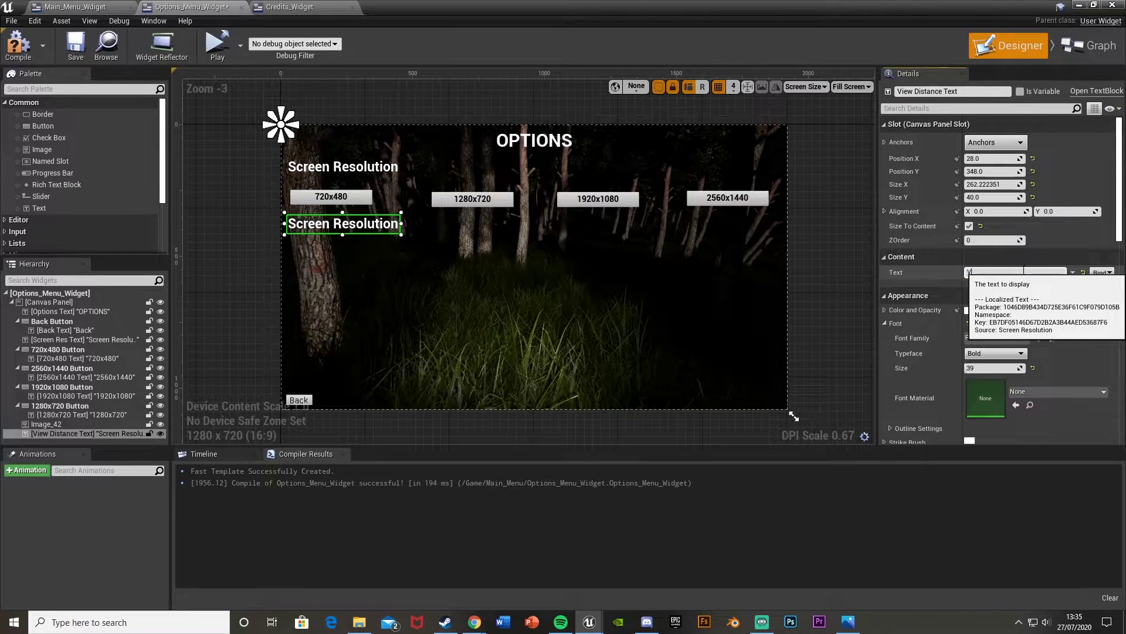
type("iew Distance")
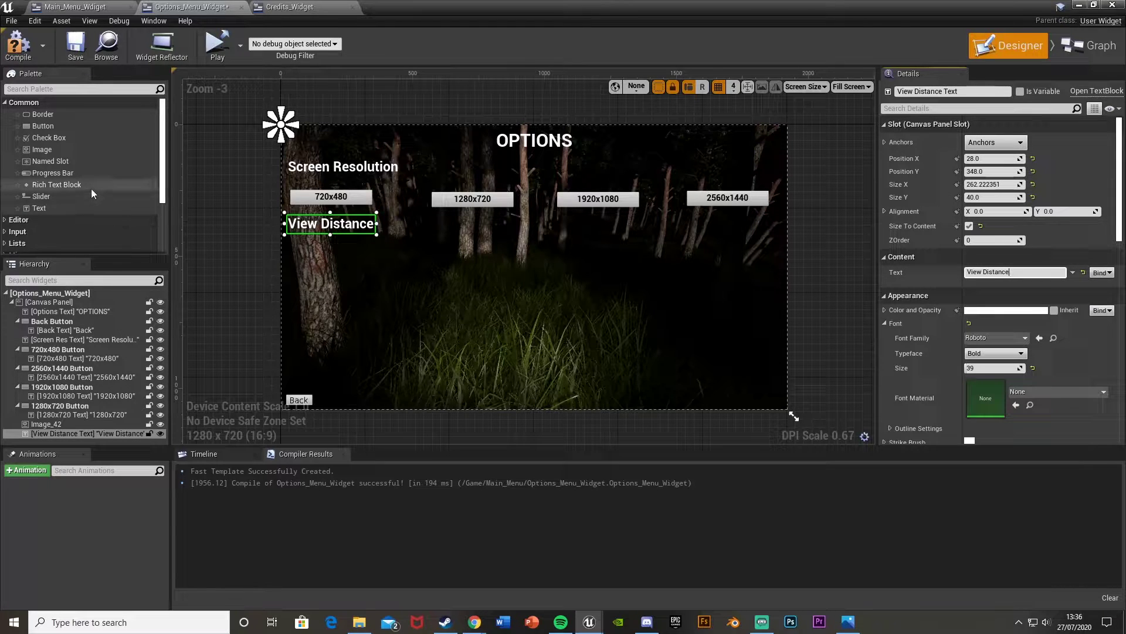
left_click(72, 126)
left_click(331, 196)
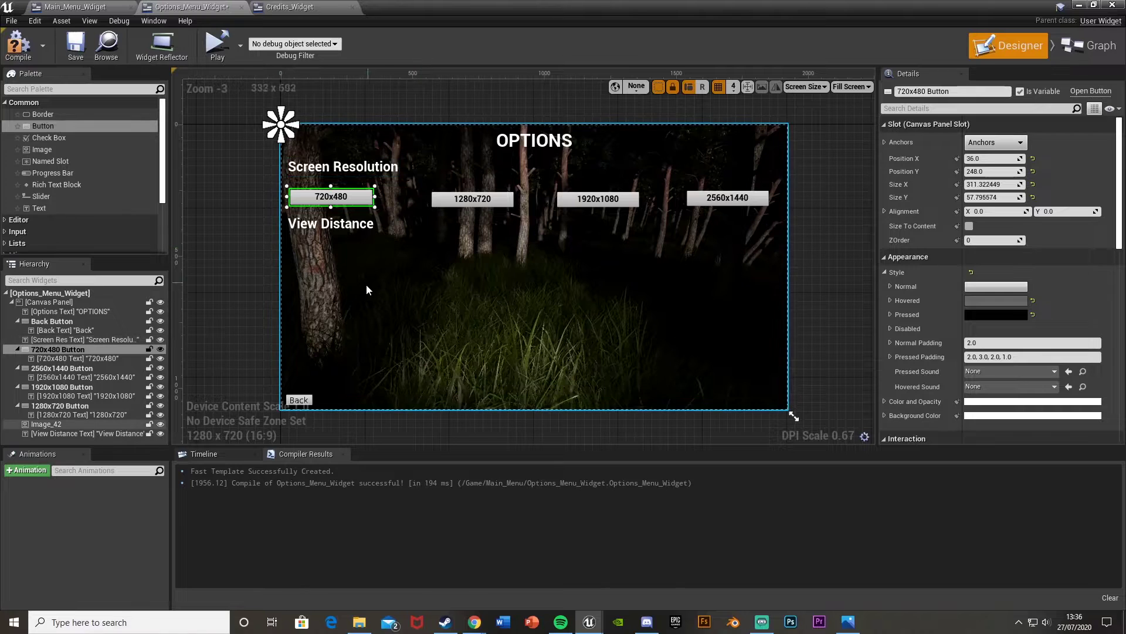
Paste three copies of the 720x480 button into the View Distance row.
key("ctrl+v")
left_click(77, 301)
key("ctrl+v")
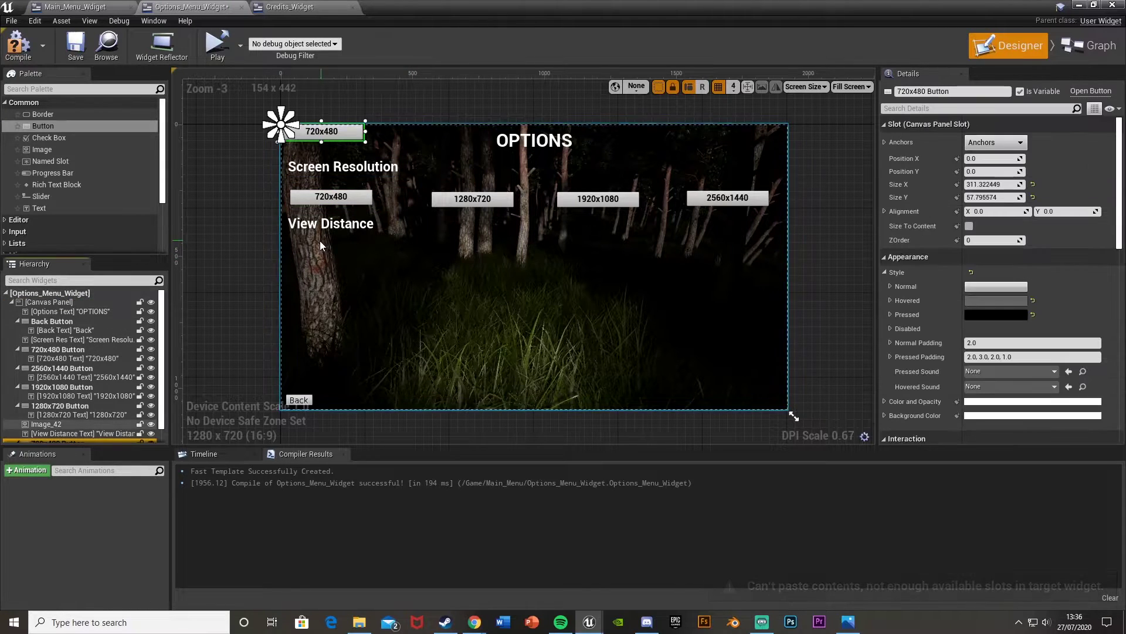
left_click_drag(352, 136, 361, 254)
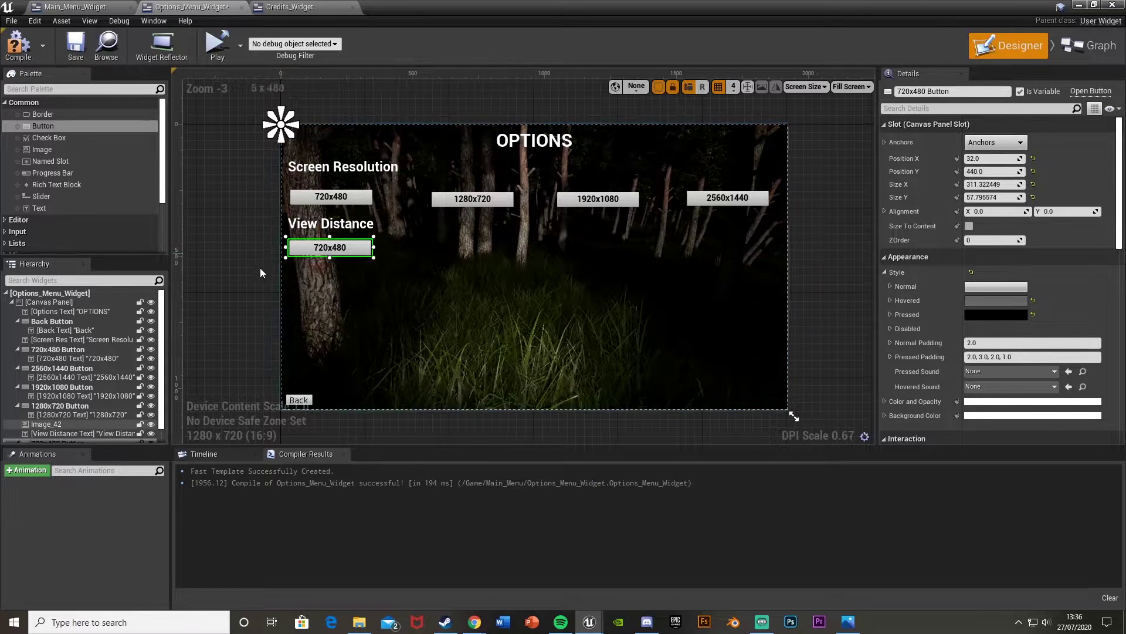
left_click(85, 301)
key("ctrl+v")
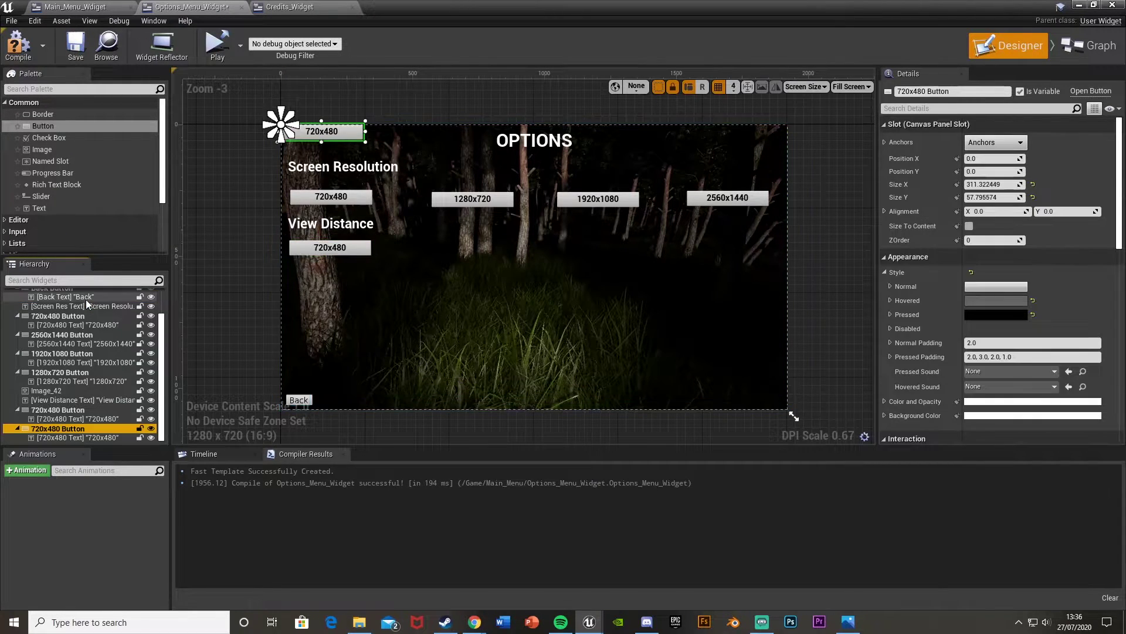
key("ctrl+v")
left_click_drag(328, 132, 627, 251)
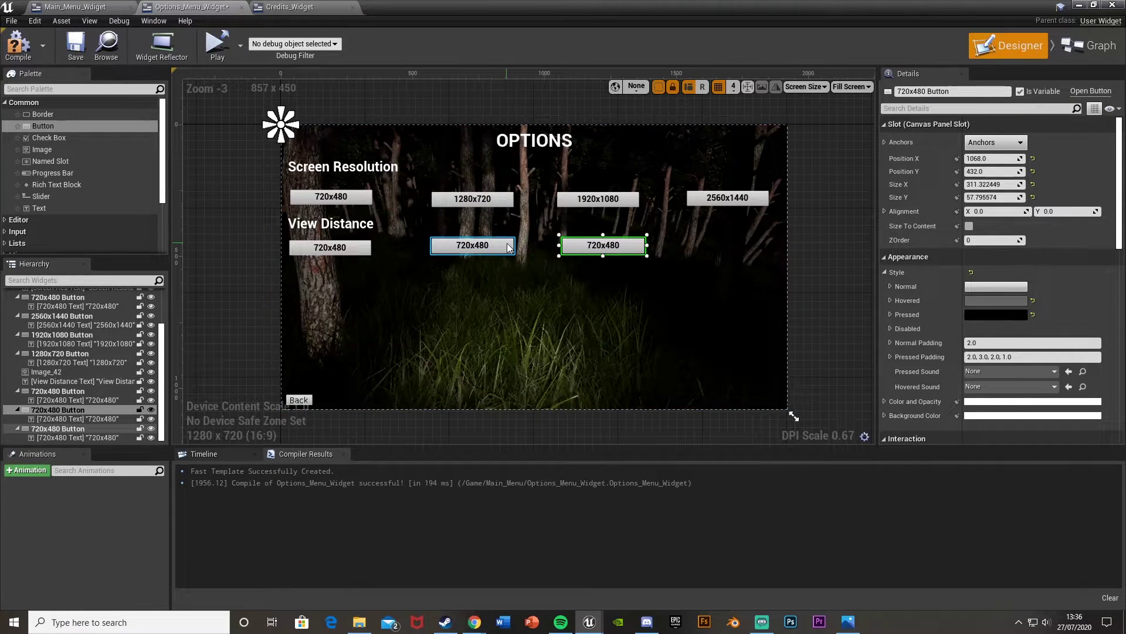
Rename the leftmost View Distance button to Near Button.
left_click(364, 247)
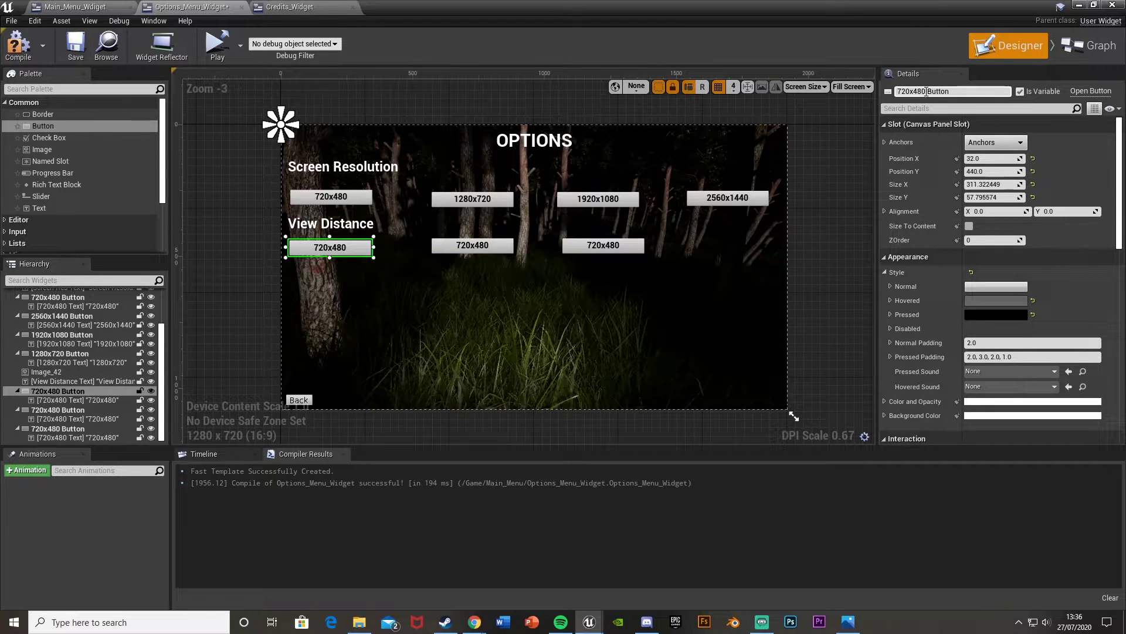
left_click_drag(926, 92, 898, 94)
type("Low")
key("Return")
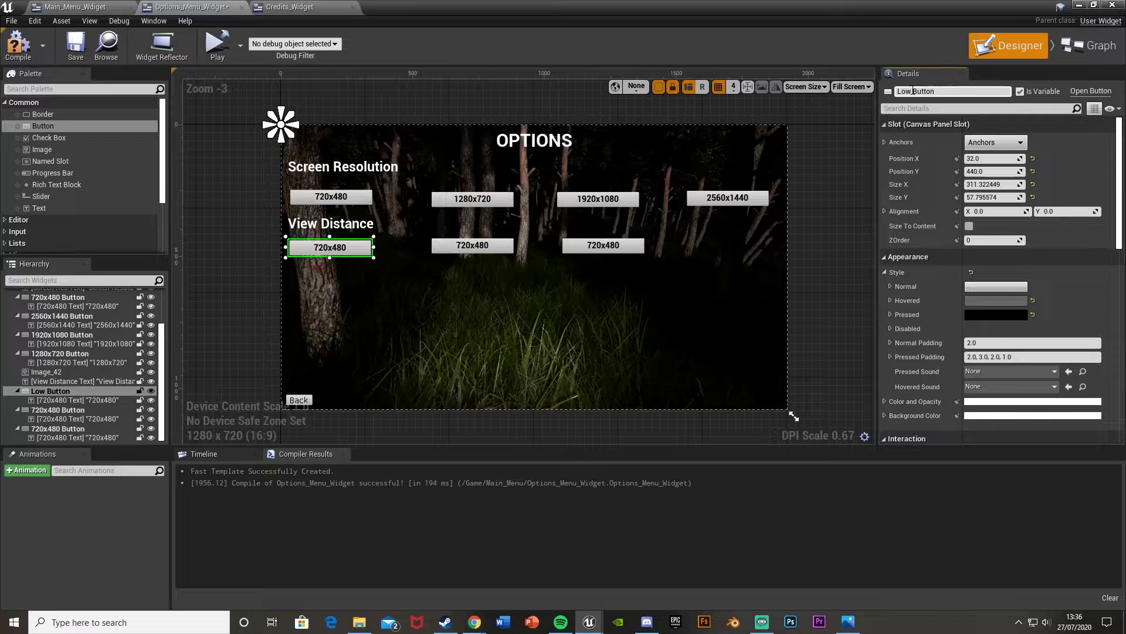
double_click(905, 91)
type("Near")
key("Return")
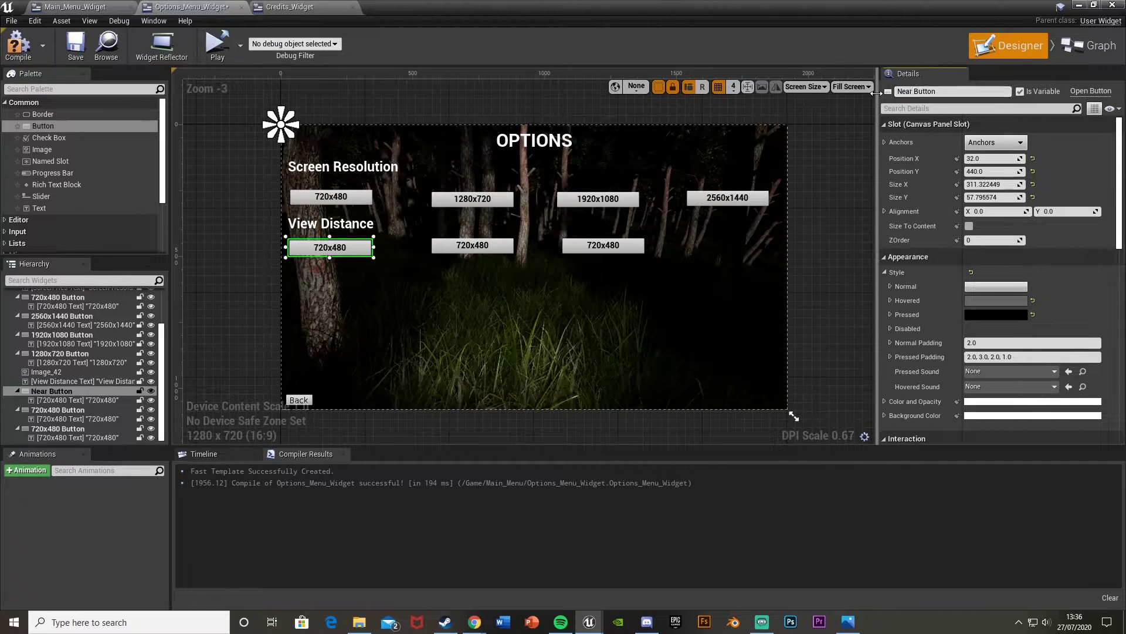
Rename the middle and right View Distance buttons to Medium Button and Far Button.
left_click(762, 141)
left_click(473, 245)
left_click_drag(927, 91, 896, 92)
type("Medium")
key("Return")
left_click(603, 245)
type("Far")
key("Return")
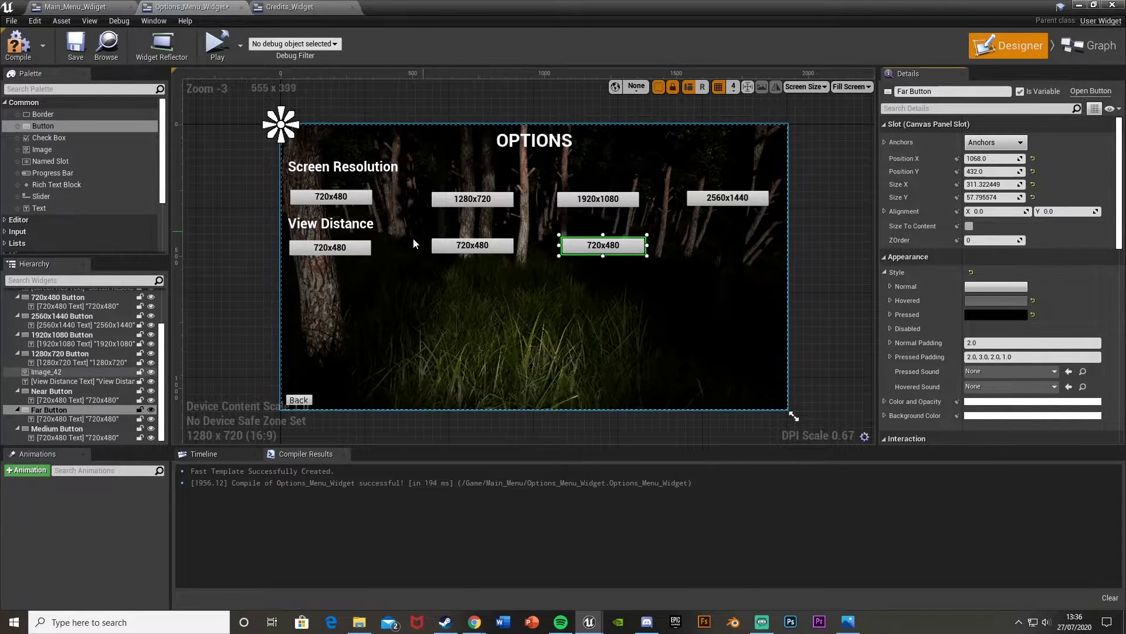
Rename the first button's label to Near Text and set its displayed text to Near.
left_click(332, 246)
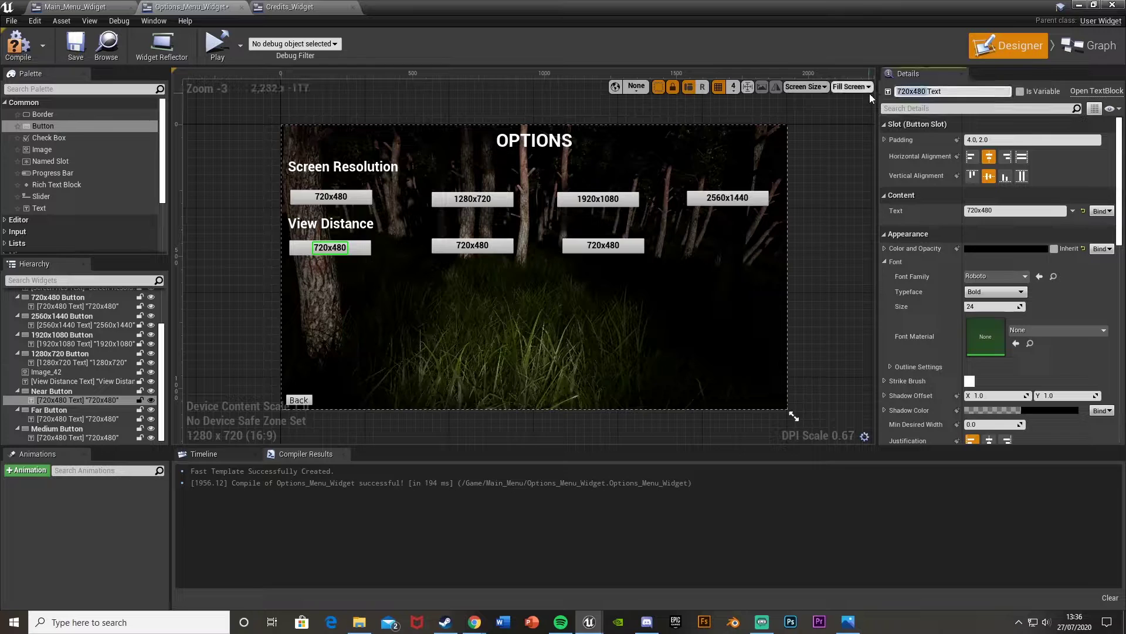
type("Near")
key("Return")
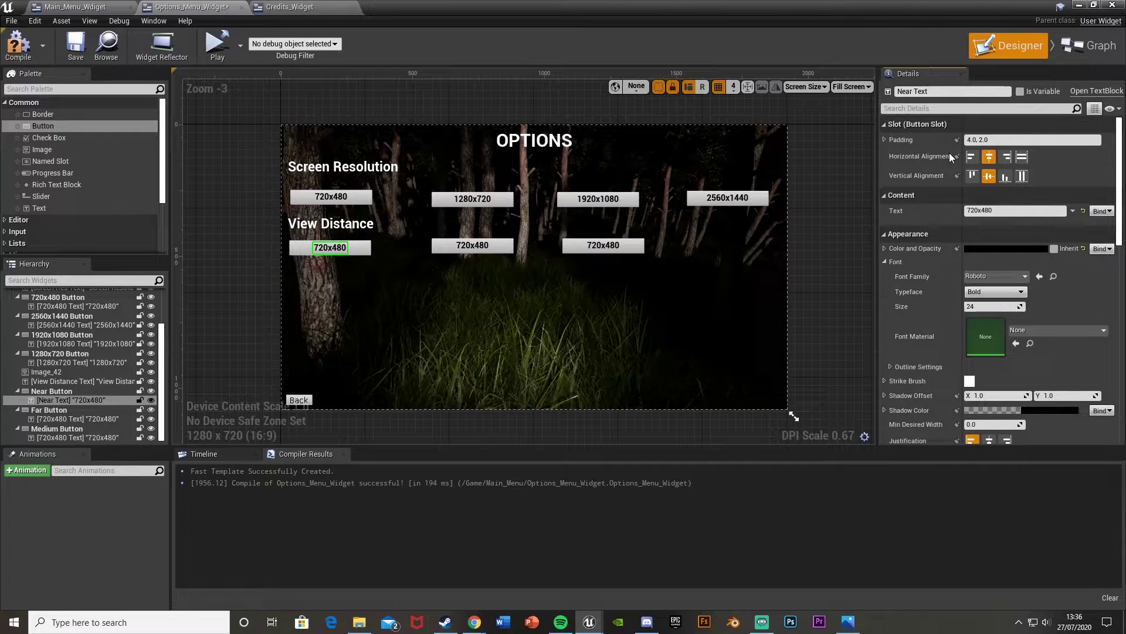
left_click(1004, 211)
type("Near")
key("Return")
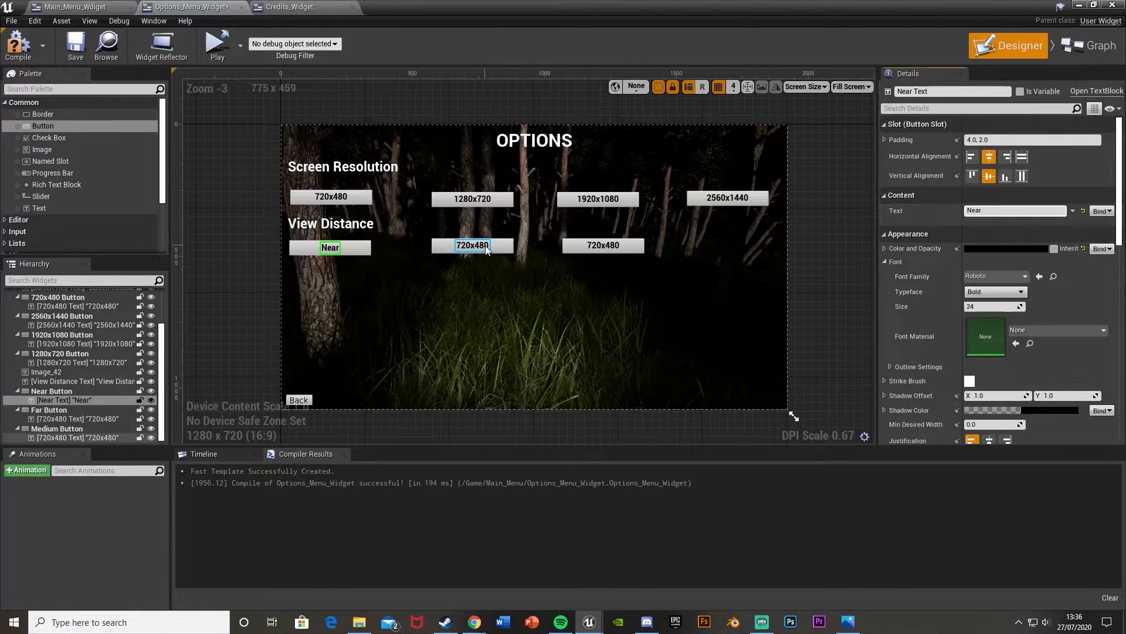
left_click(473, 244)
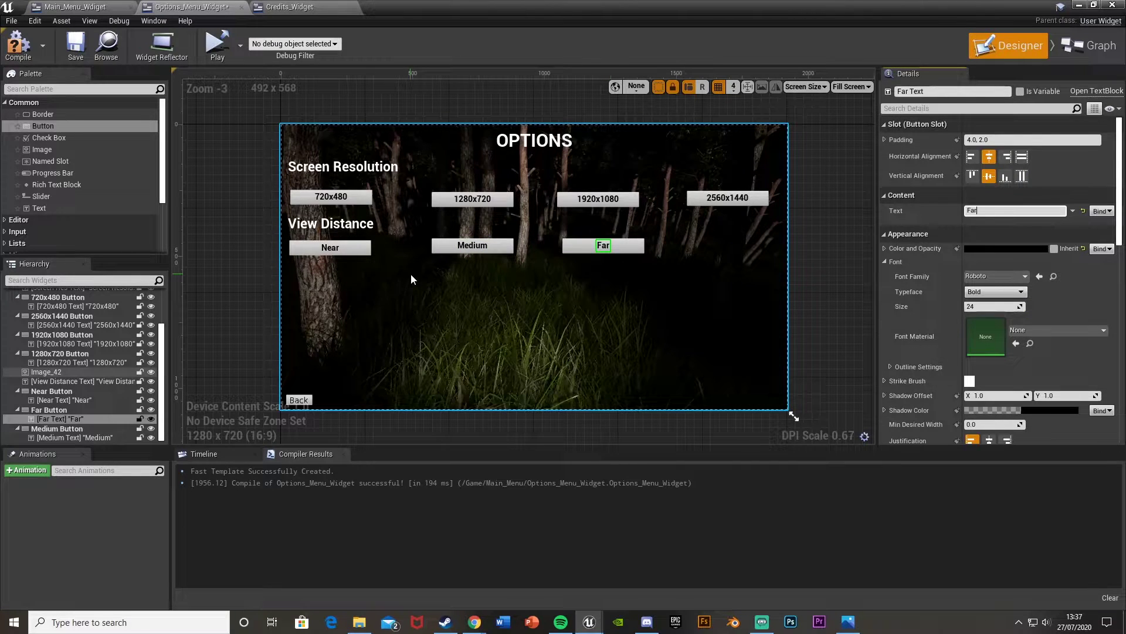
Reselect the Near button and scroll through its Details panel.
left_click(358, 249)
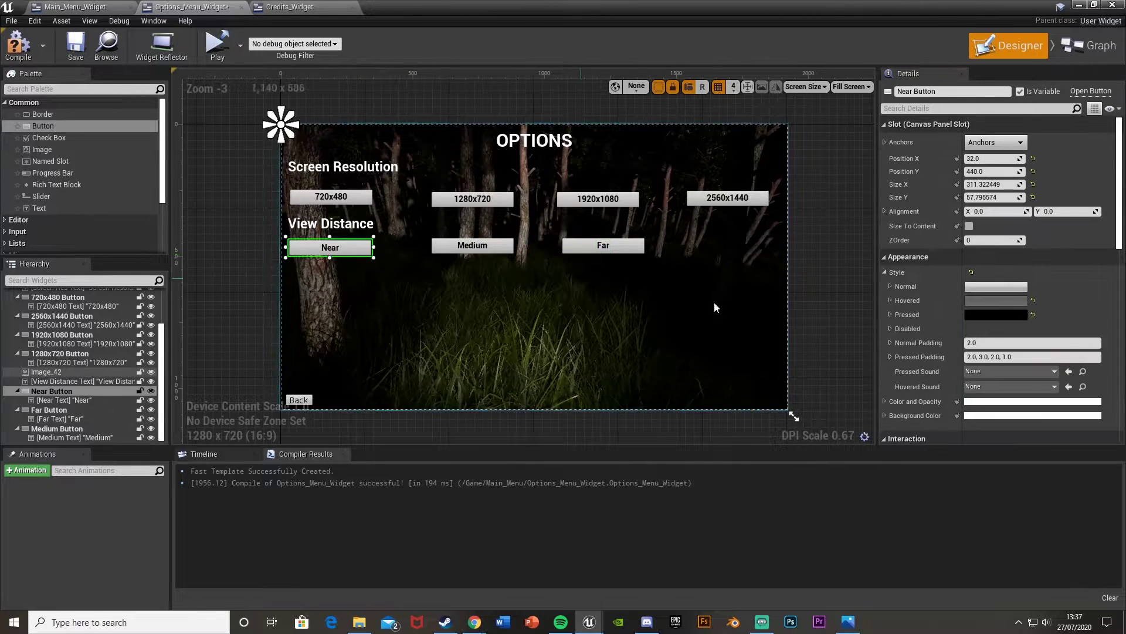
scroll(713, 302, "down", 1)
scroll(934, 357, "down", 5)
scroll(697, 317, "up", 4)
scroll(639, 280, "down", 4)
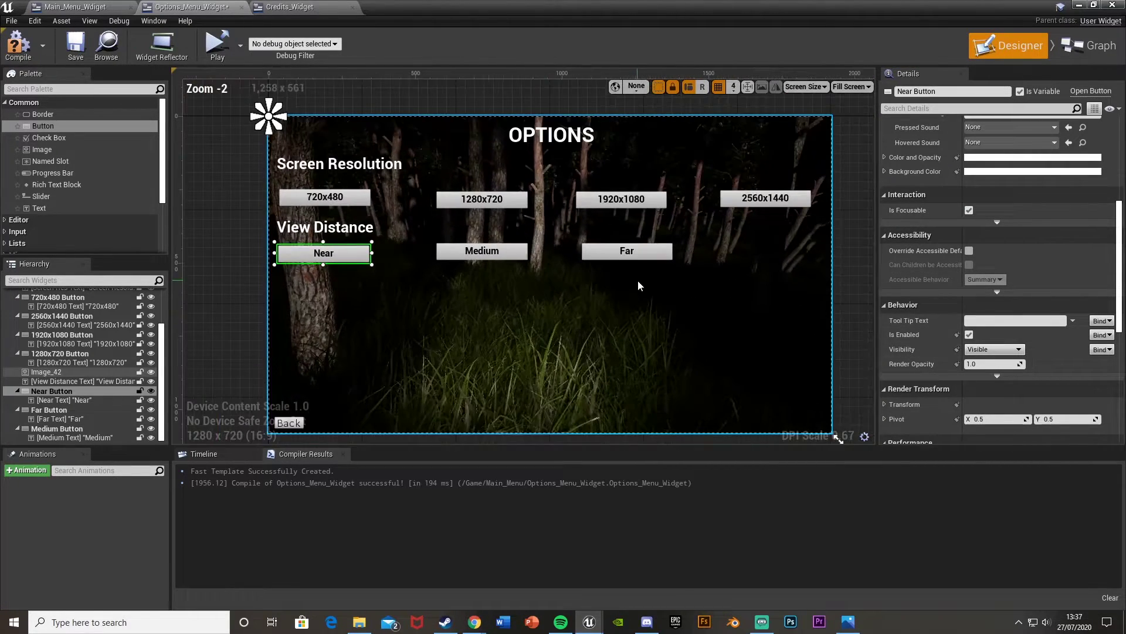
scroll(638, 281, "up", 1)
scroll(997, 368, "down", 4)
scroll(998, 367, "down", 3)
Add On Clicked events for NearButton, MediumButton and FarButton.
left_click(997, 367)
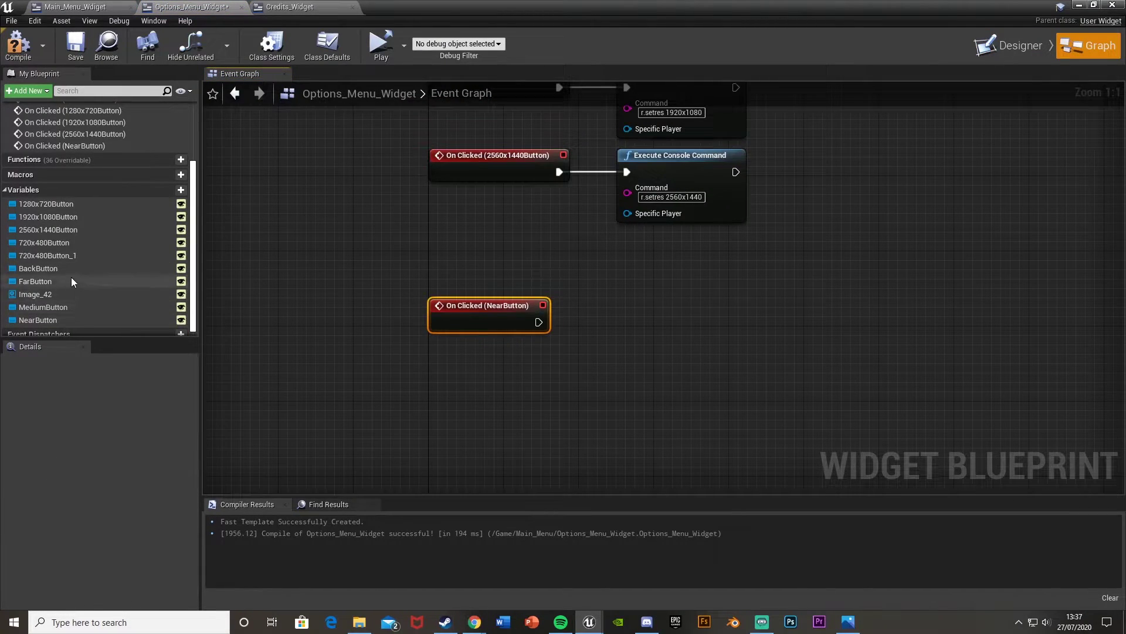
left_click(72, 308)
left_click(83, 503)
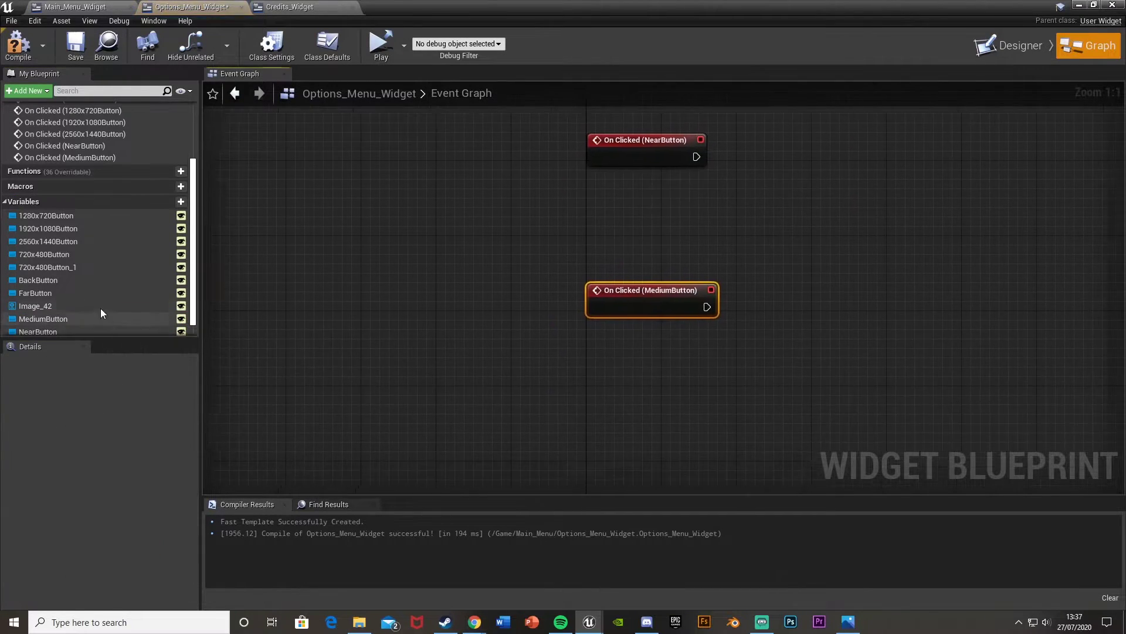
left_click(65, 293)
left_click(123, 503)
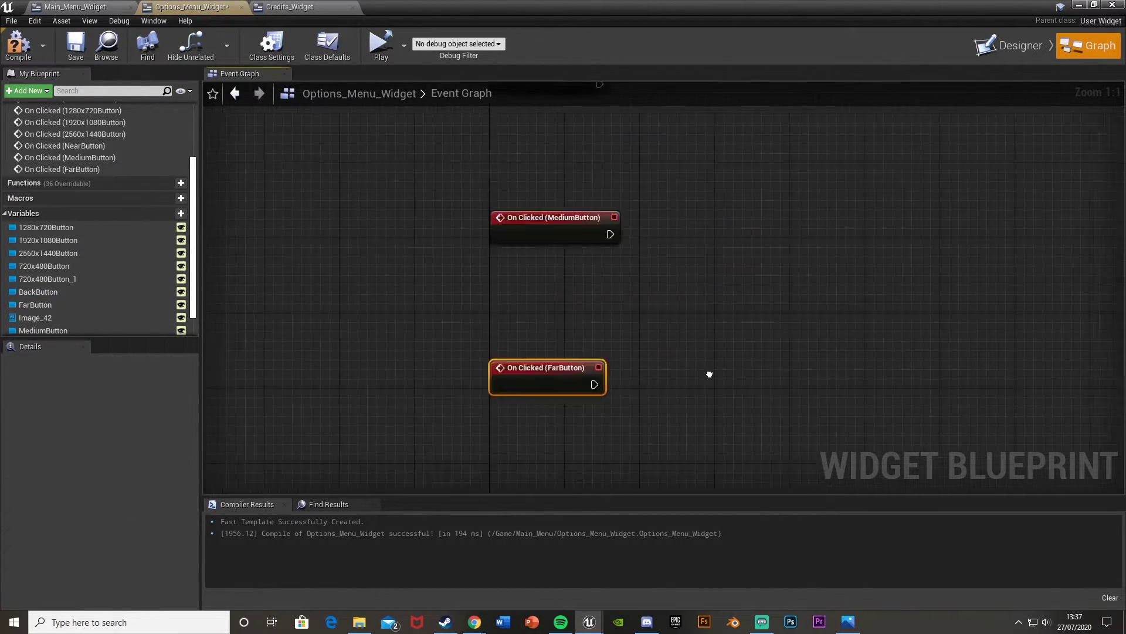
Connect an Execute Console Command node to the Near click event with command 'r.ViewDistance'.
left_click_drag(447, 223, 528, 223)
type("execute")
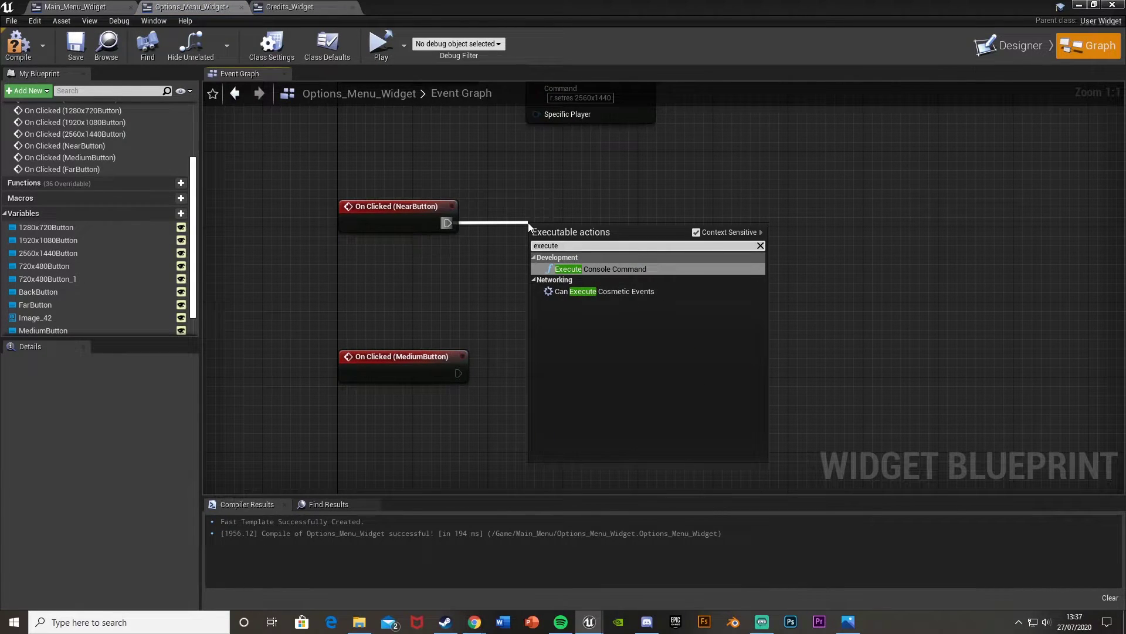
key("Return")
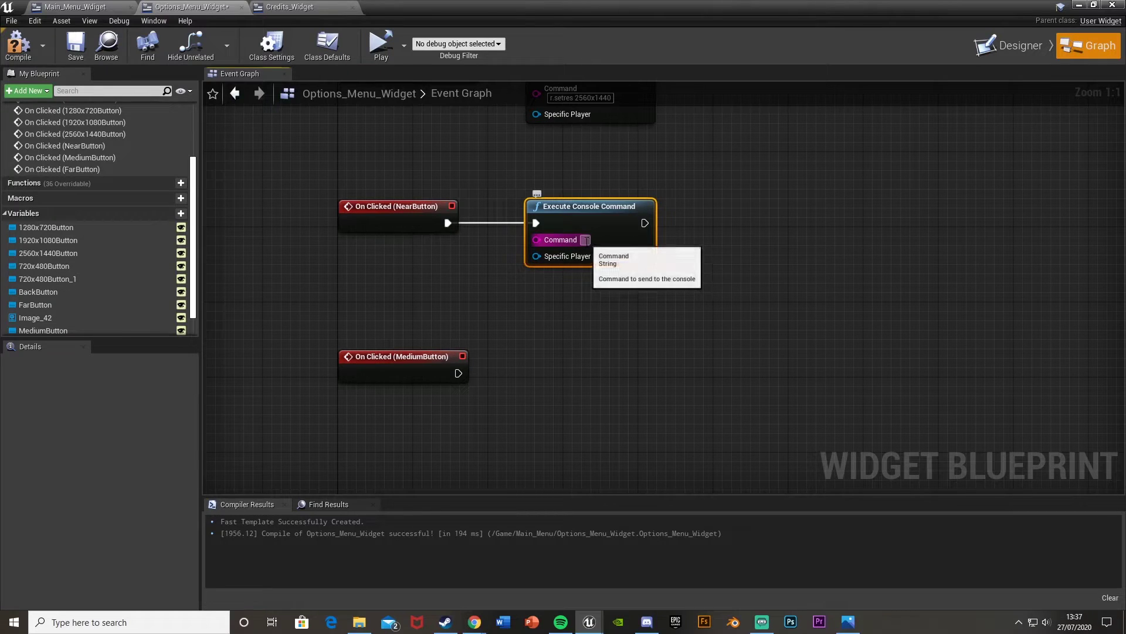
left_click(587, 240)
type("r.ViewDistanceScale")
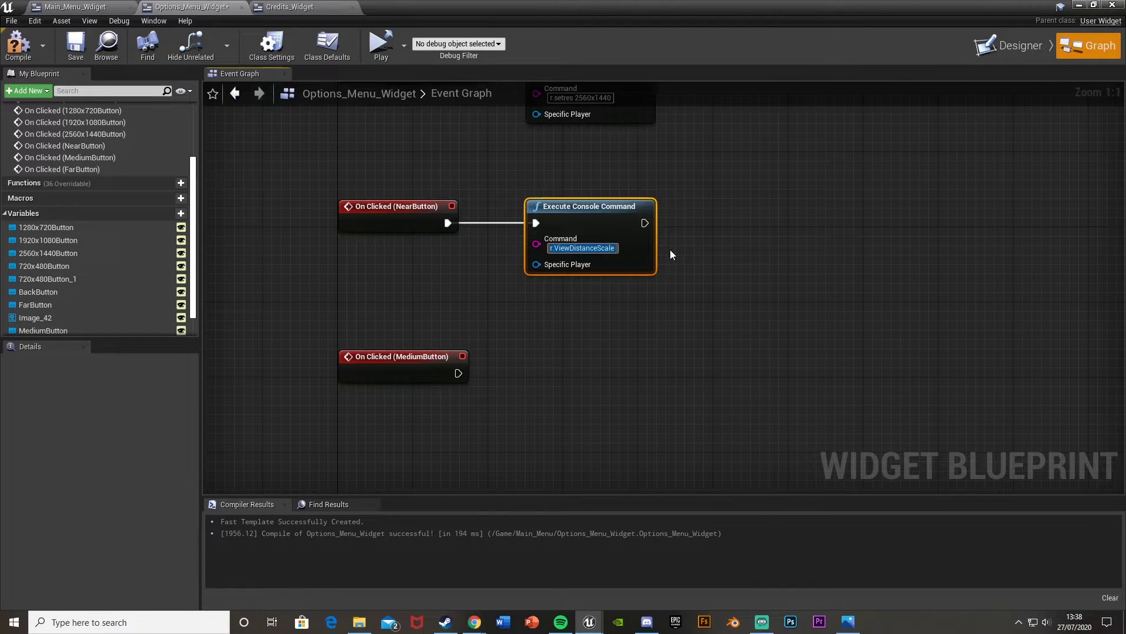
Set Near's command to r.ViewDistanceScale 0.4, duplicate it twice, and wire a copy to Medium with 0.7.
type("0.4")
key("Return")
key("ctrl+c")
key("ctrl+v")
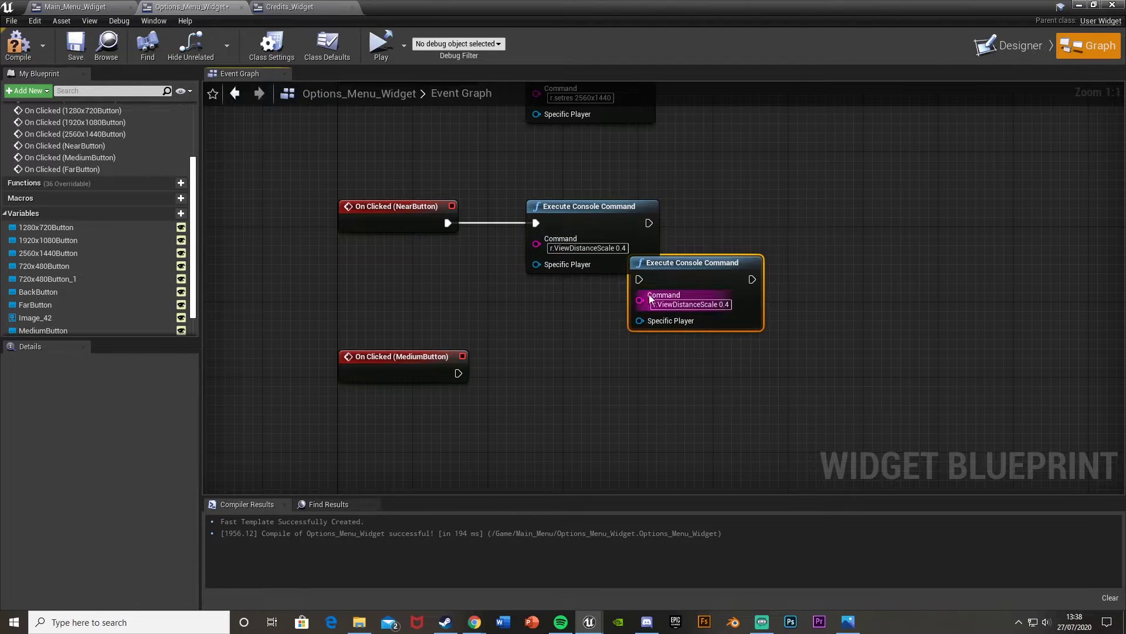
key("ctrl+v")
left_click_drag(658, 284, 641, 344)
left_click_drag(458, 373, 584, 379)
key("BackSpace")
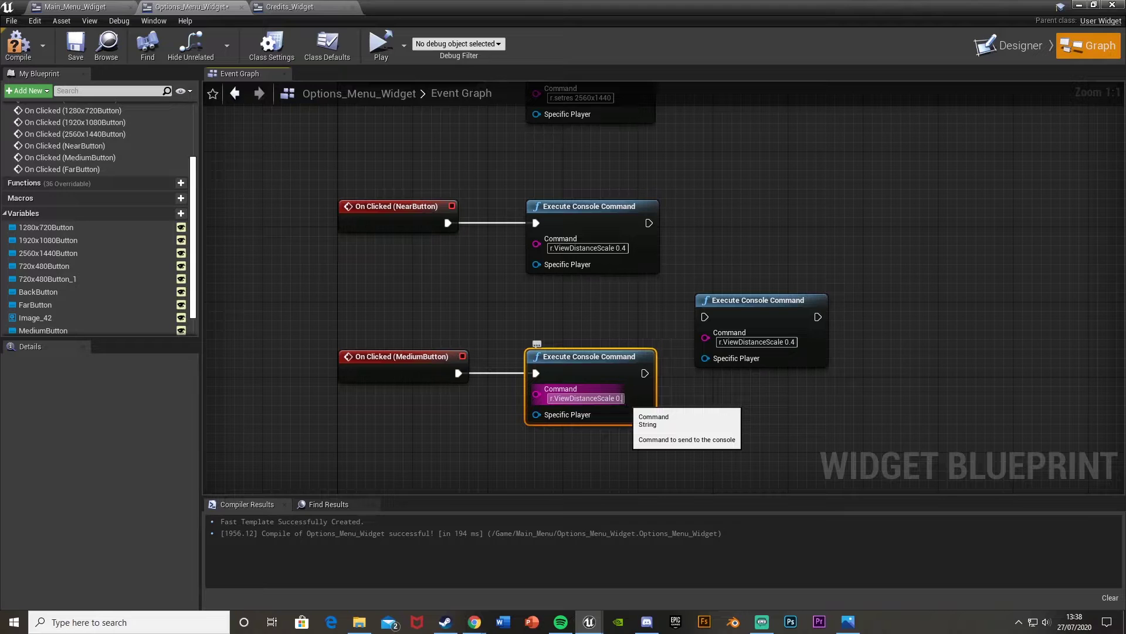
type("7")
Wire the remaining copy to the Far event as r.ViewDistanceScale 1.
right_click_drag(625, 410, 622, 279)
left_click_drag(702, 187, 439, 392)
left_click(790, 211)
key("BackSpace")
key("BackSpace")
key("BackSpace")
key("BackSpace")
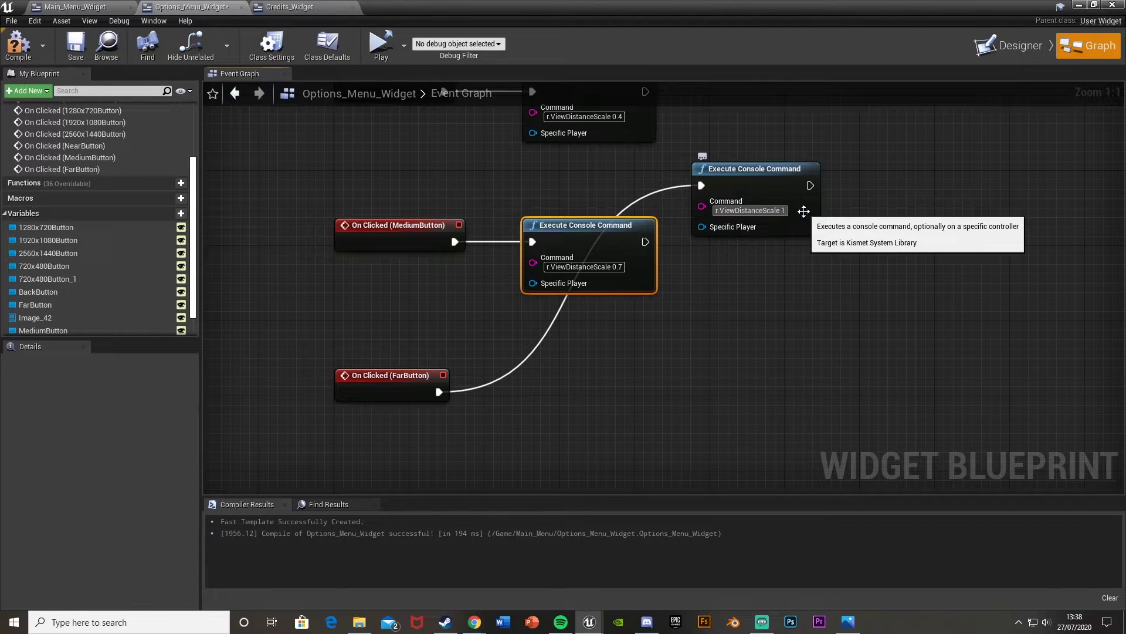
key("Return")
left_click_drag(780, 185, 605, 393)
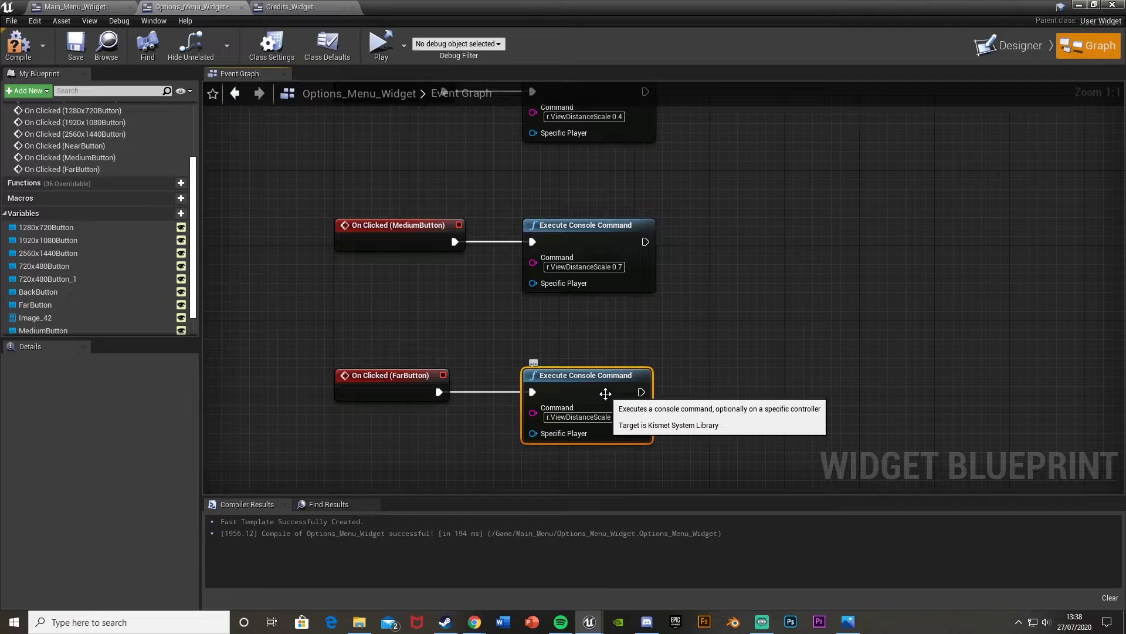
Stack the Medium and Far event-command pairs in a column under Near.
right_click_drag(363, 306, 363, 382)
left_click_drag(362, 382, 652, 305)
left_click_drag(576, 301, 576, 254)
left_click(499, 327)
right_click_drag(500, 326, 526, 217)
left_click_drag(346, 322, 692, 434)
left_click_drag(628, 352, 627, 249)
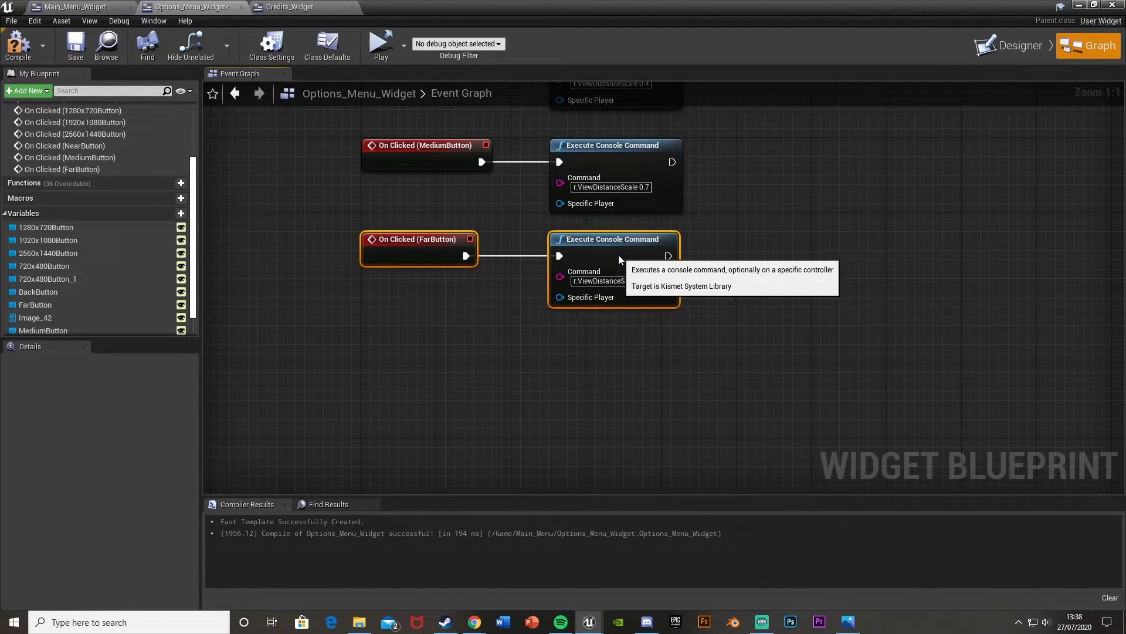
Wrap the four screen resolution node pairs in a comment titled 'Screen res'.
scroll(671, 392, "down", 6)
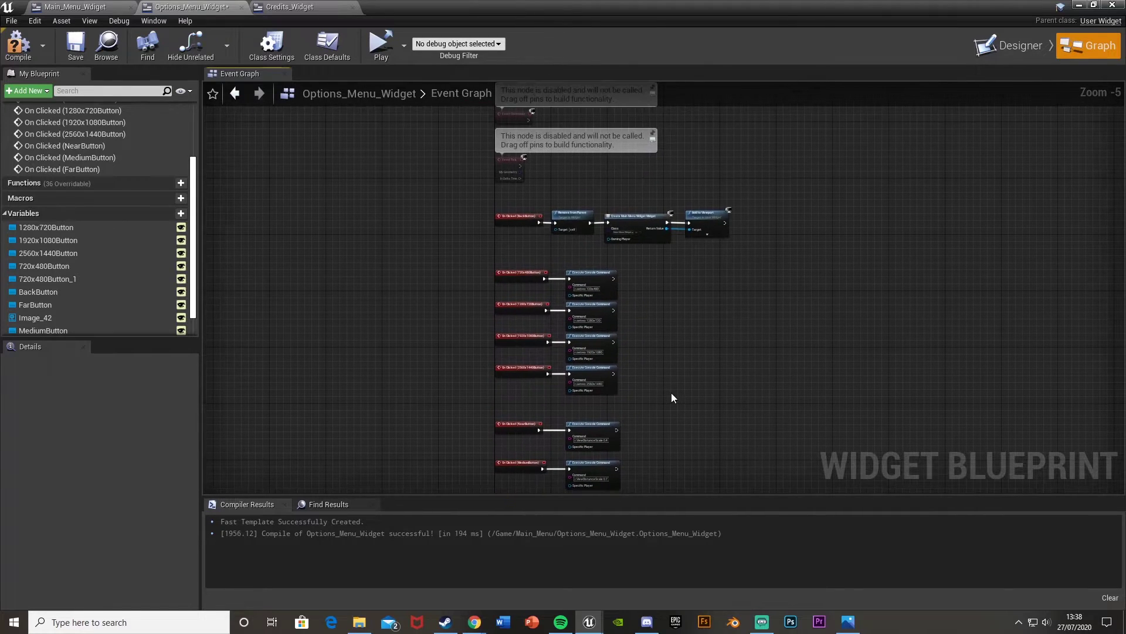
scroll(671, 393, "up", 2)
left_click_drag(355, 159, 602, 423)
type("c")
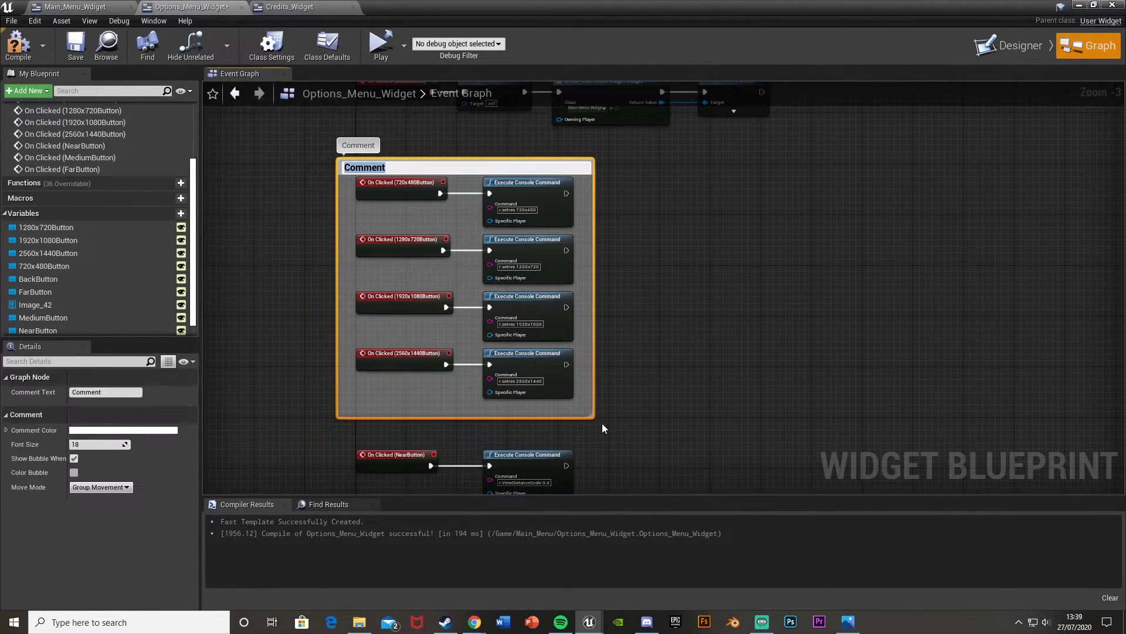
type("Screen r")
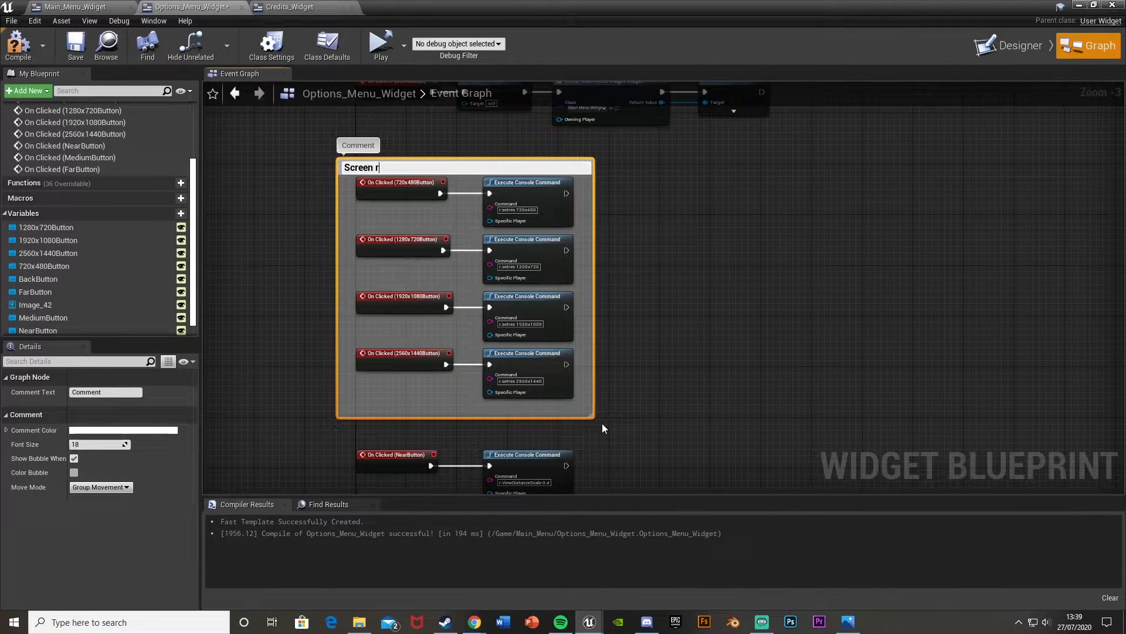
type("es")
key("Return")
Wrap the Near, Medium and Far node pairs in a 'View distance' comment, then return to Designer.
left_click_drag(349, 446, 594, 440)
type("c")
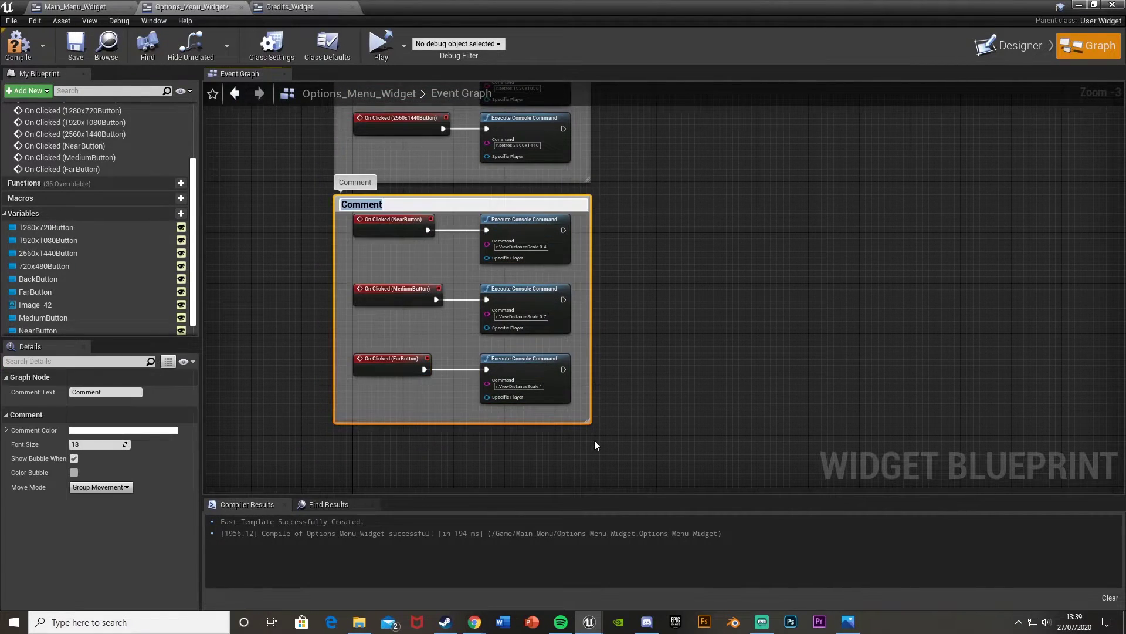
type("View distance")
key("Return")
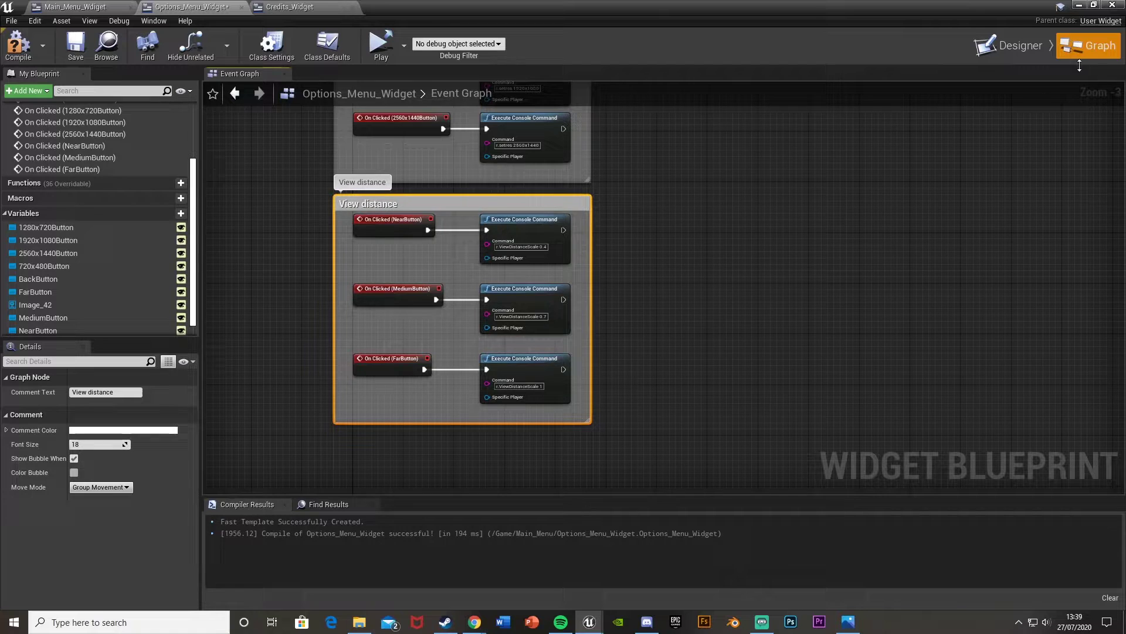
left_click(988, 43)
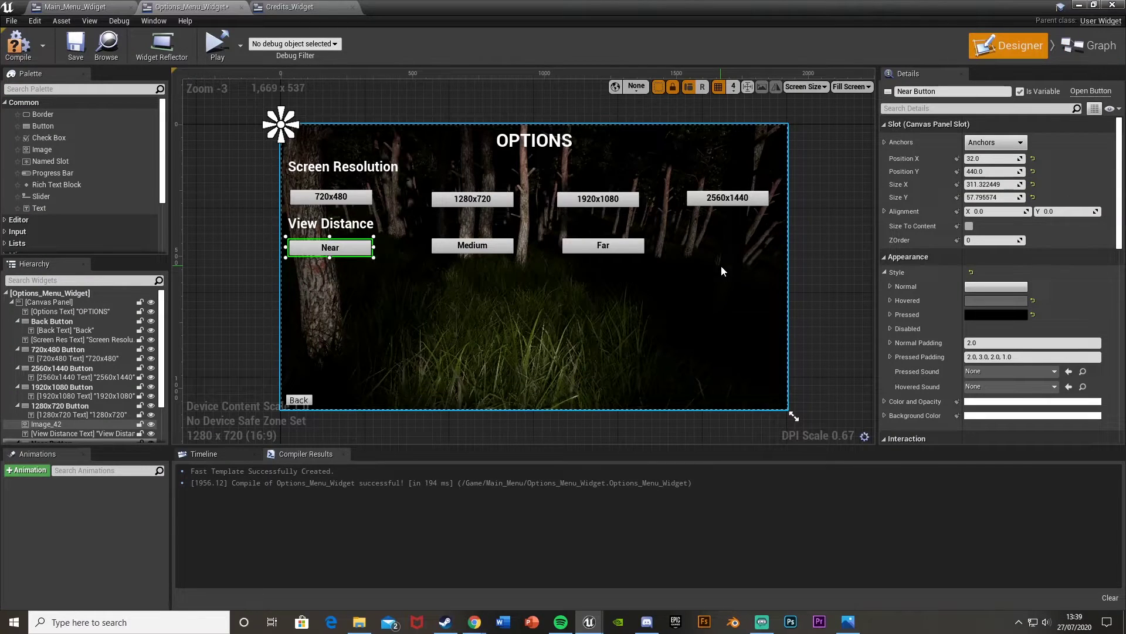